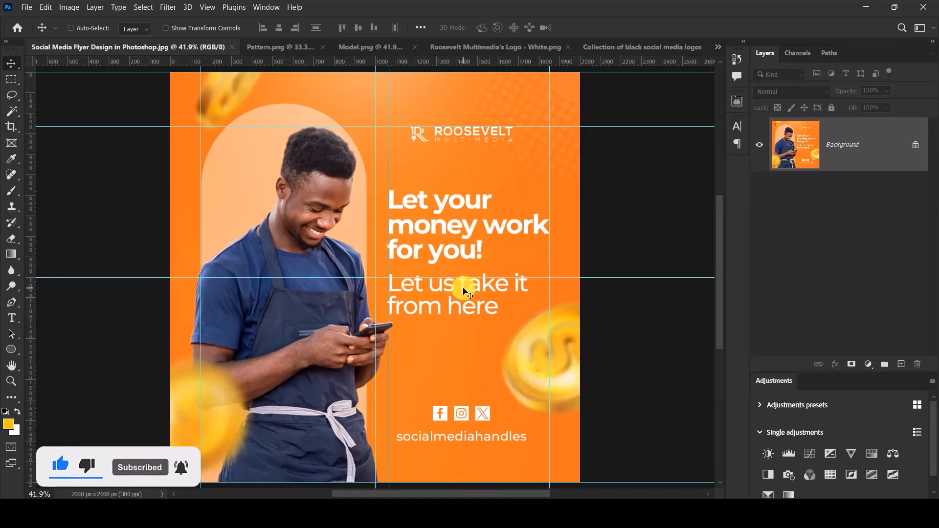
Review the open pattern, model, logo, social media icons and coins files, ending on the finished flyer design
click(286, 48)
click(375, 49)
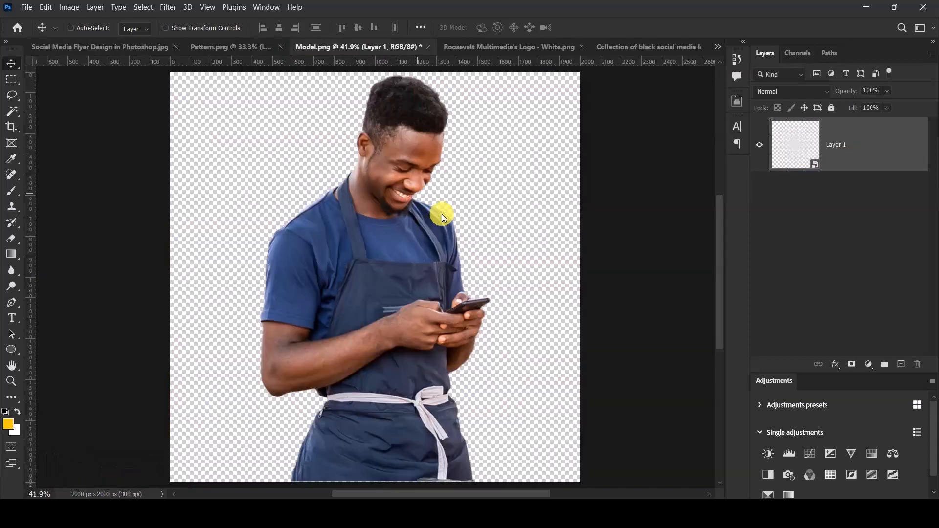
click(484, 49)
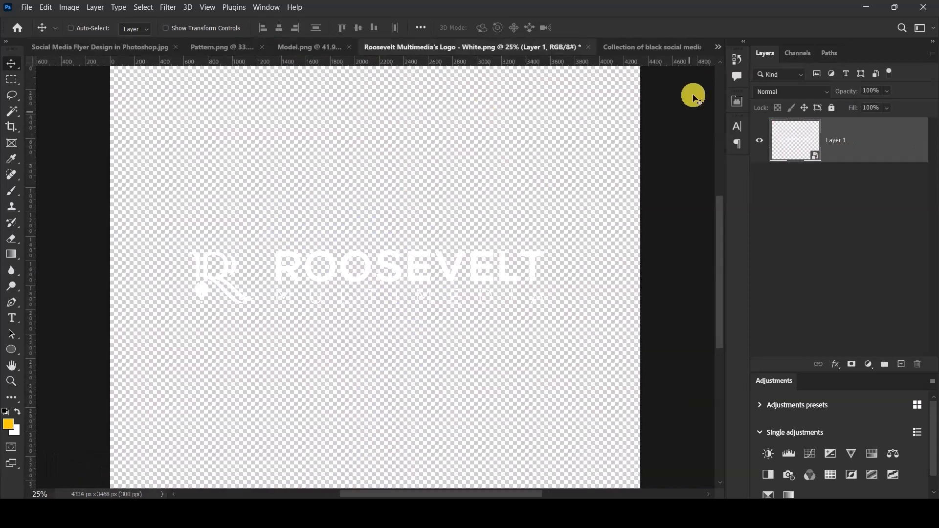
click(662, 47)
click(718, 47)
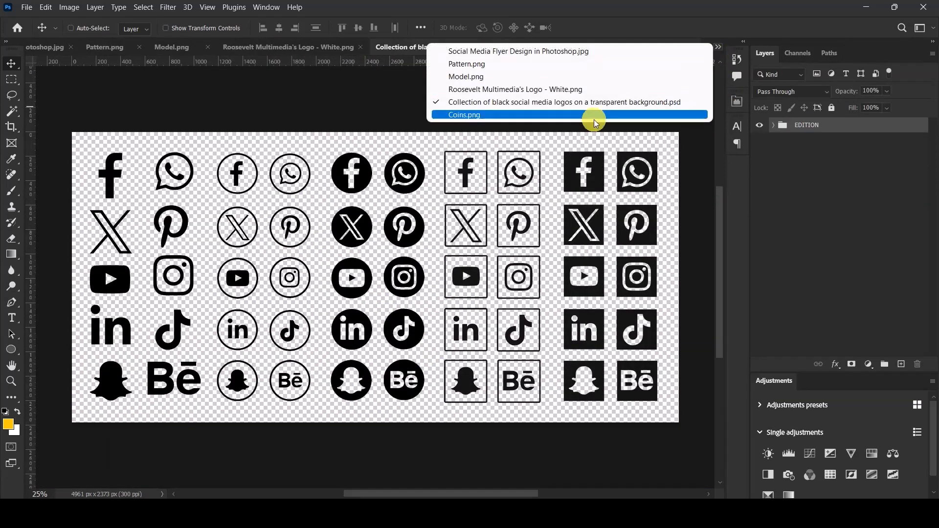
click(500, 115)
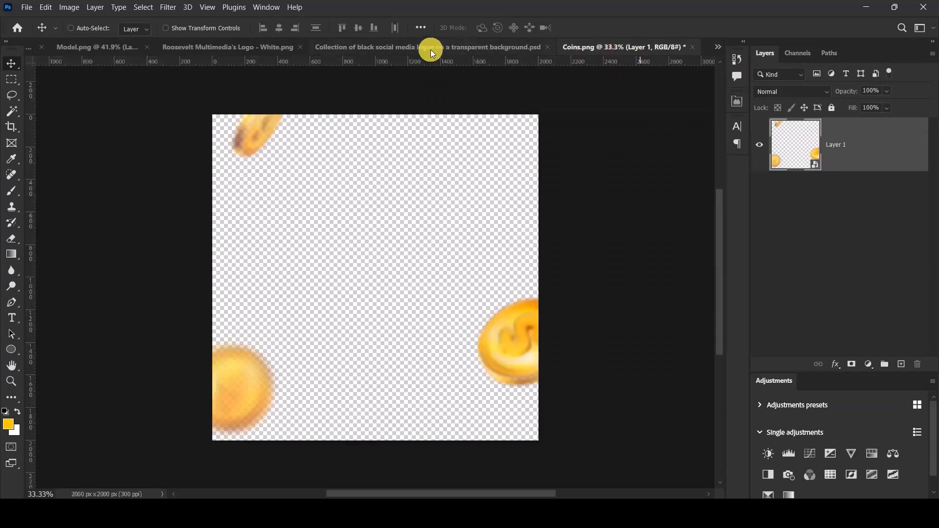
click(433, 49)
click(230, 49)
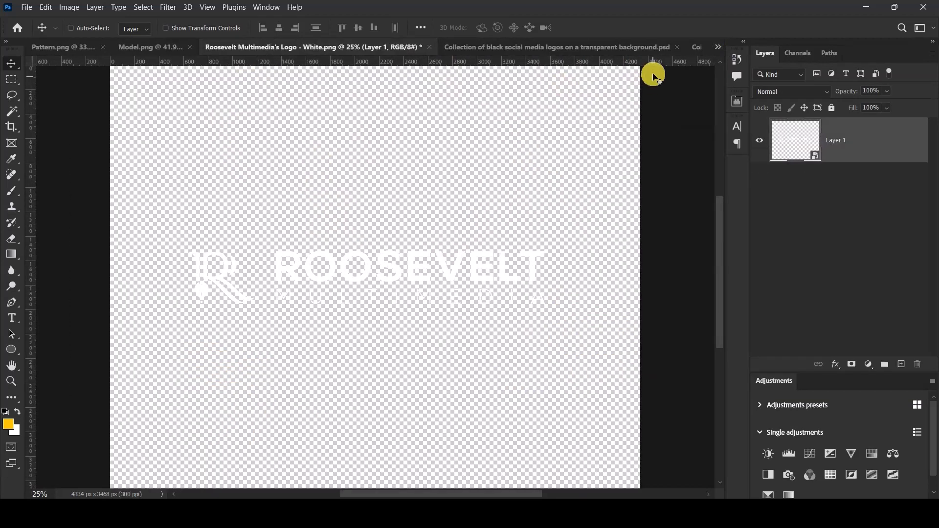
click(721, 49)
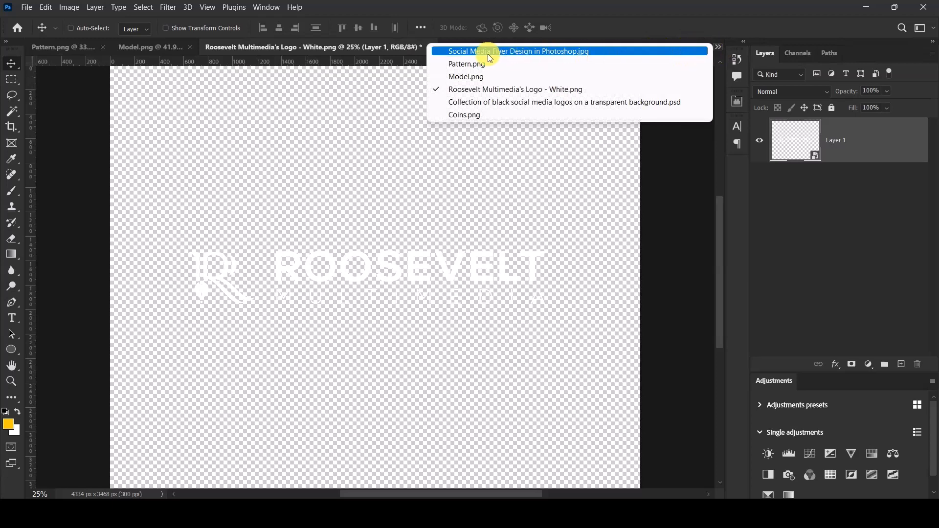
click(465, 50)
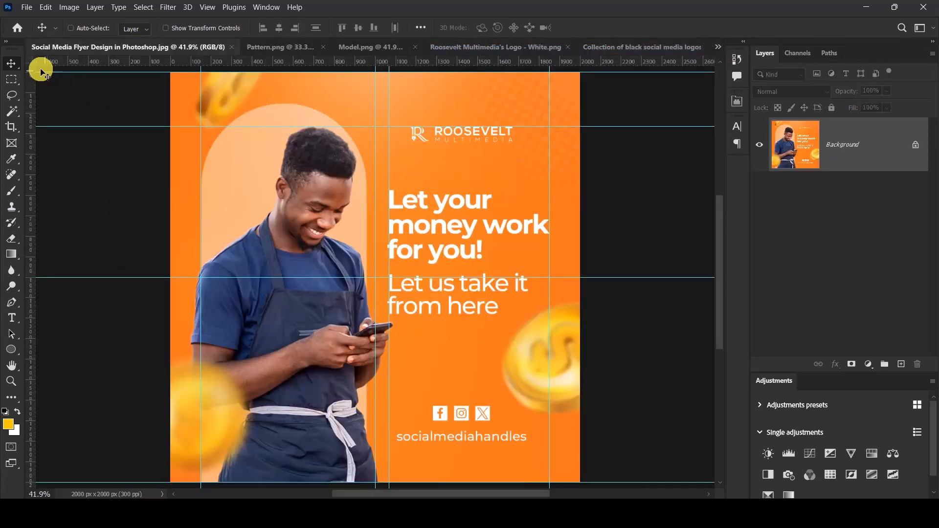
Set up a new document 2000 pixels wide and 2000 pixels high at 300 pixels/inch
click(16, 28)
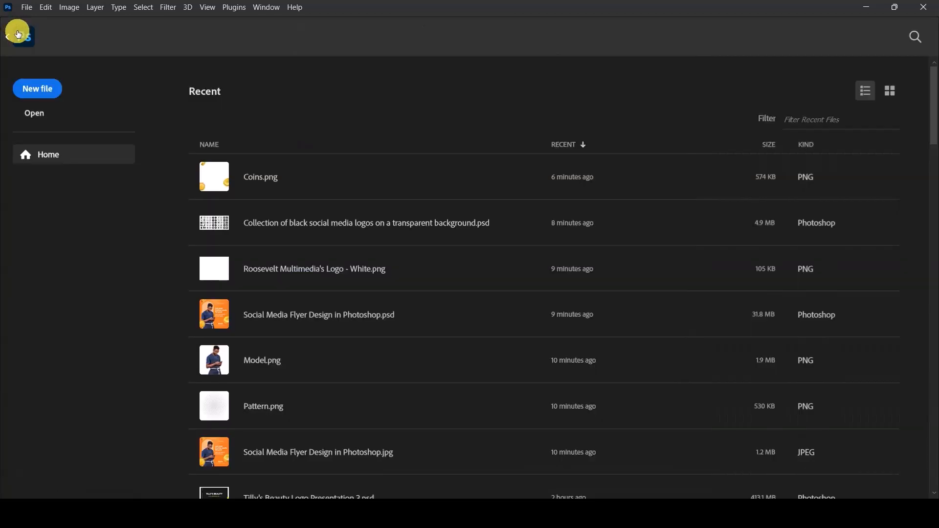
click(42, 92)
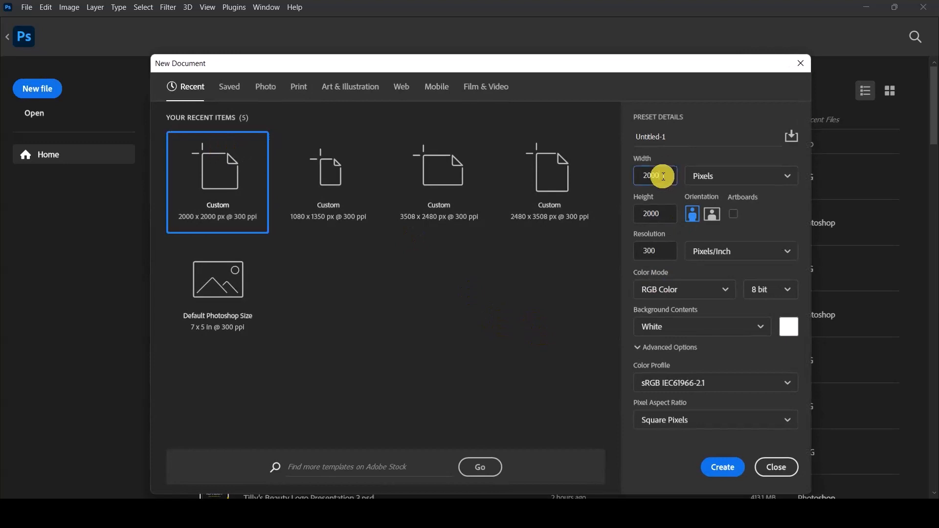
drag(660, 178, 630, 181)
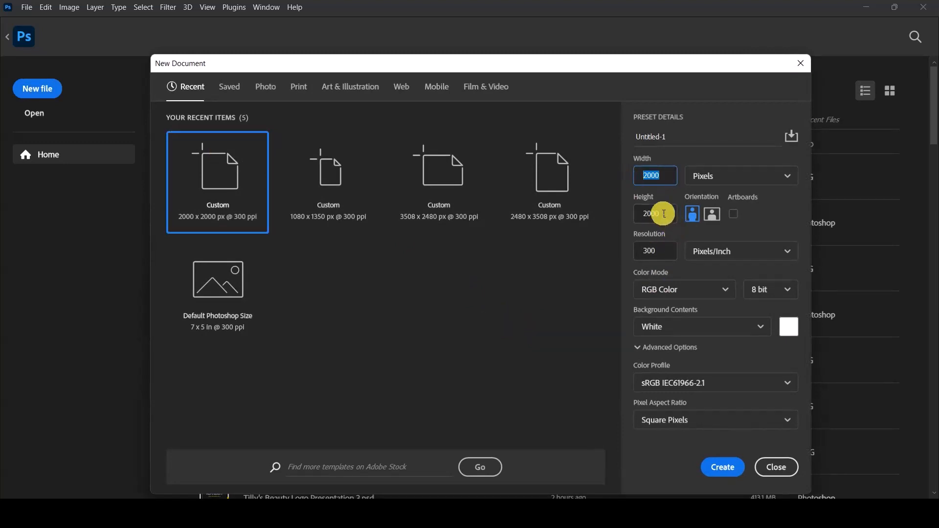
drag(663, 213, 620, 217)
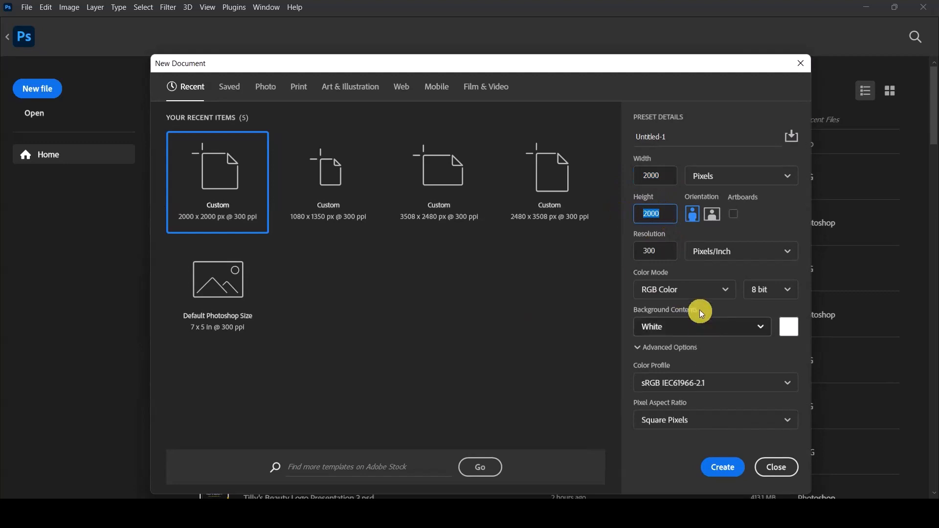
drag(663, 252, 623, 250)
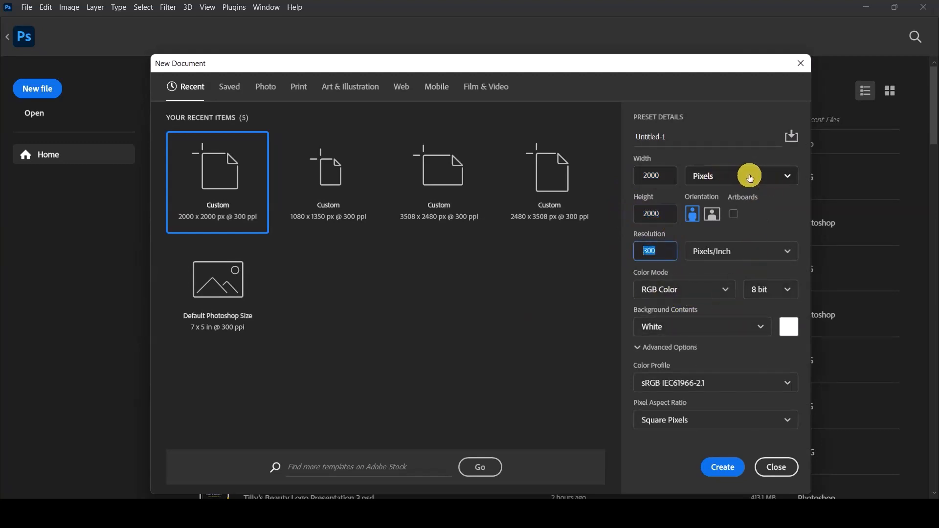
click(721, 179)
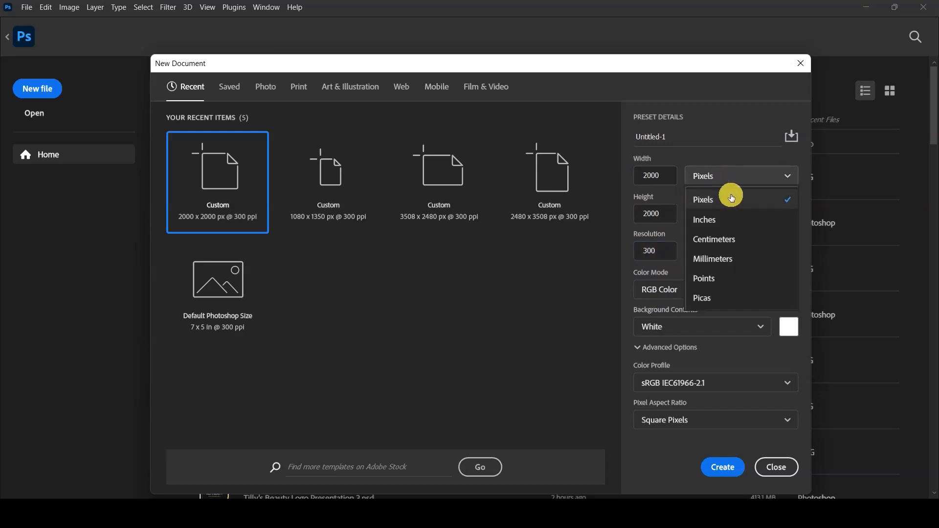
click(731, 200)
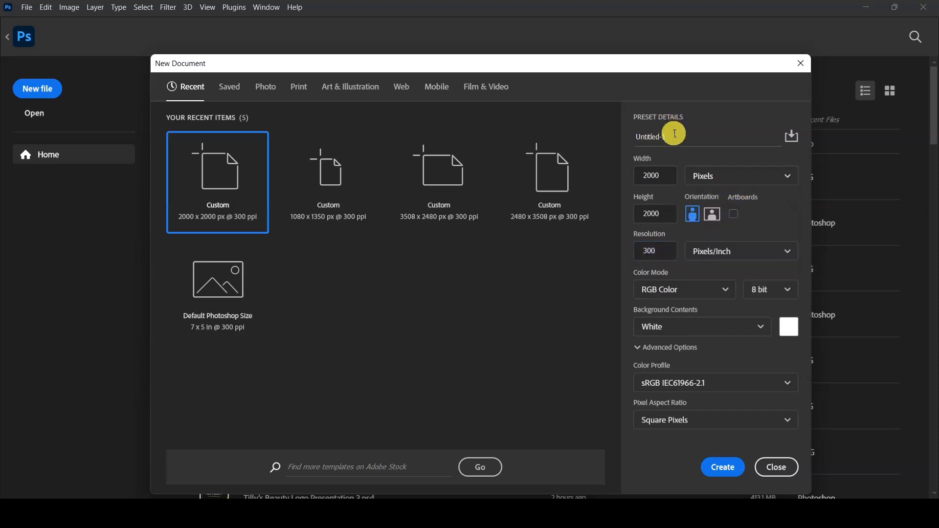
Name the new document Social Media Flyer, create it and fit the canvas on screen
drag(679, 135, 627, 139)
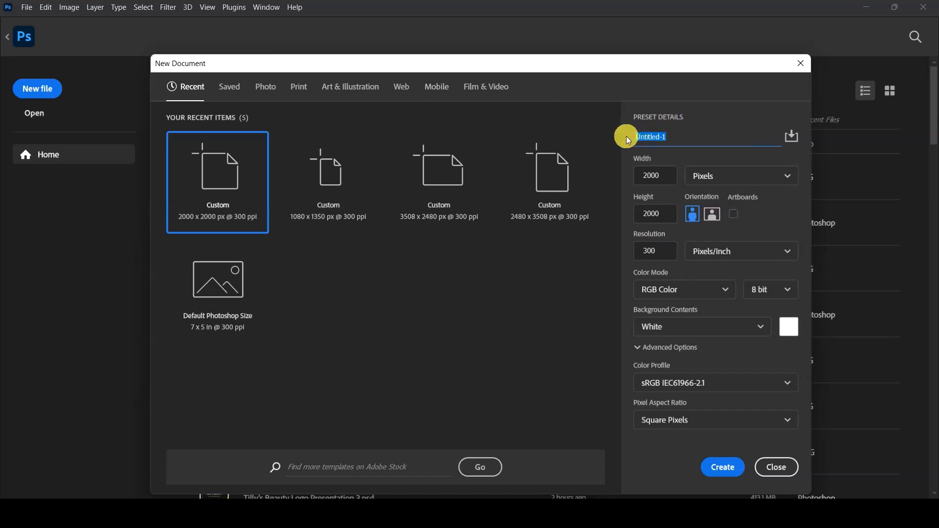
text(Social Media Flyer)
click(719, 129)
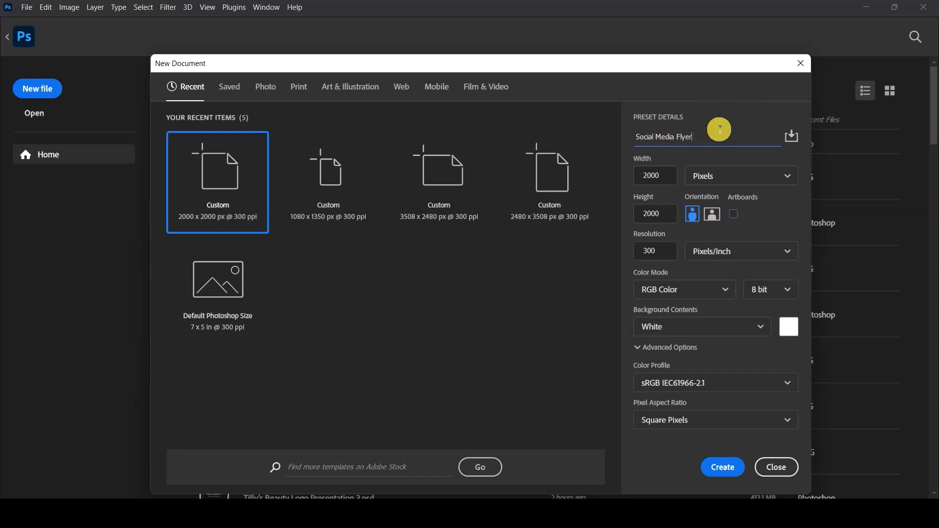
click(722, 467)
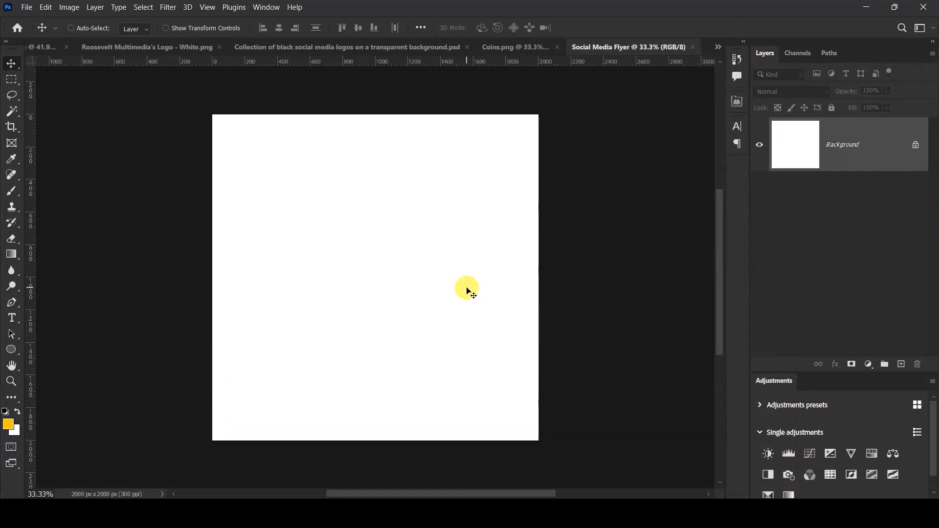
key(ctrl+0)
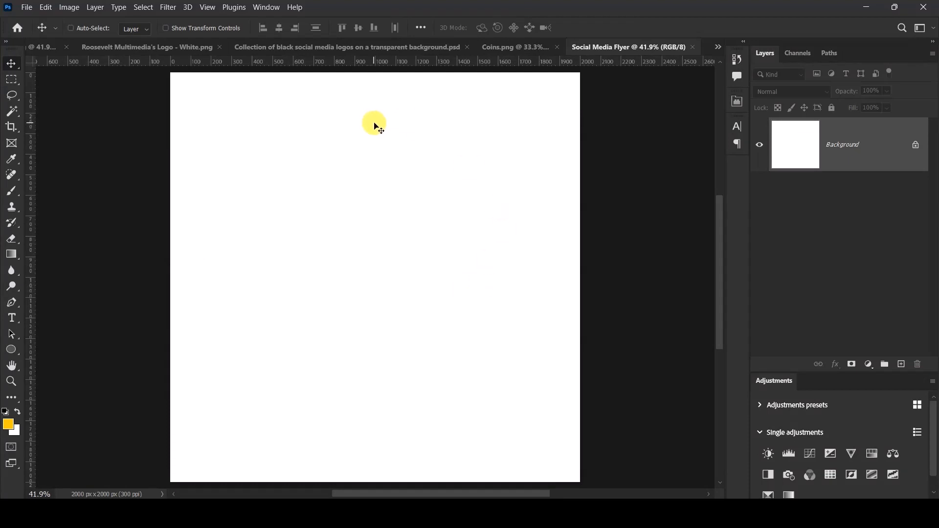
Add a guide layout with 2 columns, 2 rows, 150 px left and right margins, and 0 px top and bottom margins
click(210, 9)
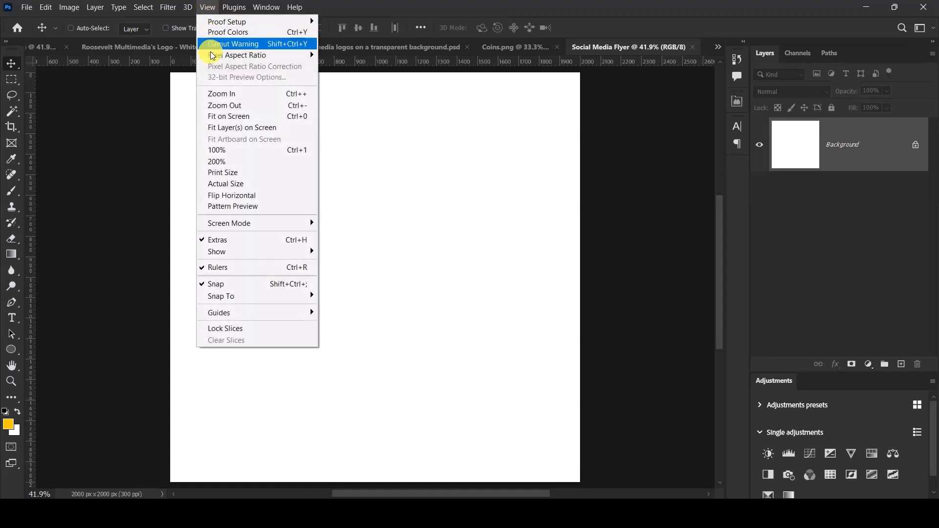
mouse_move(277, 311)
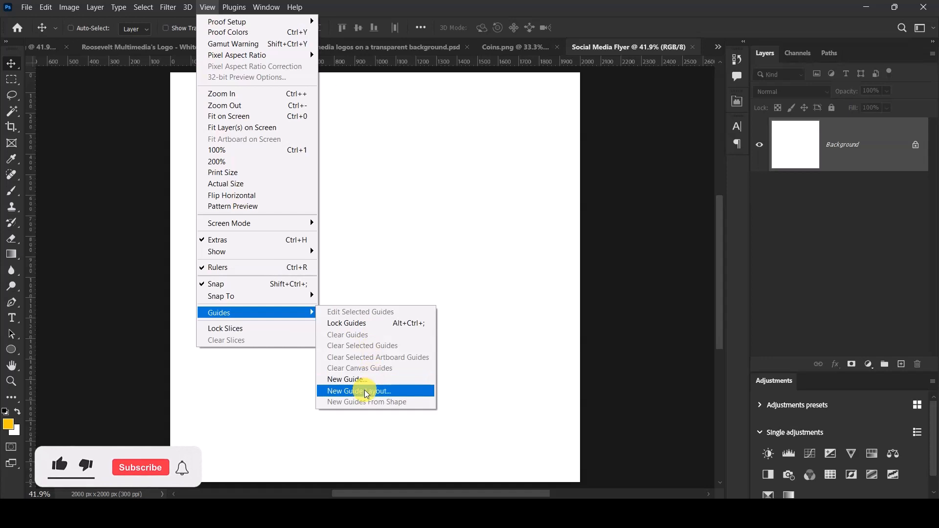
click(366, 392)
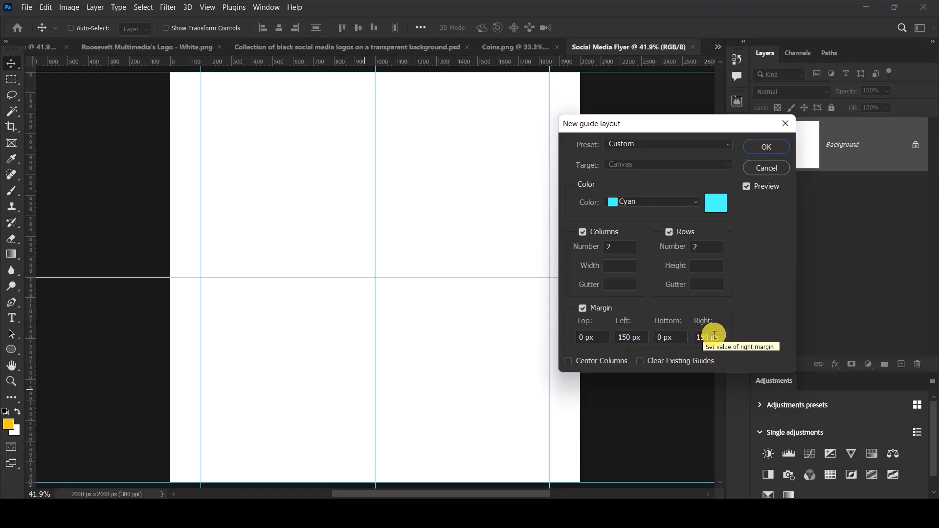
click(762, 147)
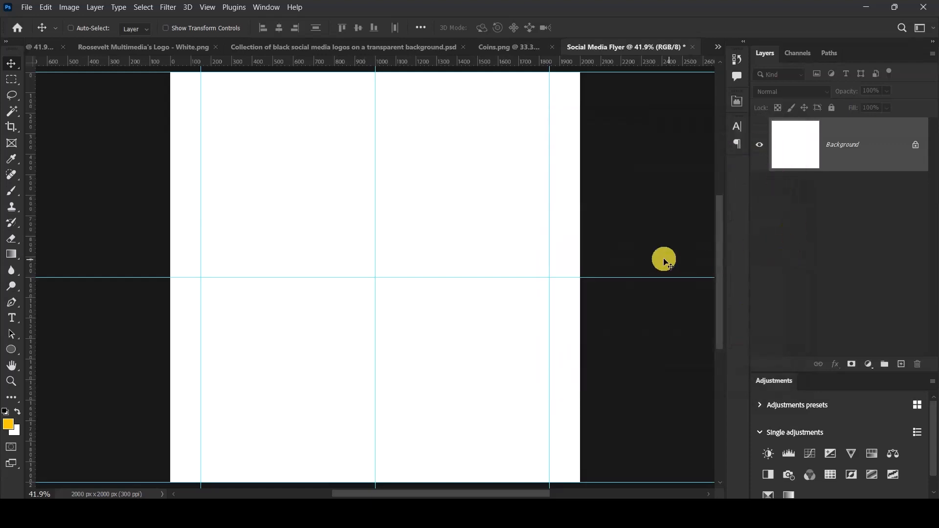
Add a solid color fill layer in orange FF811C above the background
click(868, 365)
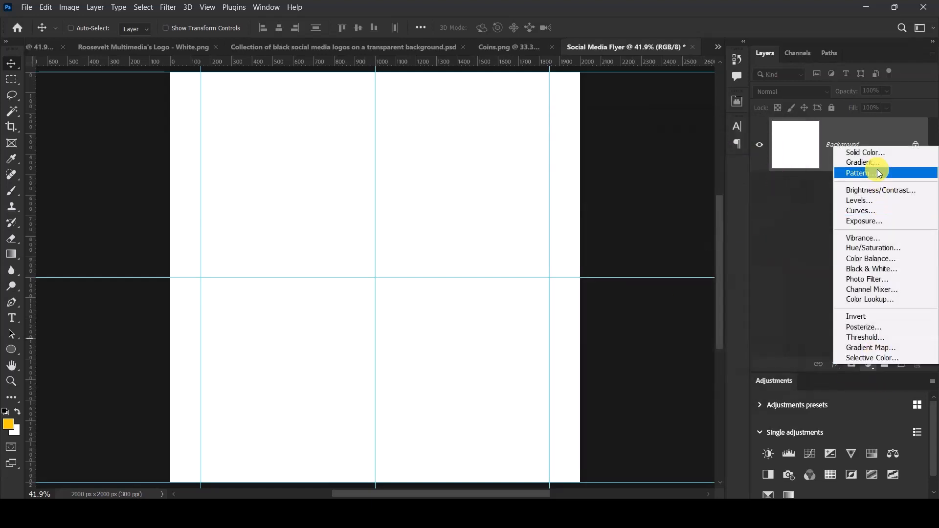
click(873, 155)
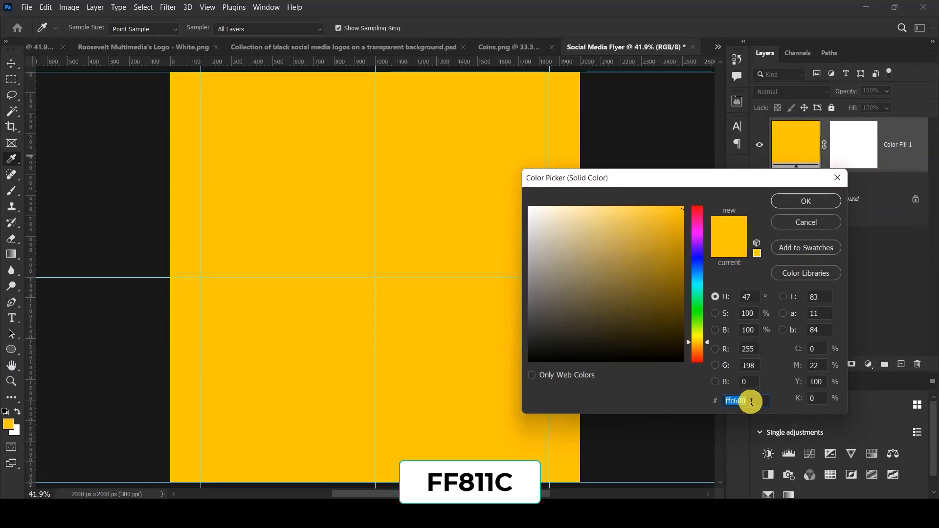
text(FF)
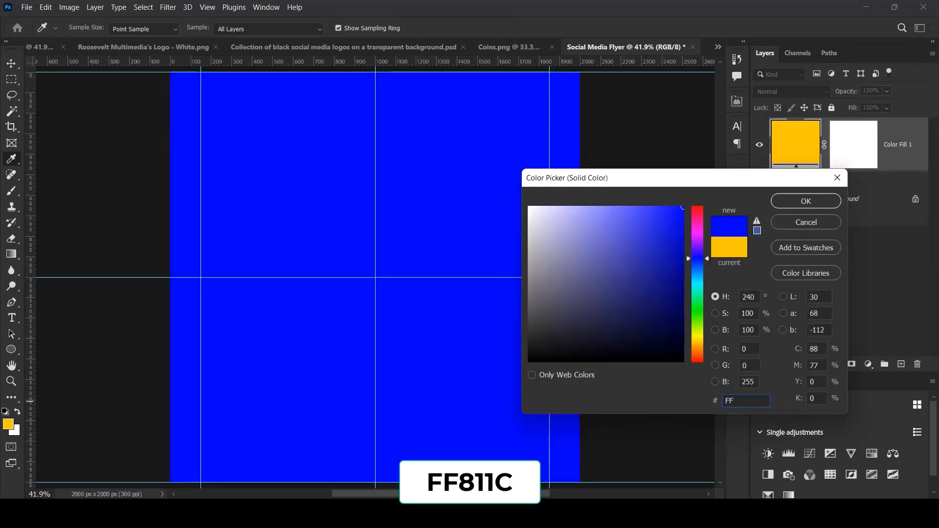
text(811C)
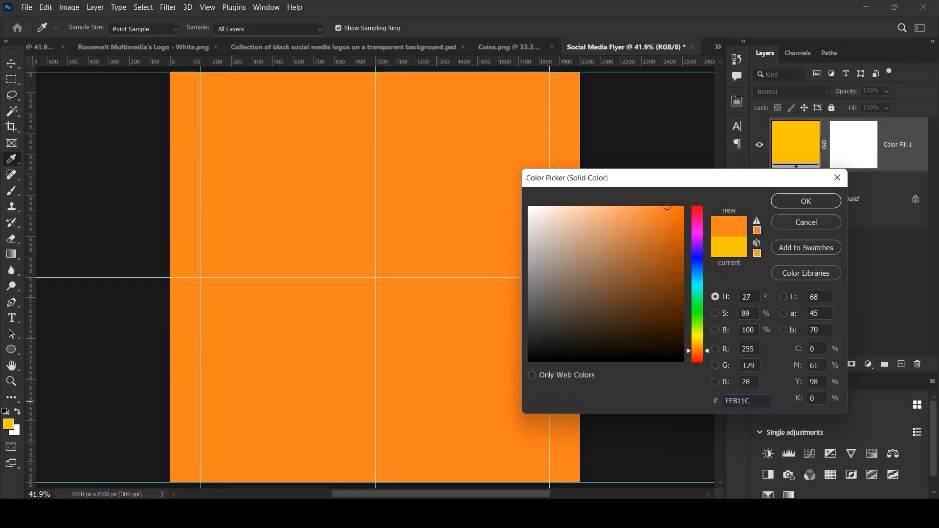
click(805, 201)
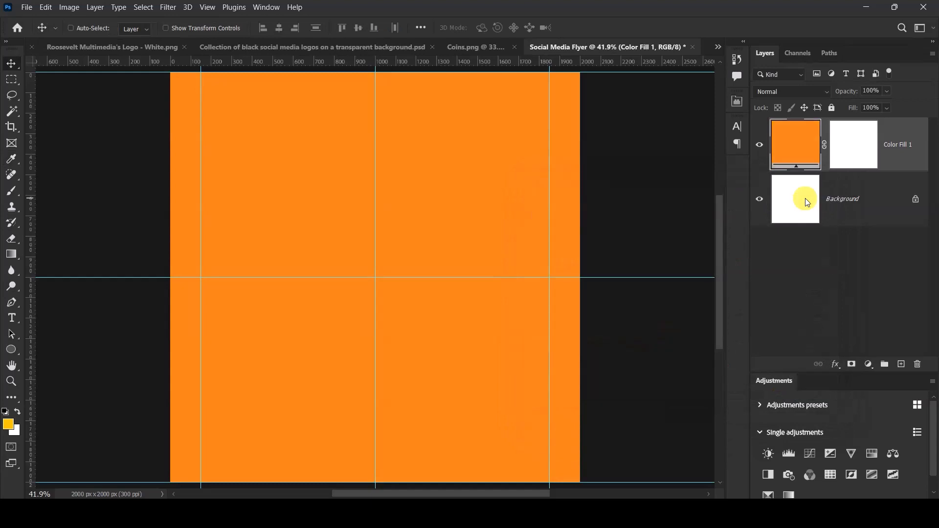
Draw a rectangle about 748 × 1835 px from the left margin guide, 200 px below the canvas top and running past its bottom edge
click(14, 350)
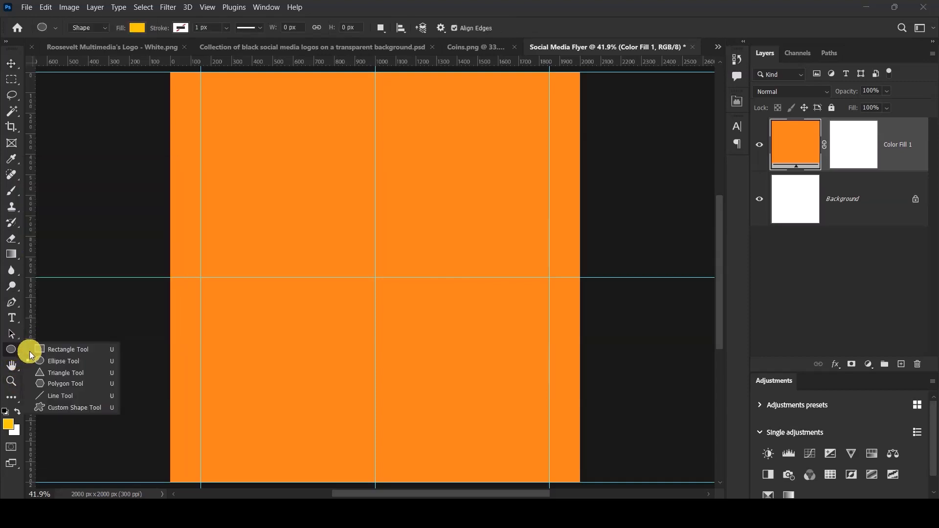
click(82, 350)
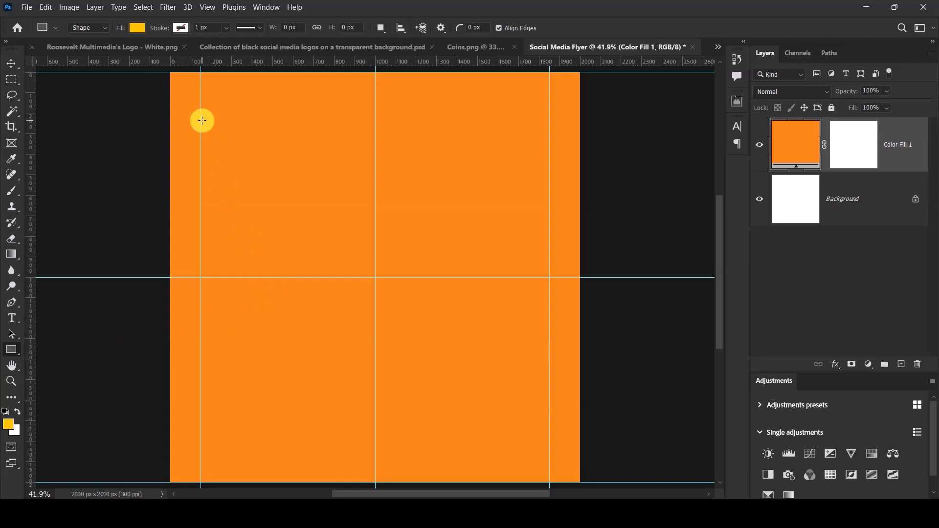
drag(200, 113, 354, 463)
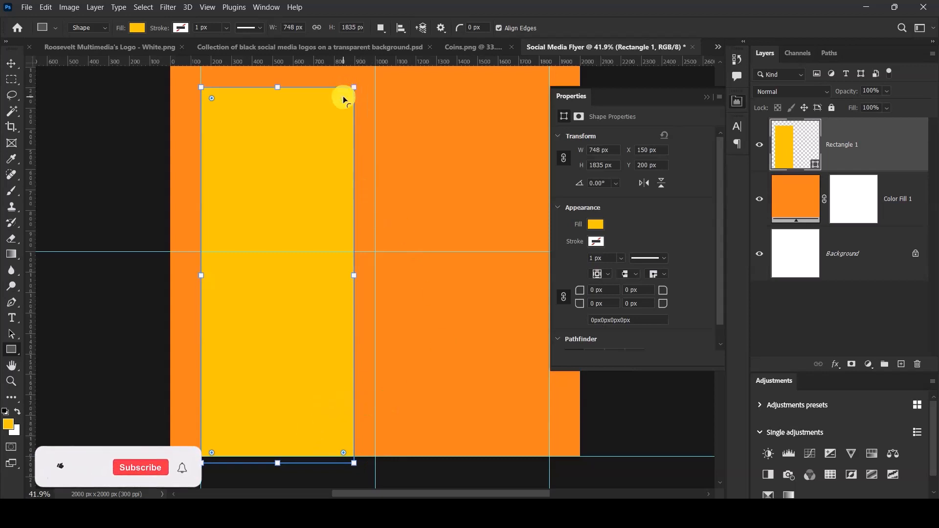
Round all four corners of the yellow rectangle fully and narrow the shape to about 731 px
drag(342, 96, 289, 235)
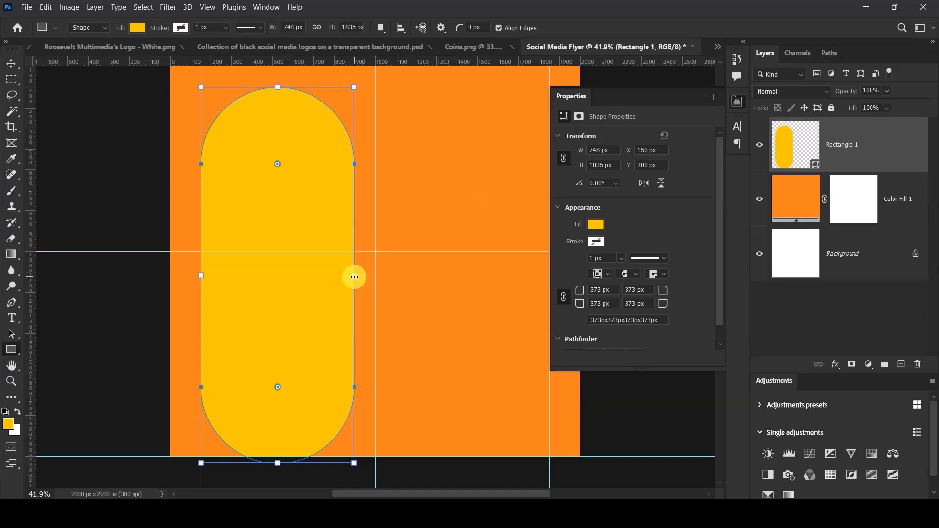
drag(354, 276, 351, 277)
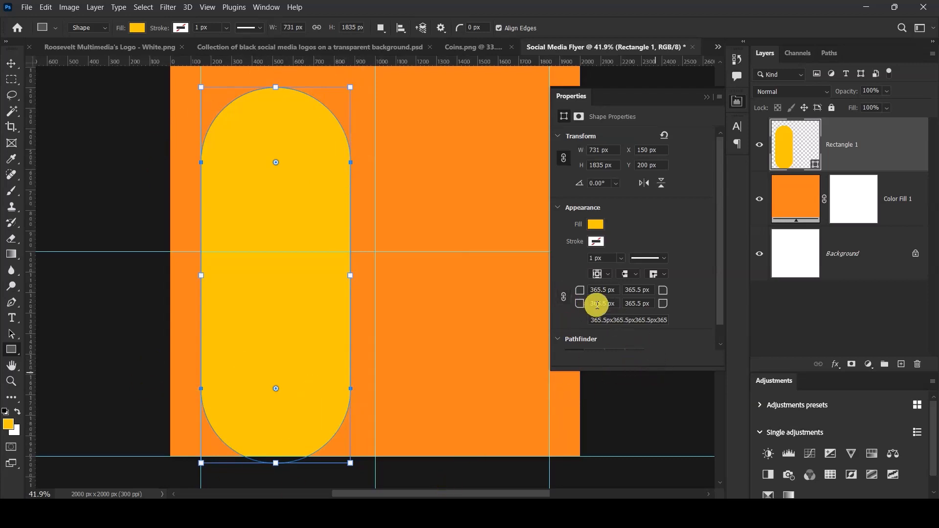
Set the shape's bottom-left and bottom-right corner radii to 0 px so only its top stays arched
click(616, 304)
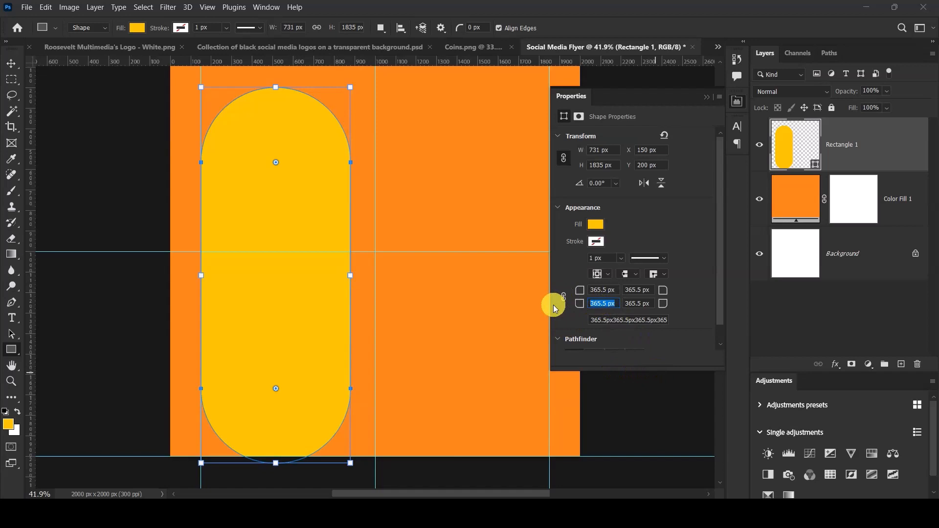
text(0)
key(Return)
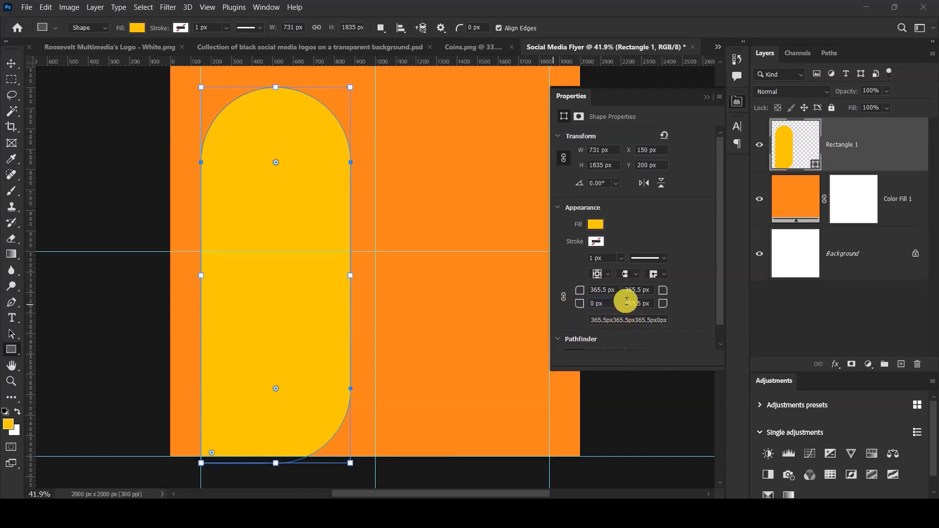
click(638, 303)
text(0)
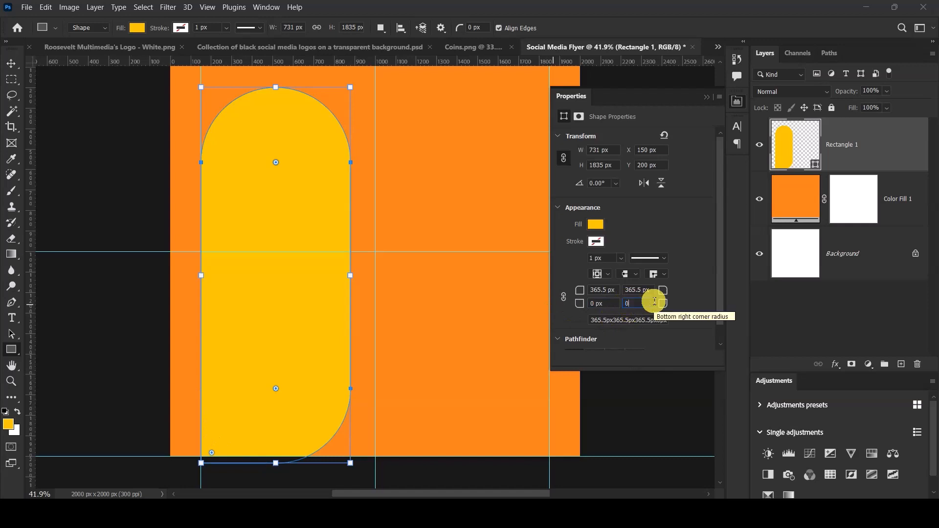
key(Return)
click(707, 104)
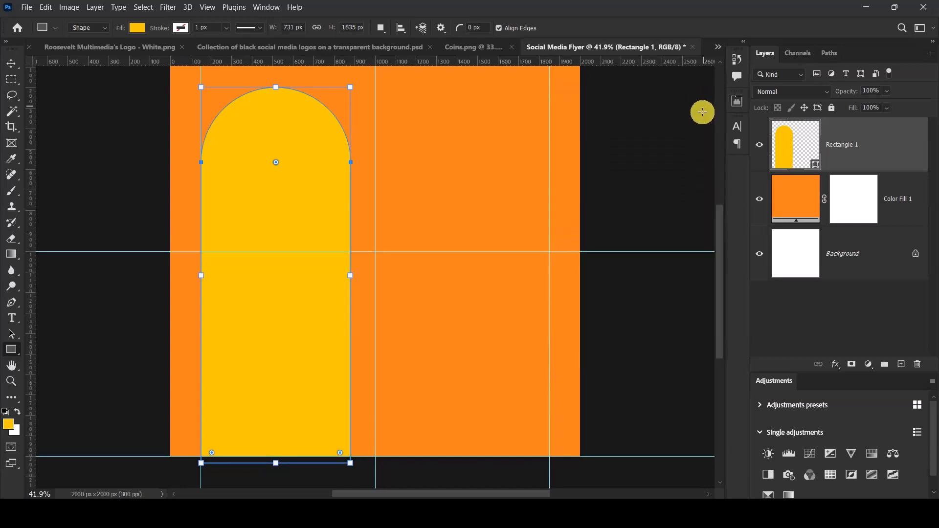
Change the arch shape's fill color to light orange FCBA84
click(17, 63)
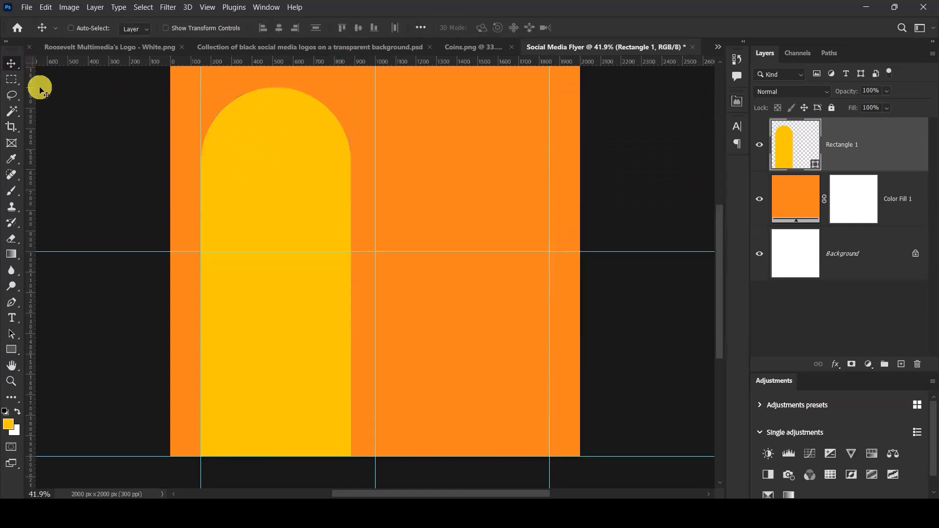
double_click(816, 171)
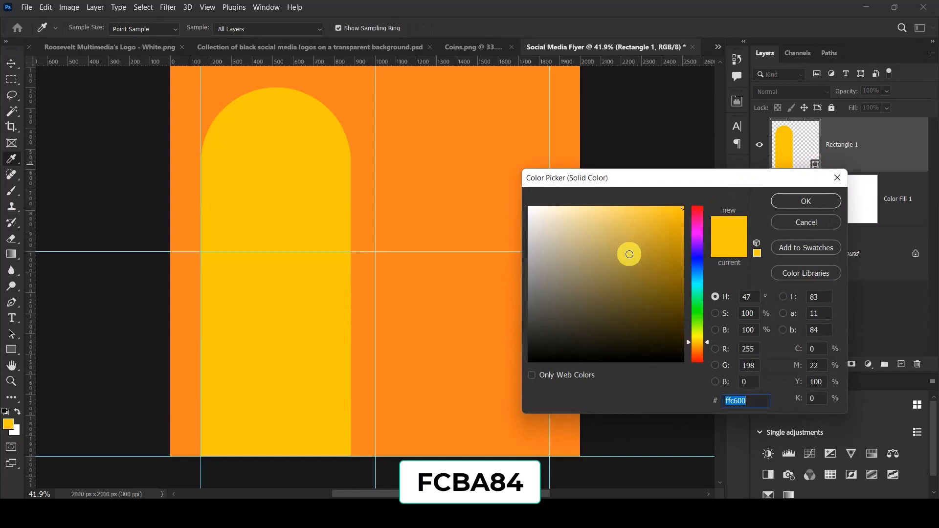
text(FCB)
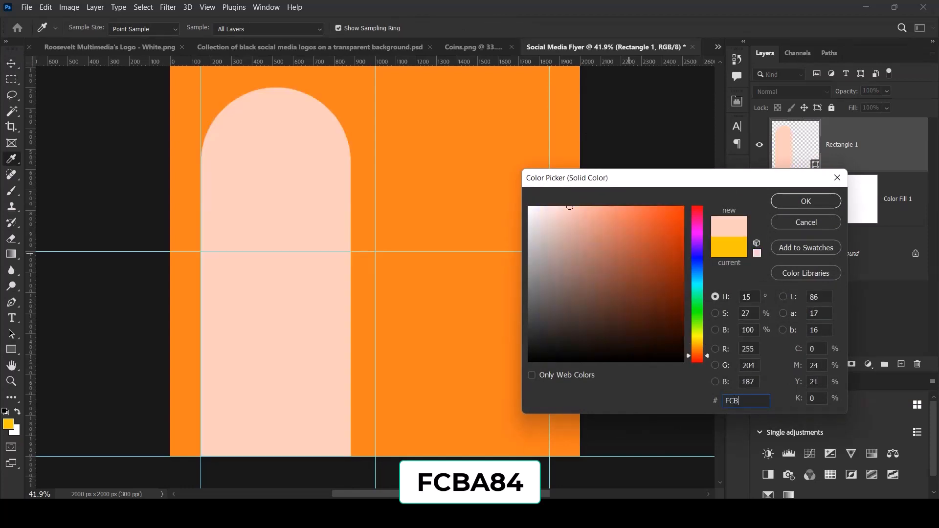
text(A)
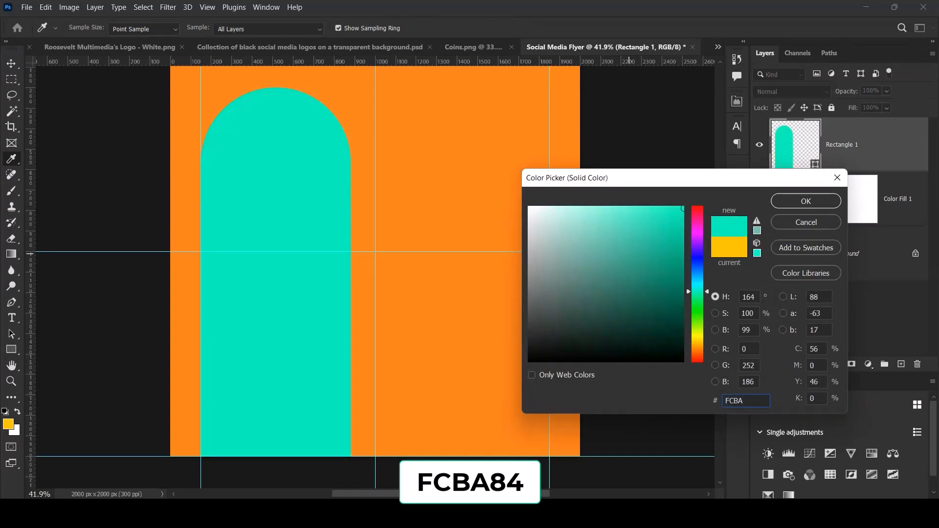
text(84)
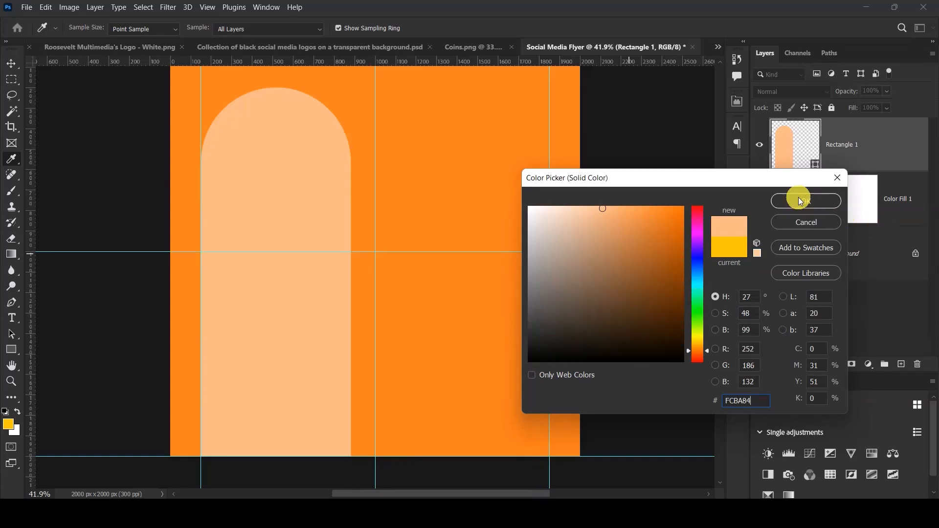
click(801, 201)
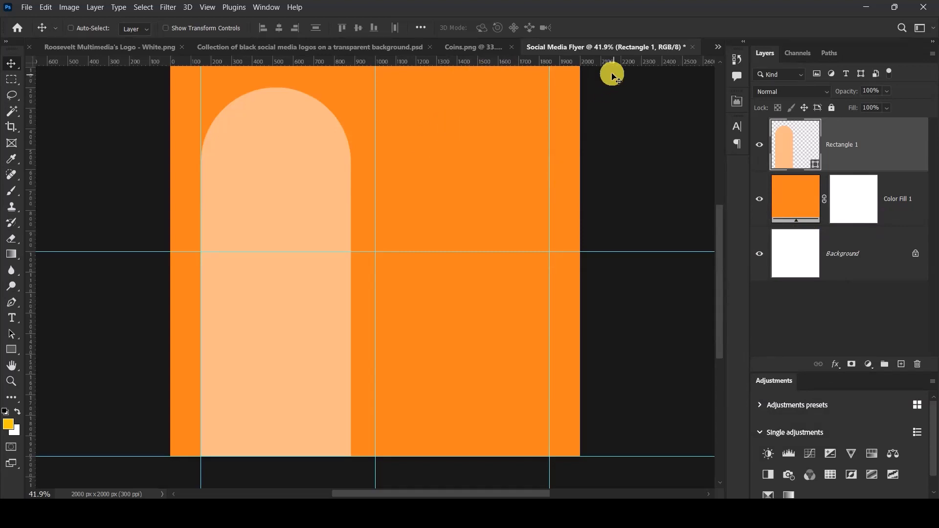
Copy the halftone dot pattern from Pattern.png and paste it into the Social Media Flyer document
click(720, 47)
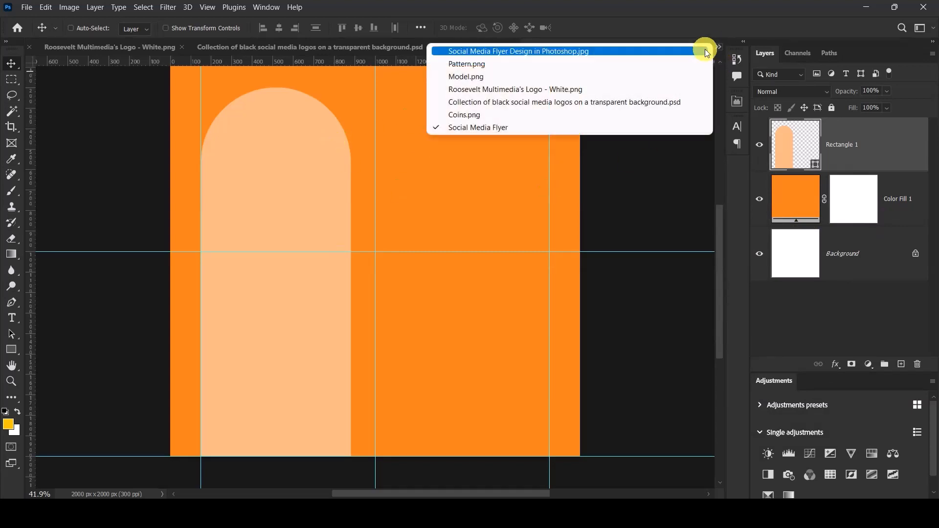
click(527, 60)
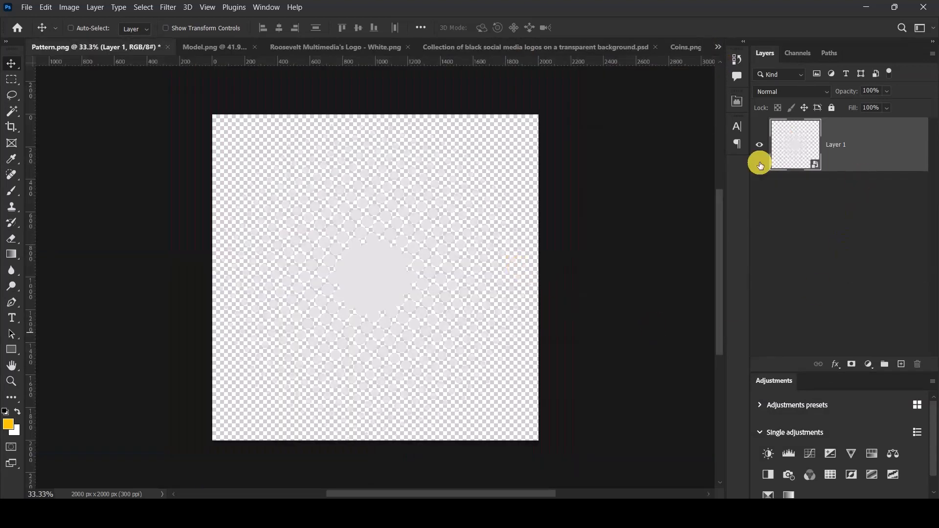
key(ctrl+c)
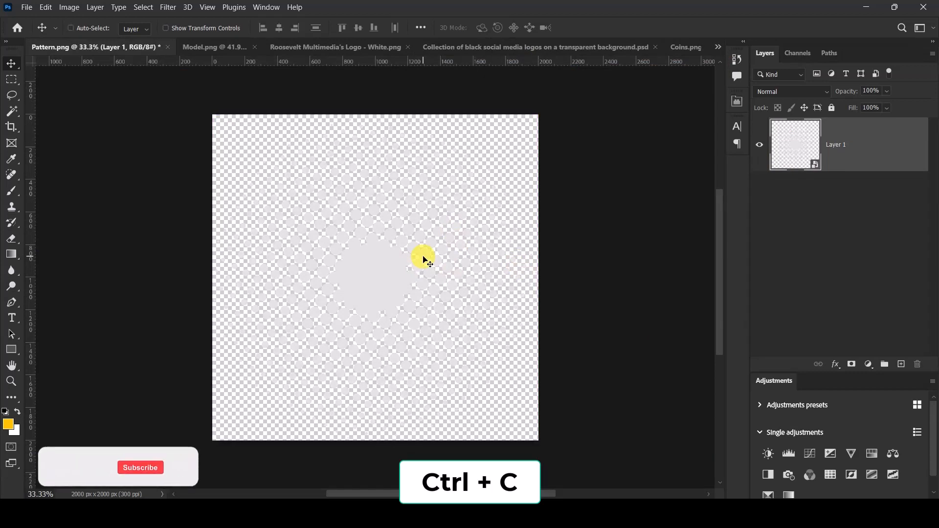
click(718, 47)
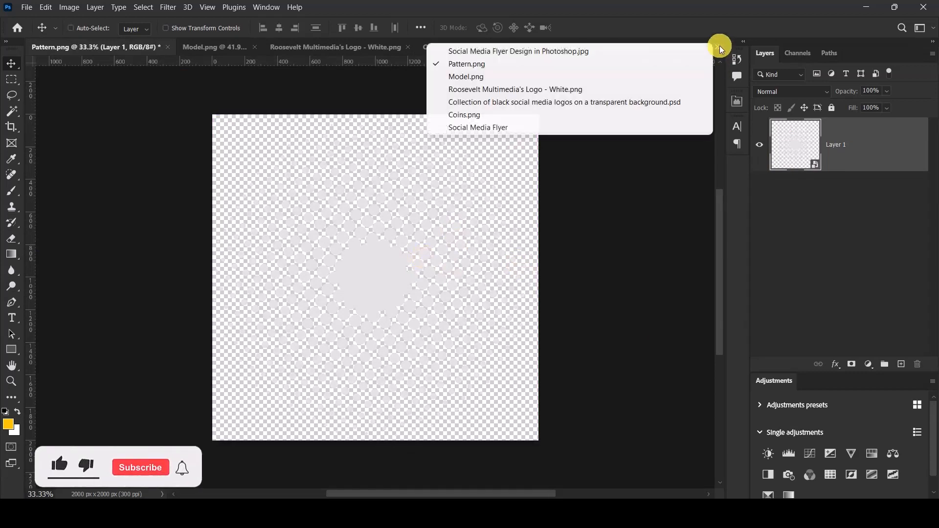
click(494, 125)
key(ctrl+v)
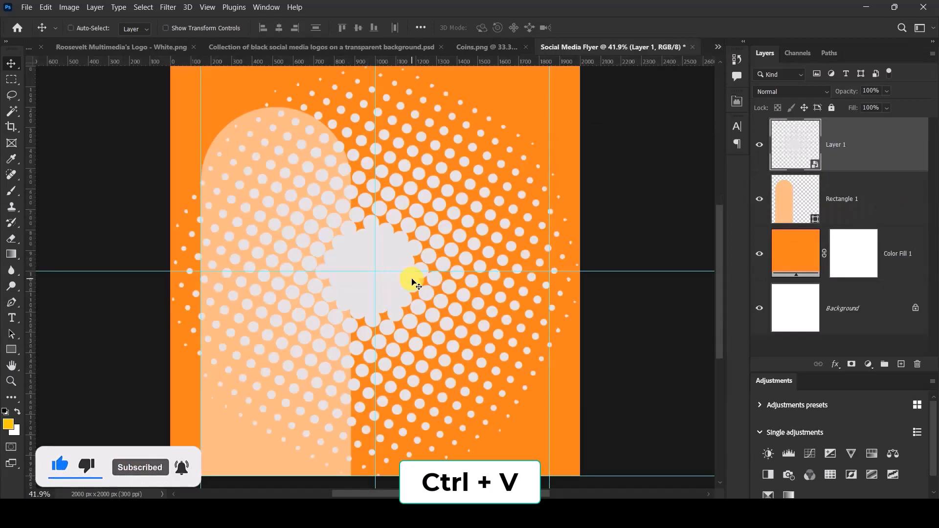
Scale the halftone pattern to about 46% and center it near the canvas's top-right corner, partly off the canvas
key(ctrl+t)
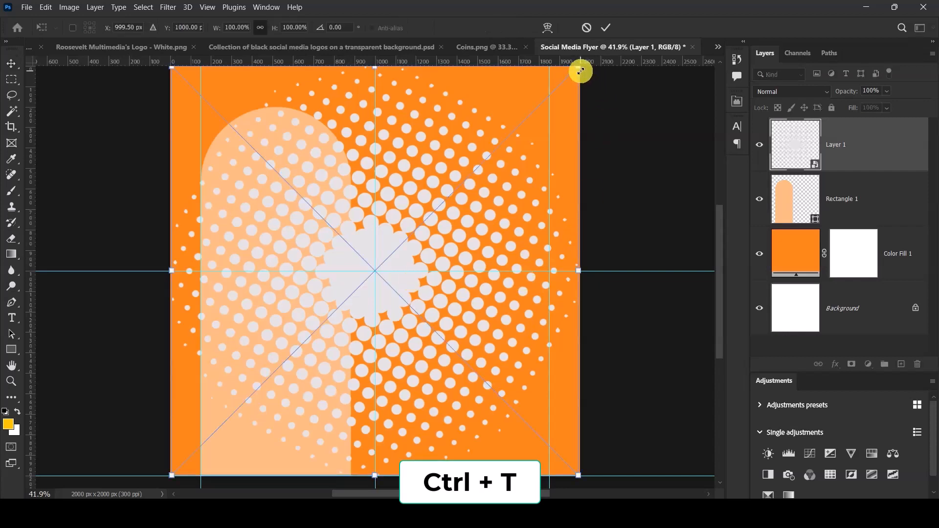
drag(579, 69, 324, 294)
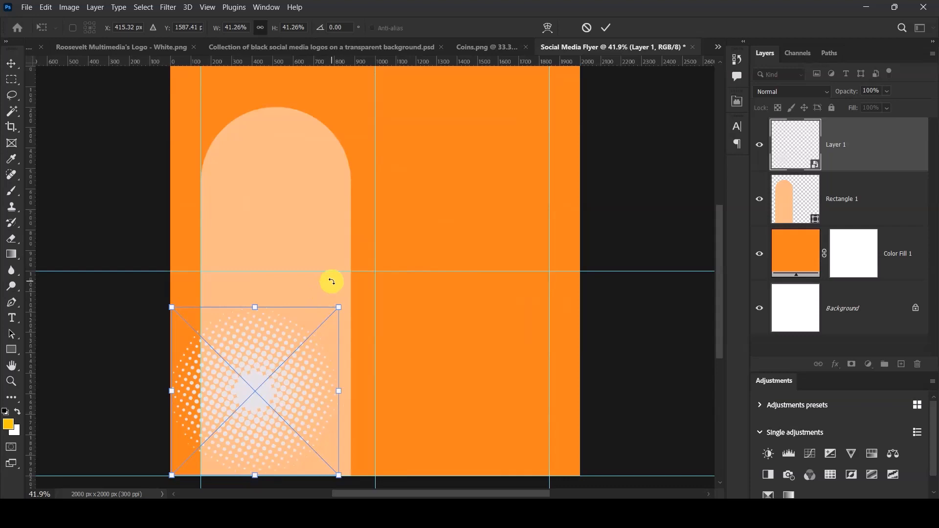
drag(245, 392, 571, 75)
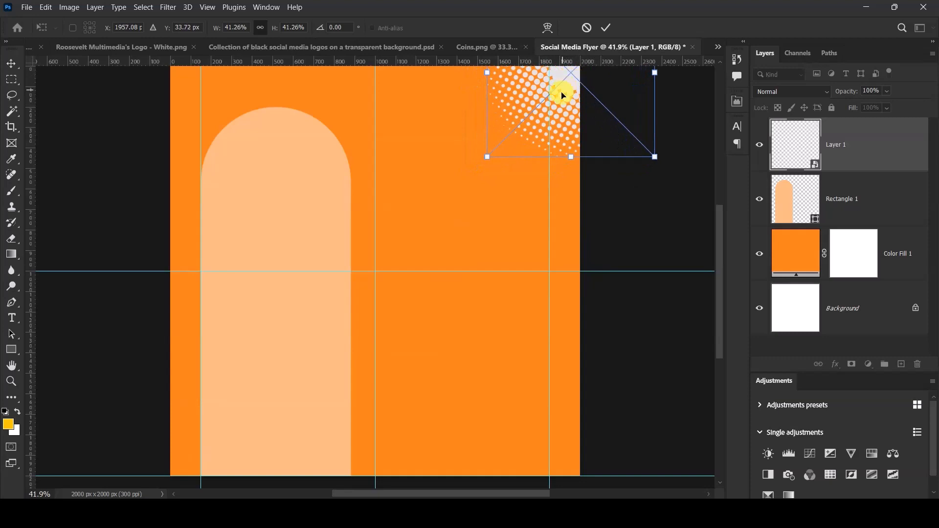
drag(488, 157, 472, 182)
drag(562, 95, 574, 87)
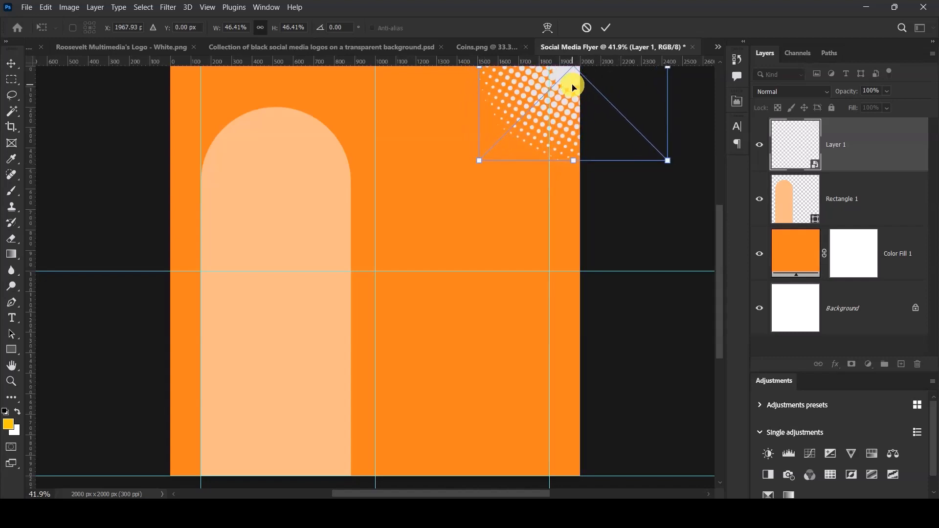
click(606, 28)
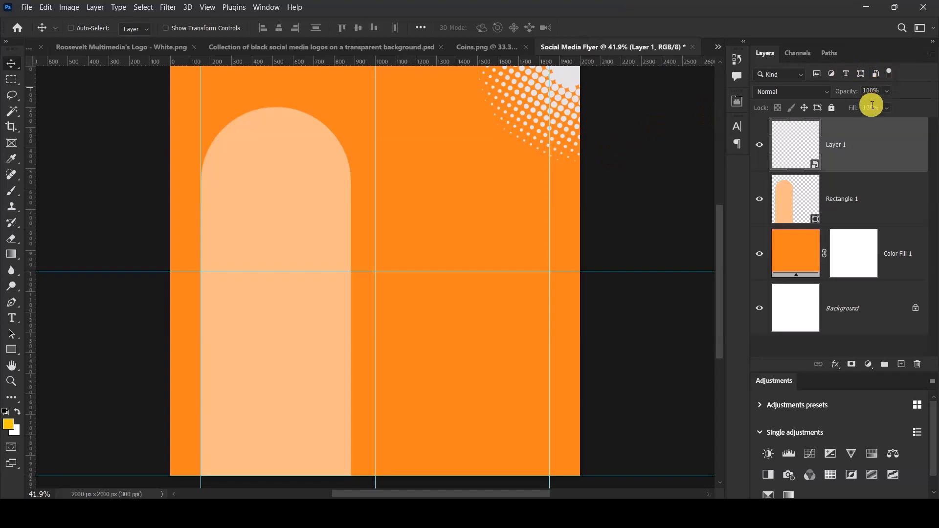
Lower the halftone pattern's opacity to 10% and slightly adjust its size and position in the canvas's top-right corner
click(880, 91)
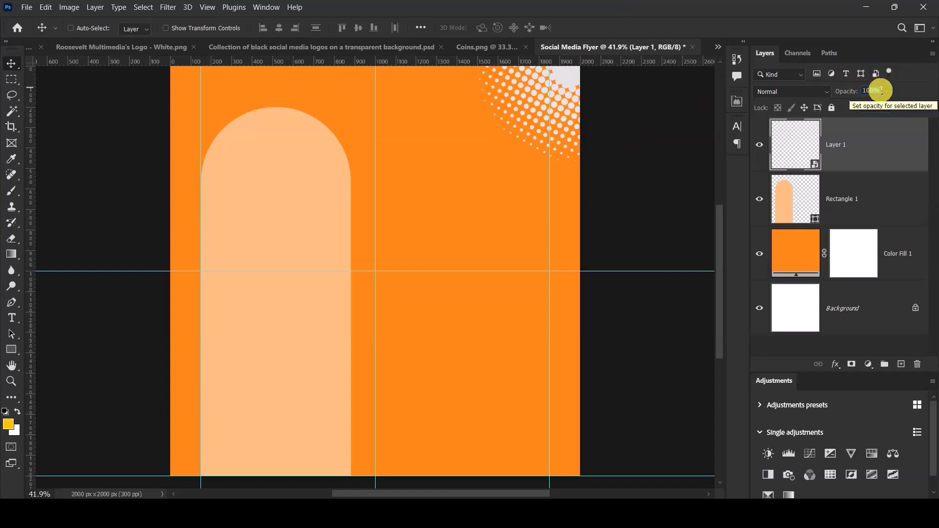
text(10)
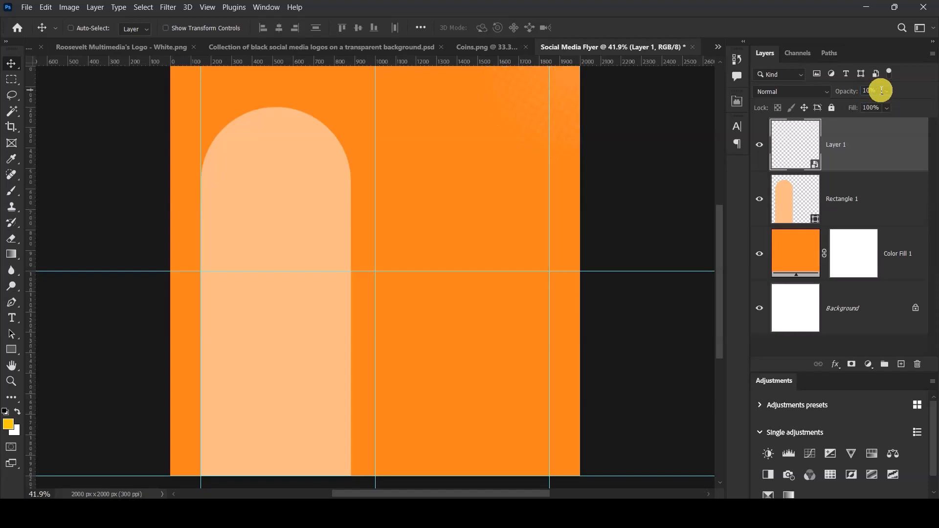
key(ctrl+t)
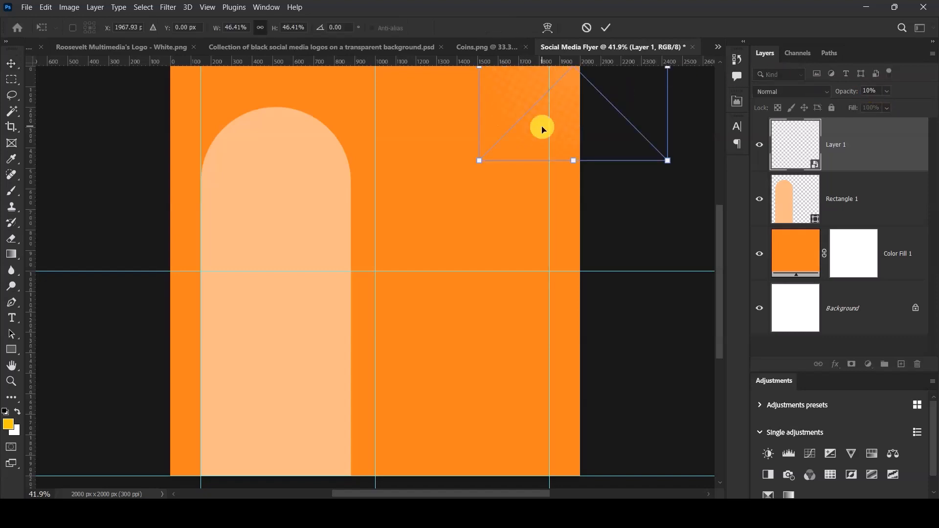
drag(533, 95, 524, 104)
drag(472, 170, 469, 173)
drag(518, 115, 521, 114)
click(606, 27)
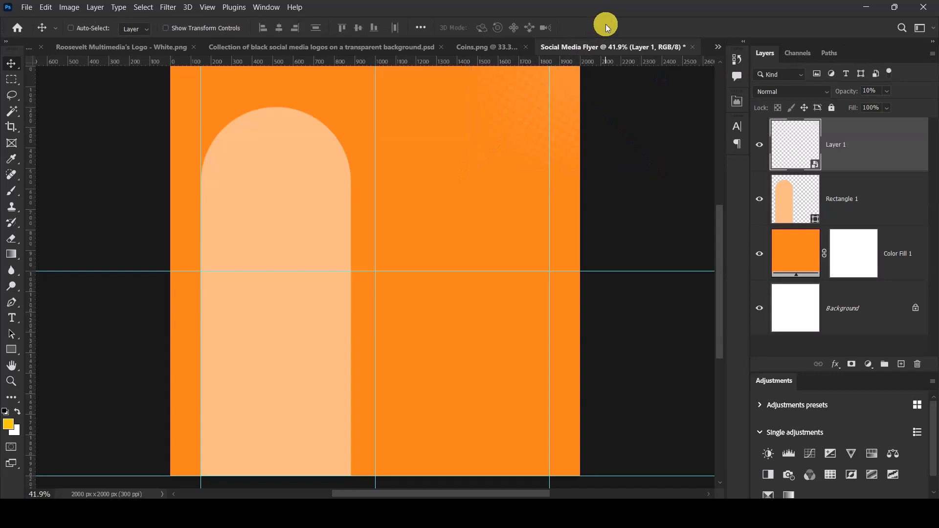
Copy the cut-out man from Model.png and paste him into the Social Media Flyer document
click(717, 44)
click(459, 74)
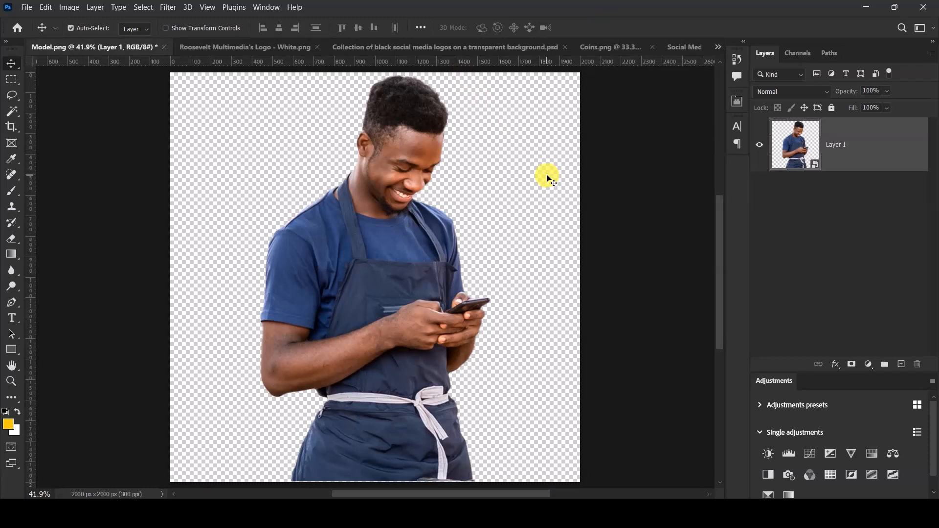
key(ctrl)
click(718, 43)
click(536, 125)
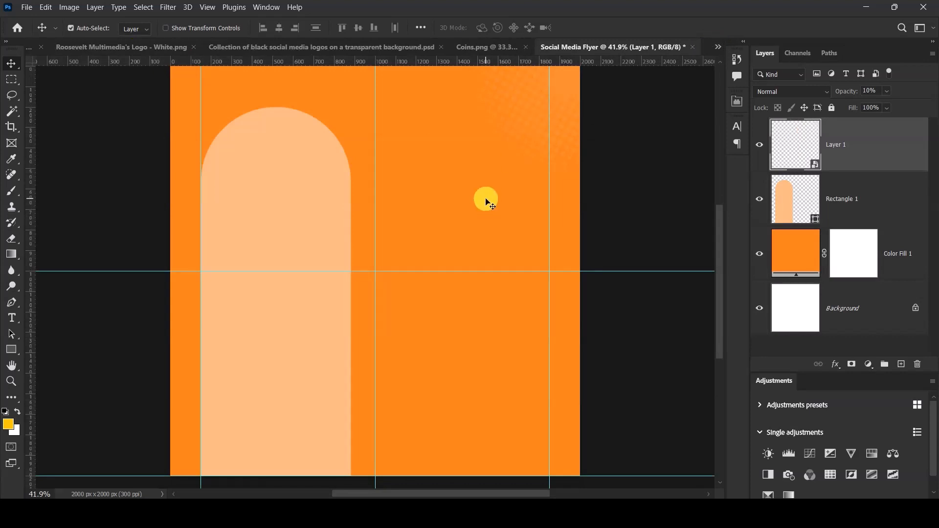
key(ctrl+v)
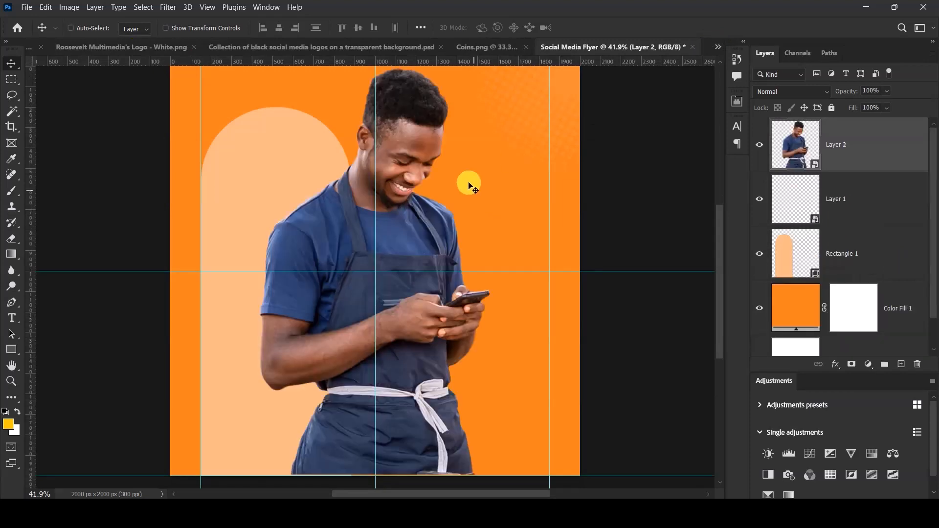
Scale the model to about 85% and place him in front of the arch, with his cut-off edge on the canvas bottom
drag(419, 164, 412, 169)
key(ctrl+t)
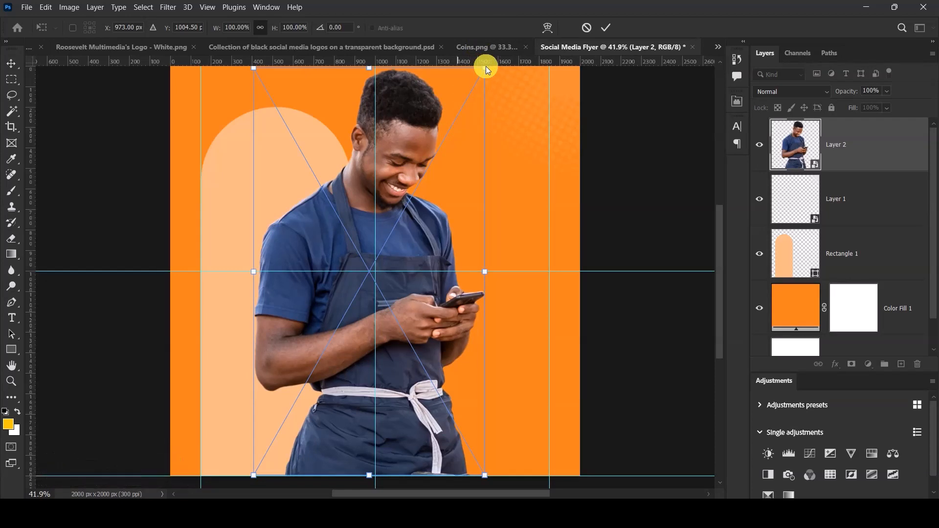
drag(486, 69, 426, 122)
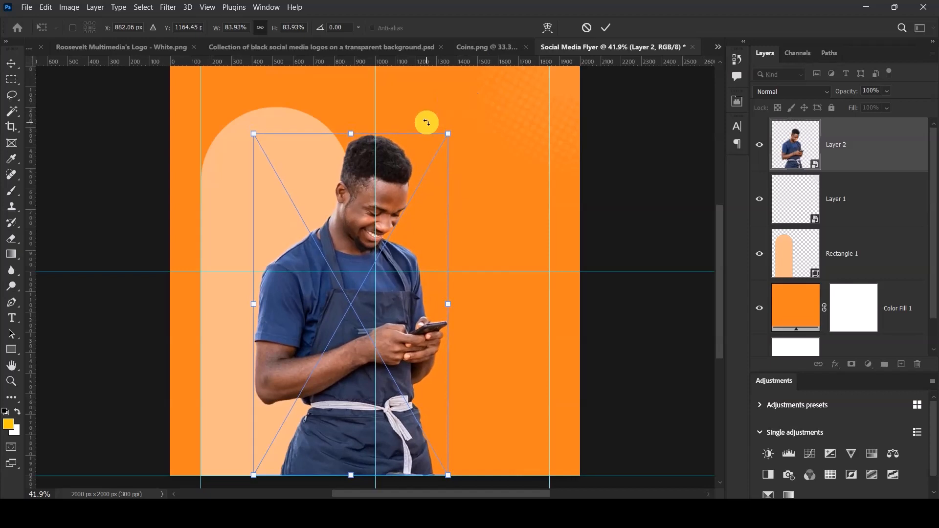
drag(447, 132, 438, 136)
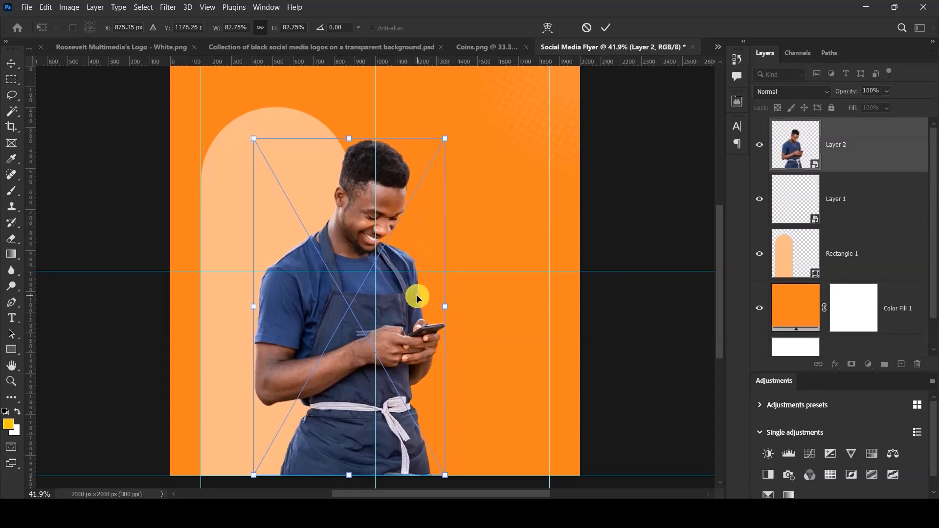
drag(418, 296, 351, 312)
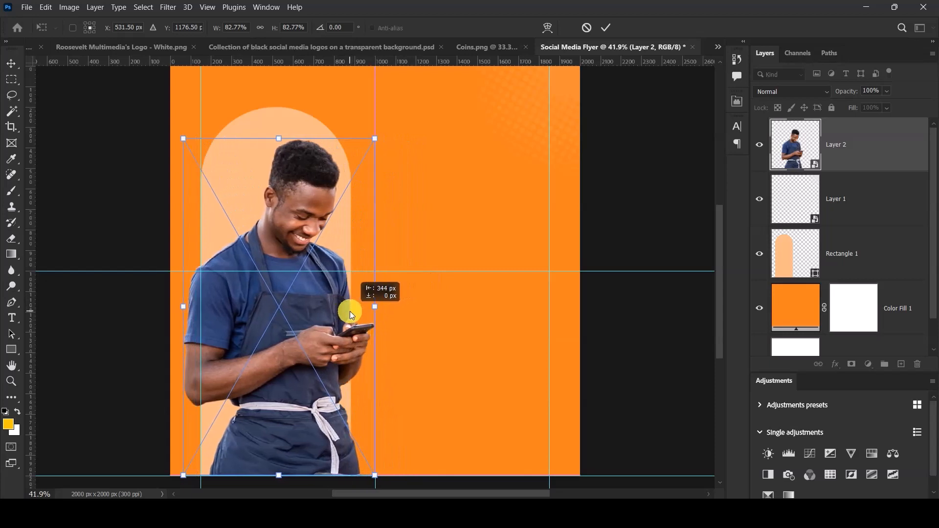
drag(350, 311, 350, 311)
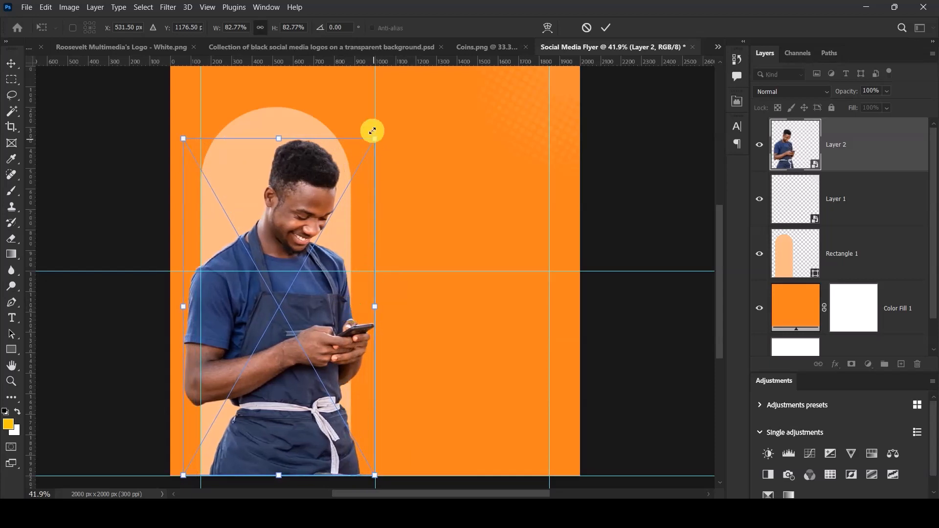
drag(375, 138, 386, 135)
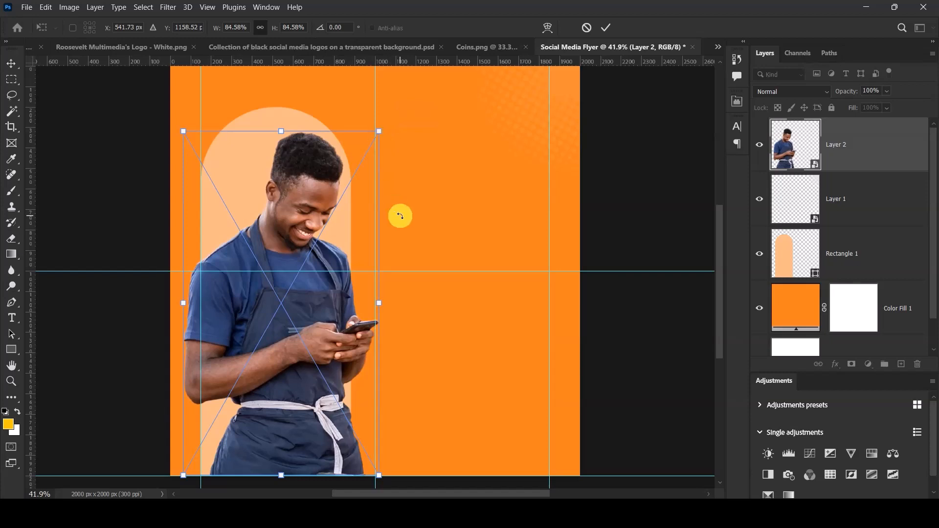
key(Left)
key(Left)
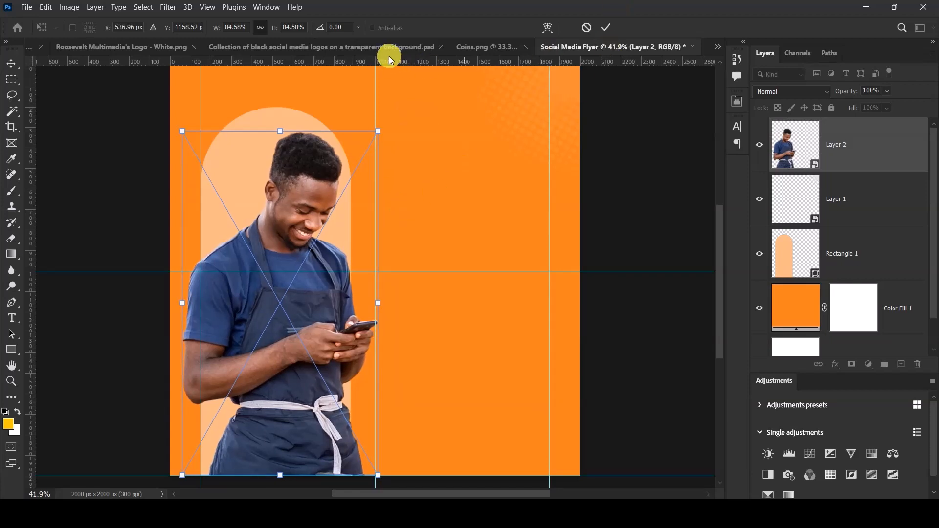
click(607, 28)
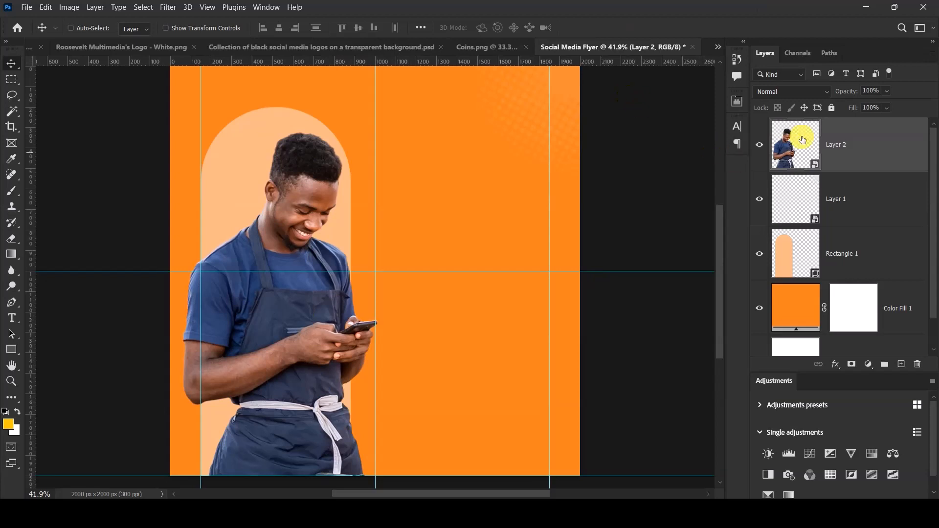
scroll(309, 236, up, 1)
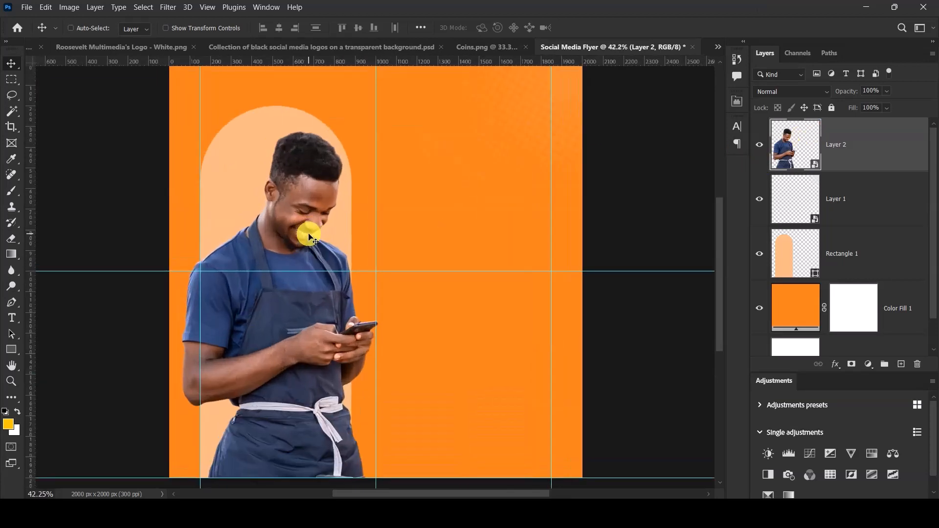
key(ctrl)
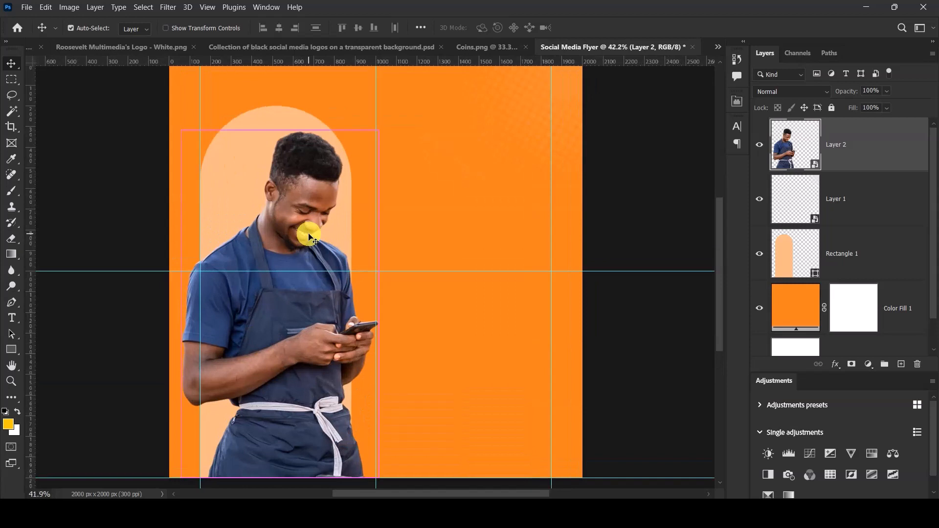
scroll(309, 237, up, 1)
scroll(300, 222, up, 2)
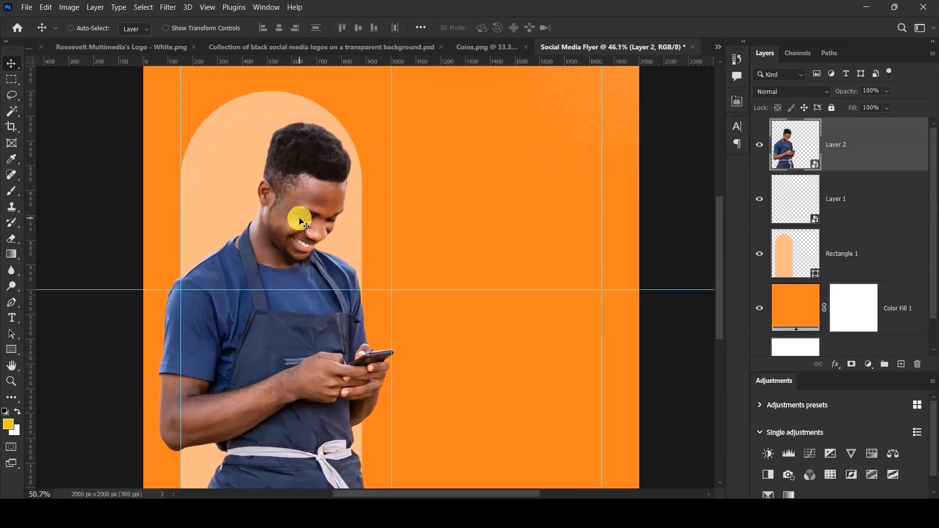
scroll(302, 220, down, 2)
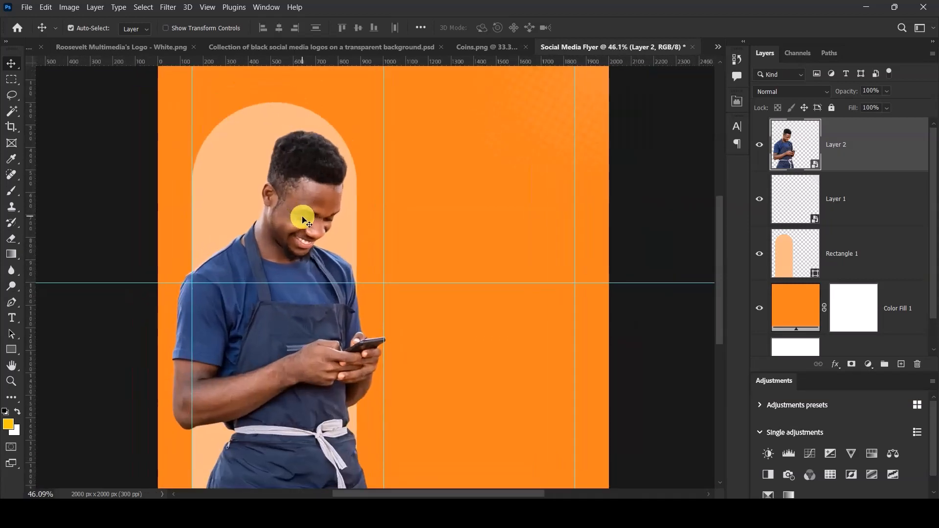
scroll(304, 220, down, 1)
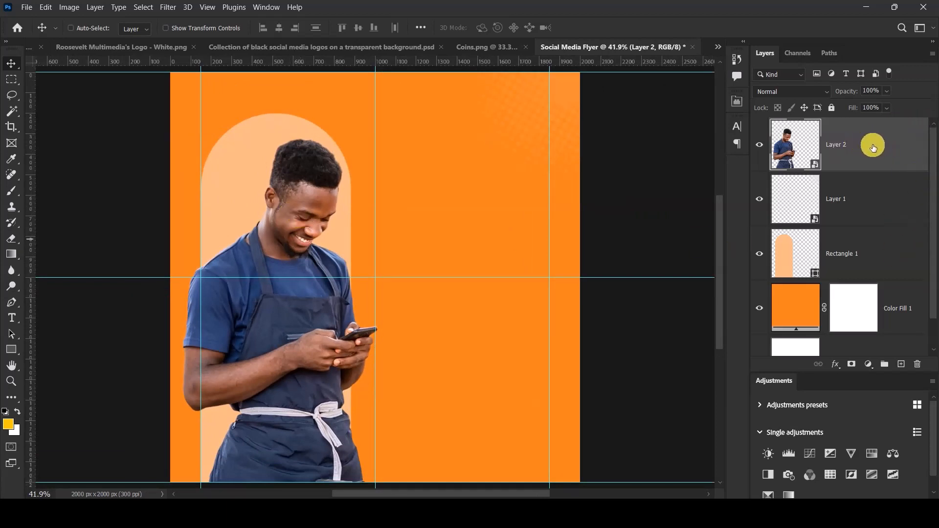
Open the Camera Raw Filter on the model layer, apply the Auto adjustments and set Clarity to +29
click(168, 8)
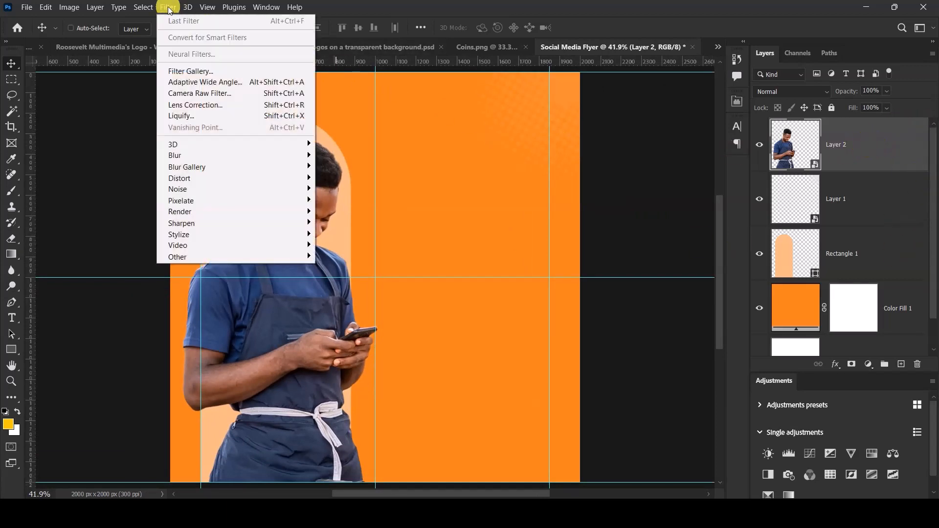
click(201, 94)
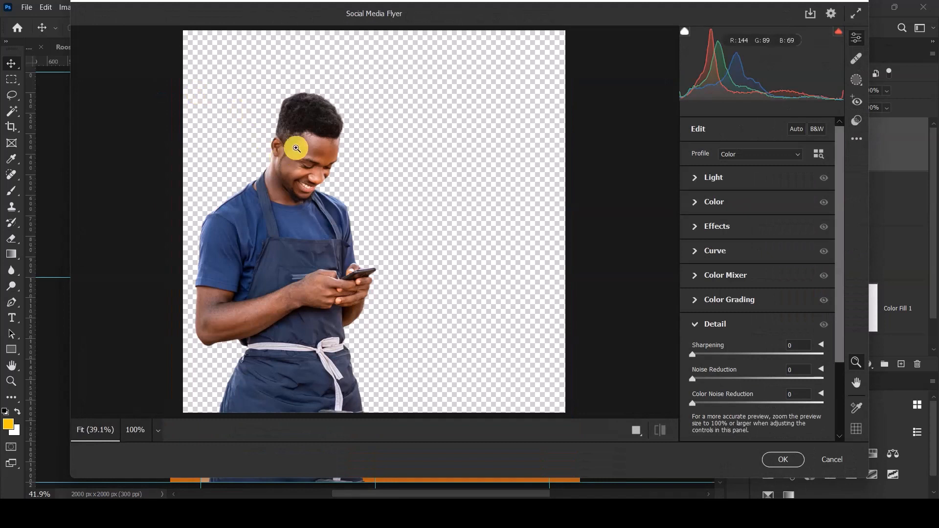
click(792, 129)
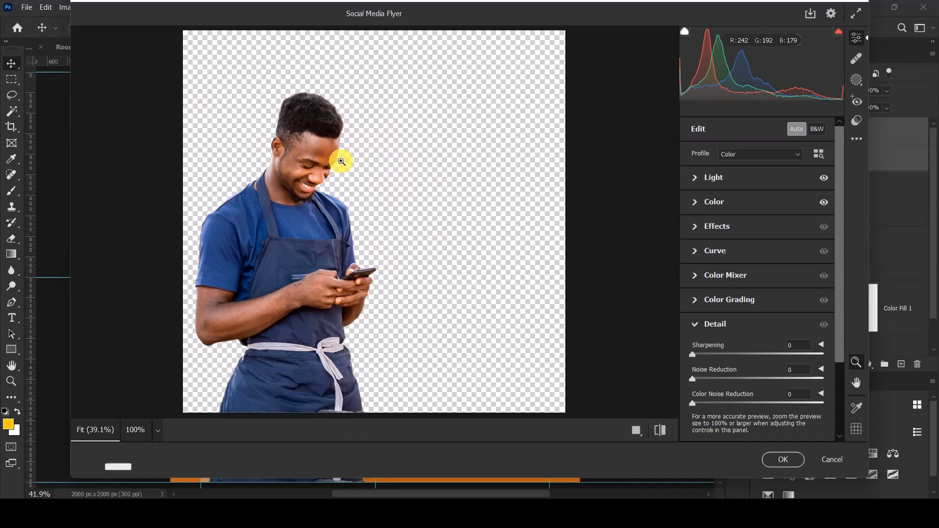
click(707, 227)
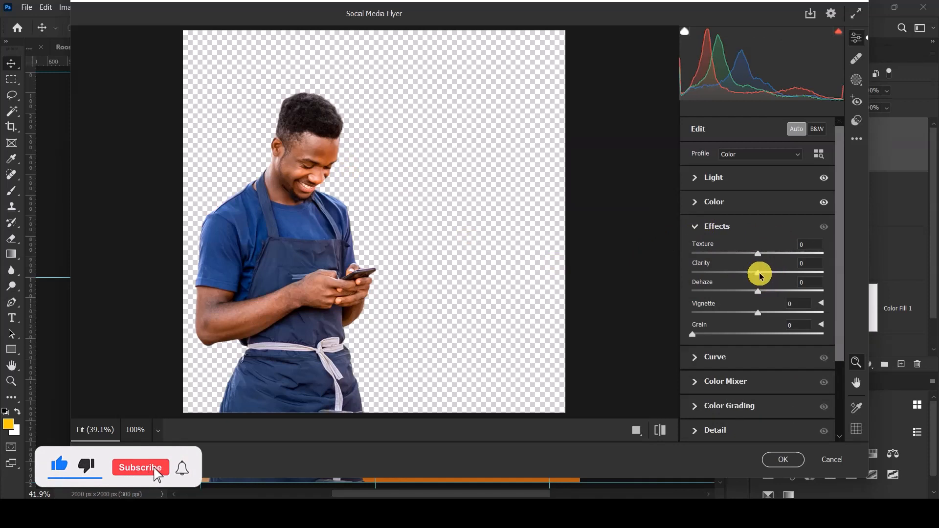
drag(760, 276, 779, 277)
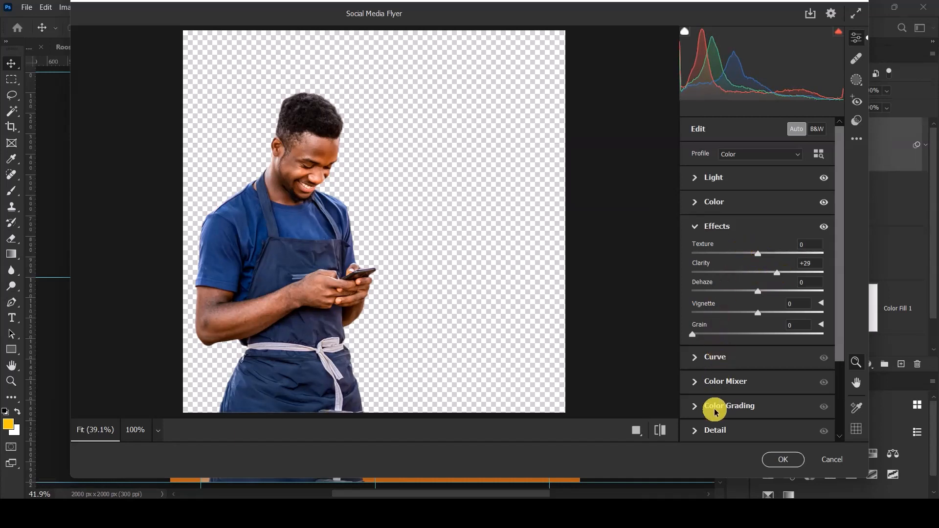
Set the model's Sharpening to 65, Noise Reduction to 20 and Color Noise Reduction to 21, and apply the Camera Raw Filter
click(712, 430)
scroll(744, 345, down, 2)
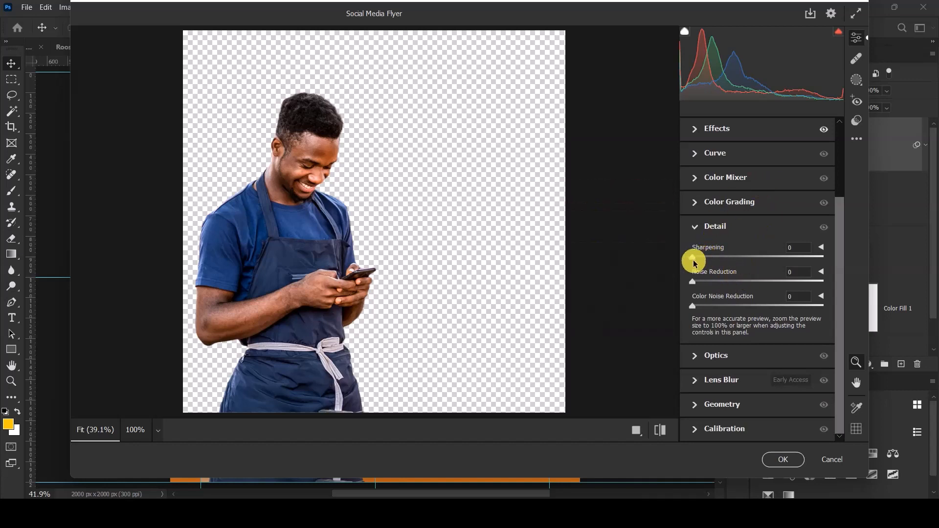
drag(692, 255, 745, 258)
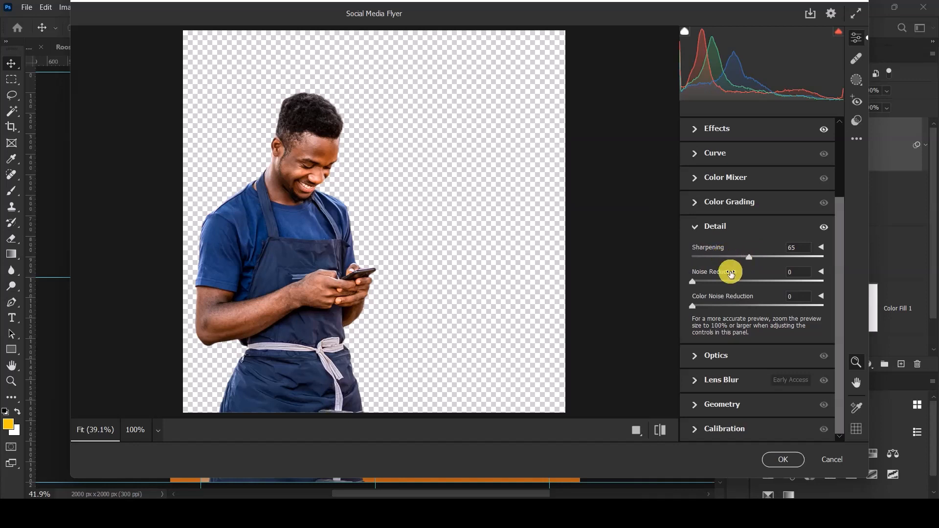
drag(698, 285, 720, 291)
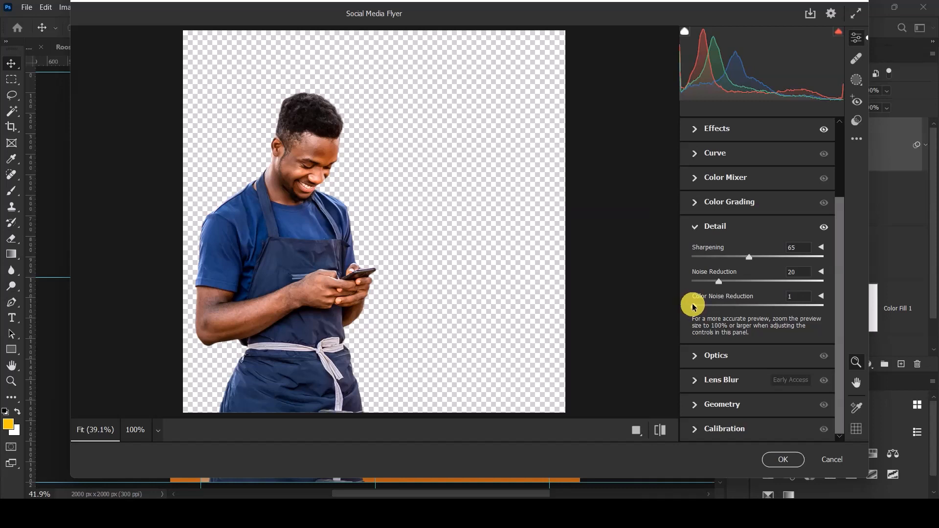
drag(694, 307, 720, 307)
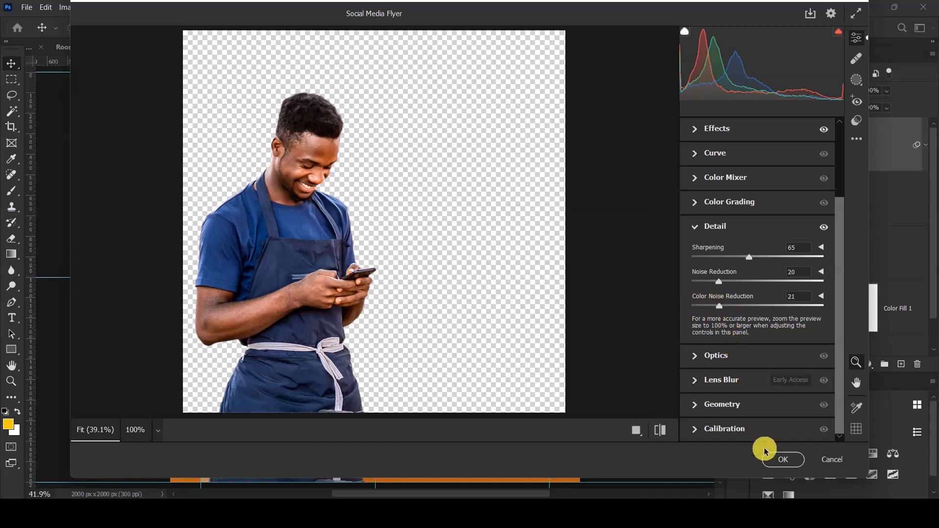
click(775, 458)
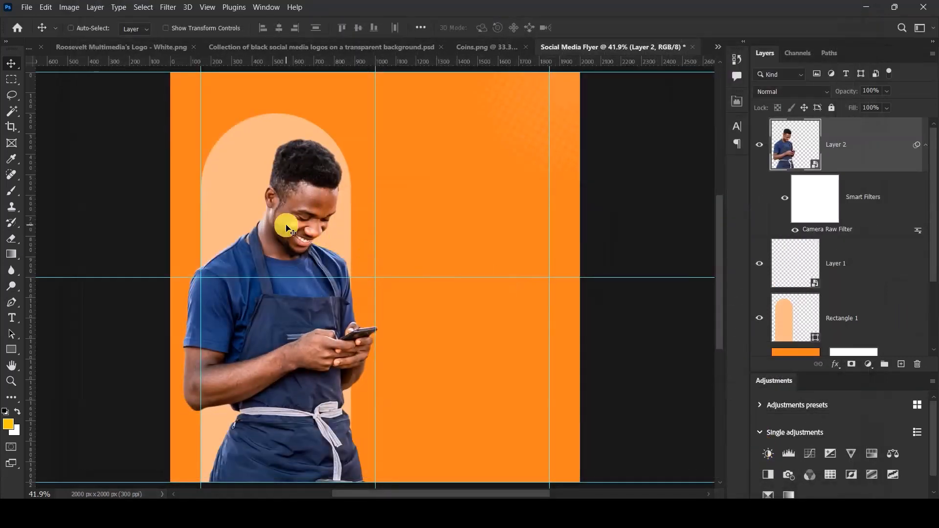
Group the model, halftone, arch and orange Color Fill layers together and name the group BG
scroll(287, 228, down, 2)
scroll(287, 228, up, 2)
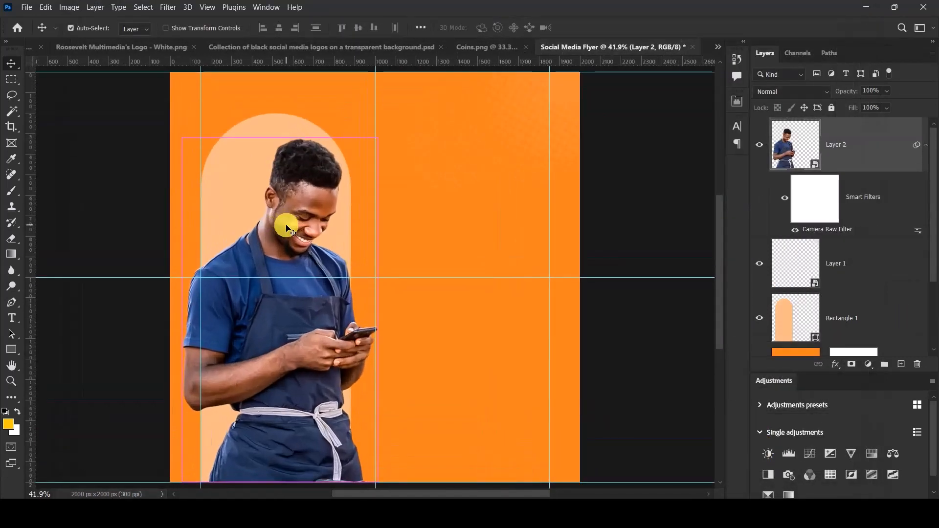
key(ctrl+0)
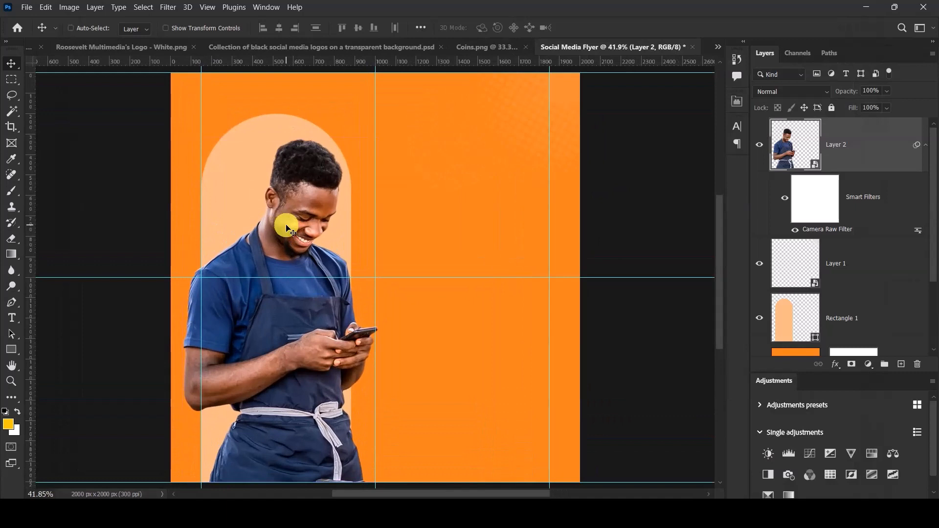
click(926, 145)
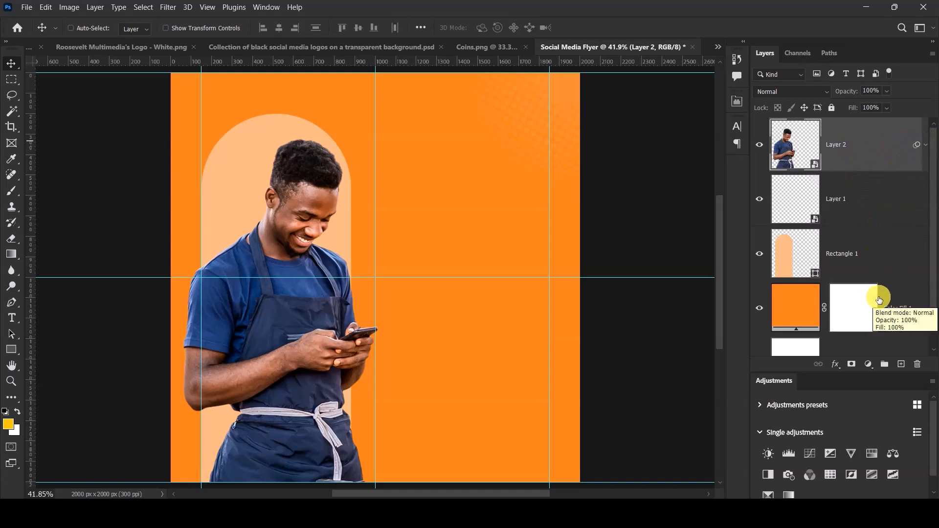
shift+click(903, 307)
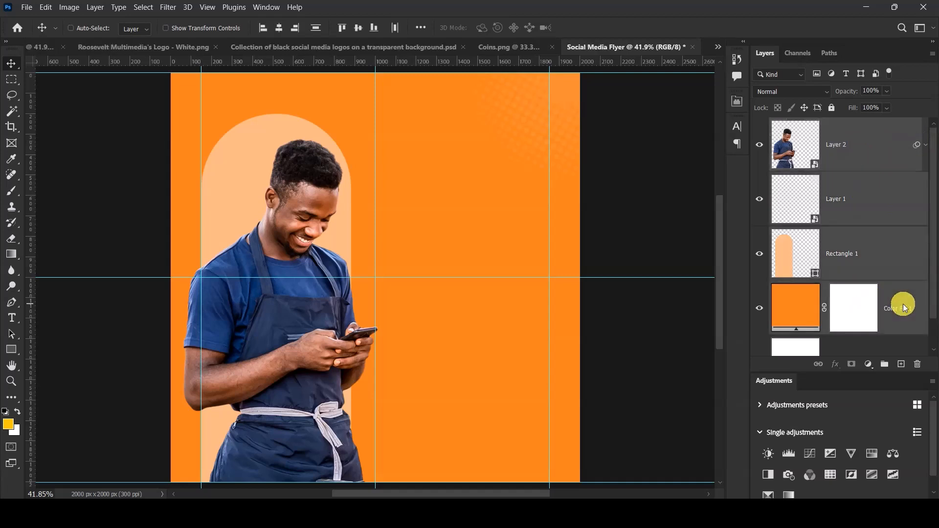
key(ctrl+g)
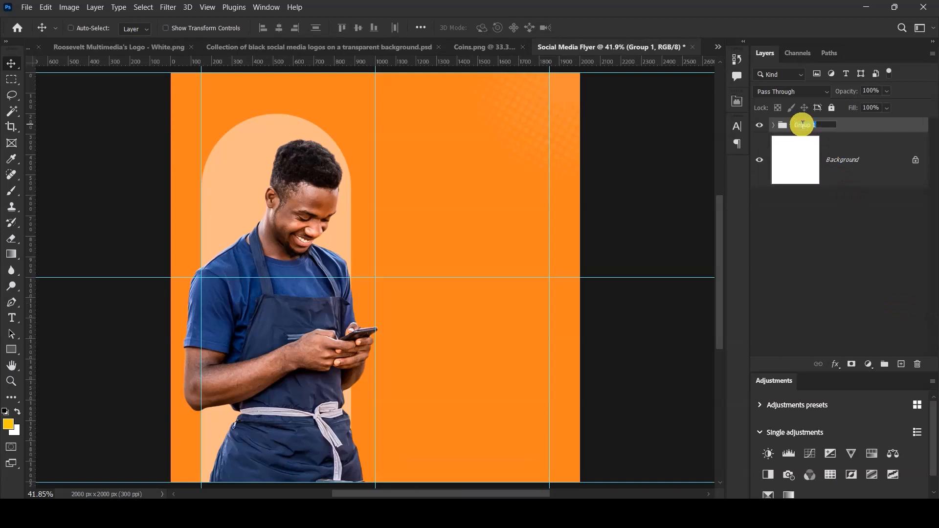
text(BG)
click(871, 132)
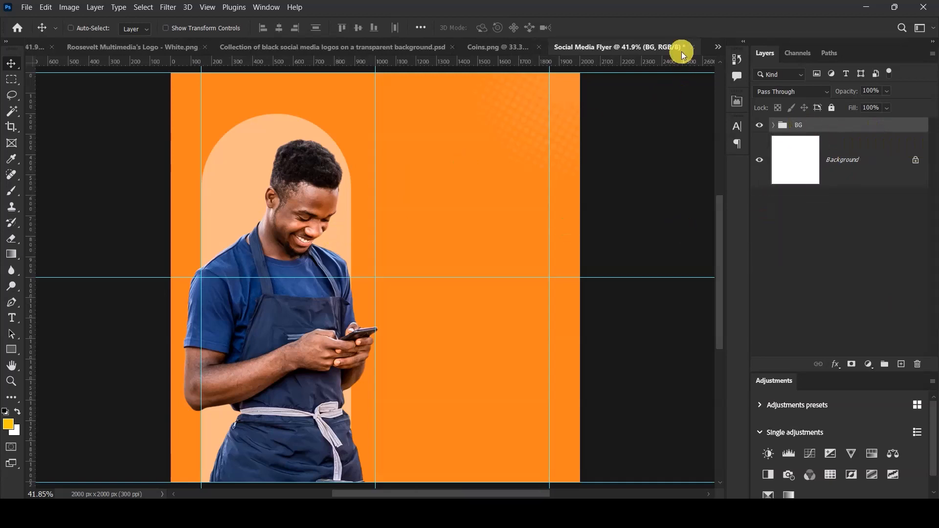
Copy the white logo from Roosevelt Multimedia's Logo - White.png and paste it into the Social Media Flyer document
click(126, 46)
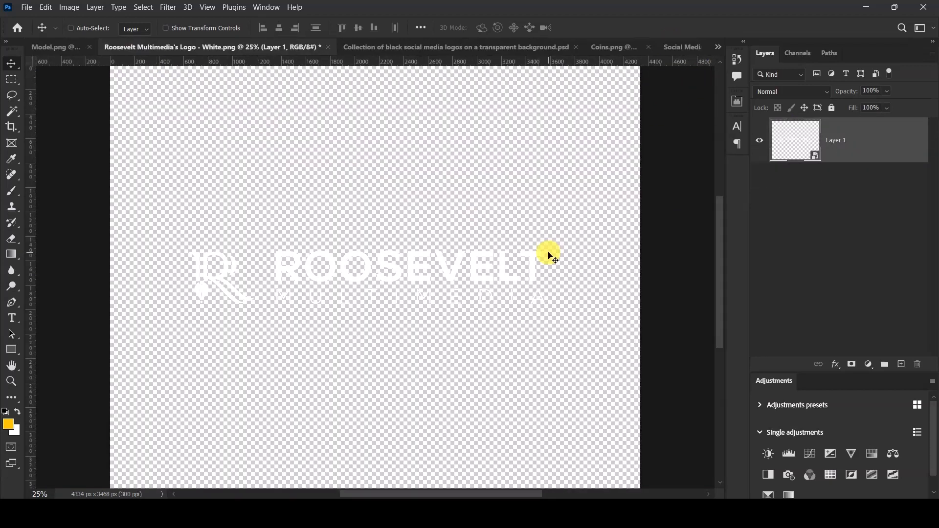
key(ctrl)
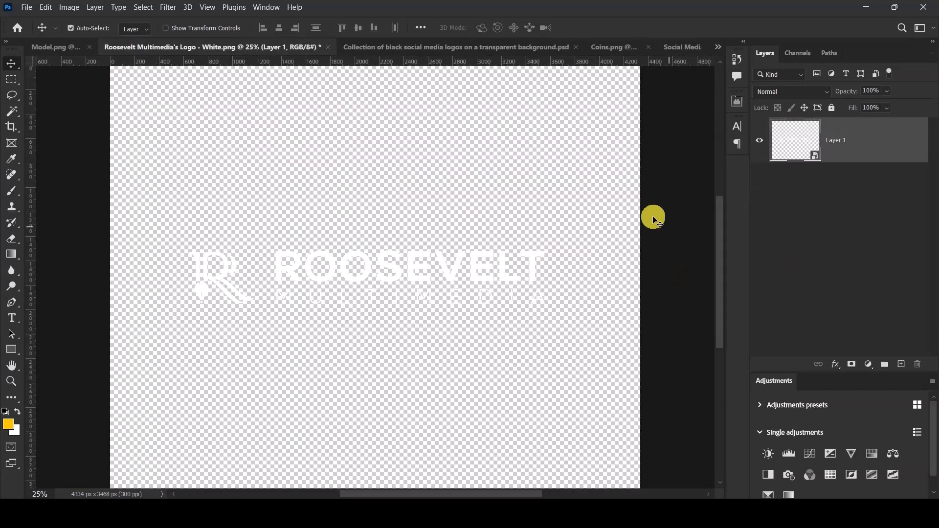
click(682, 48)
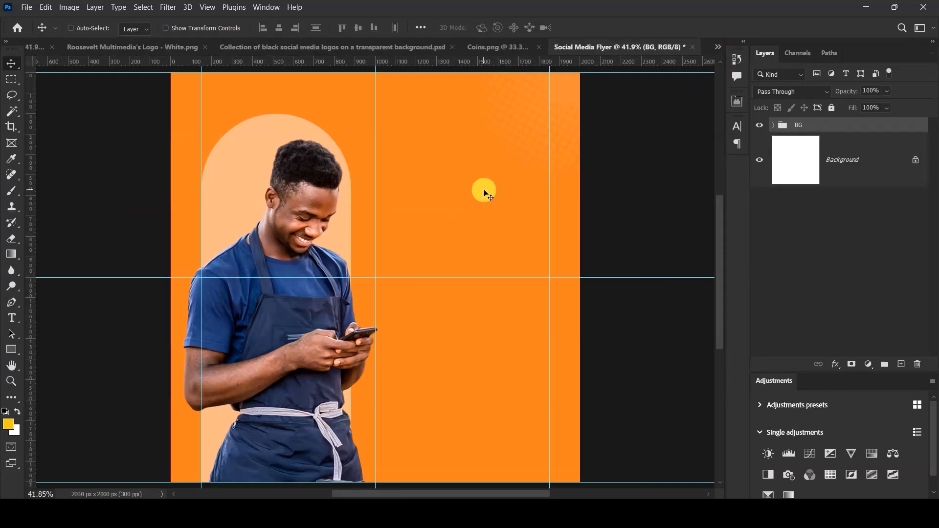
key(ctrl+v)
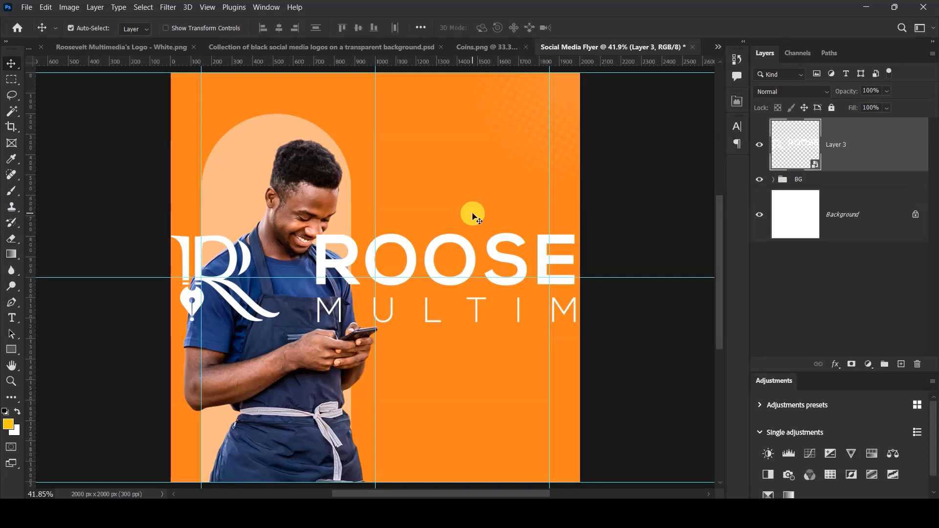
Scale the pasted logo down to about 22% and keep it on the empty orange area beside the model
key(ctrl+t)
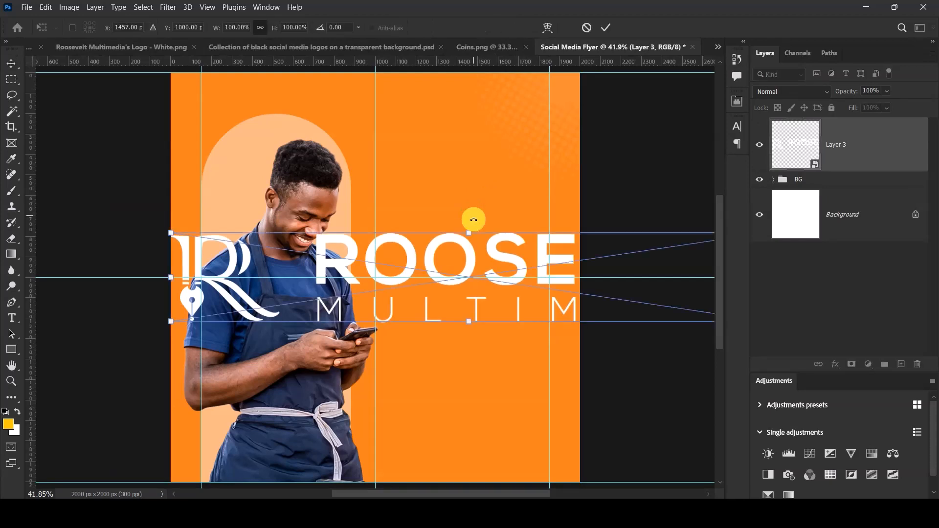
drag(470, 232, 506, 192)
click(607, 27)
scroll(463, 145, up, 3)
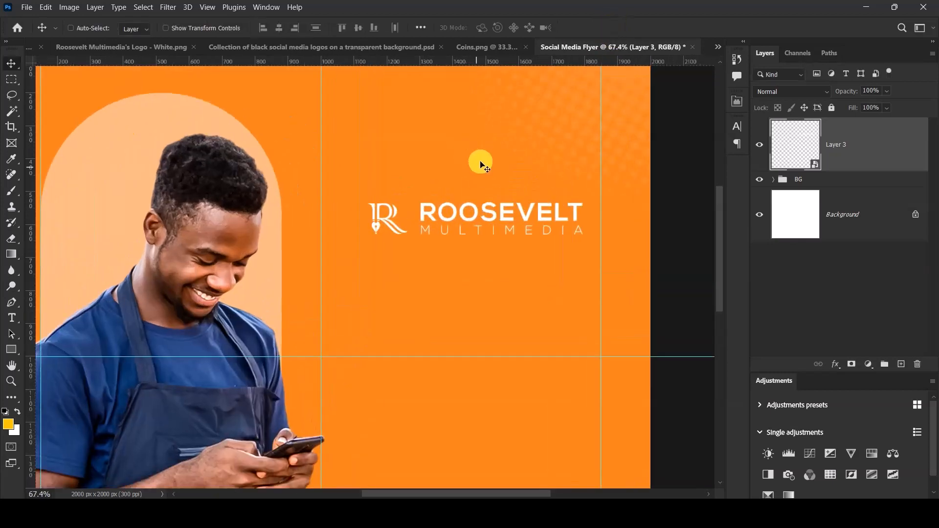
Add a horizontal guide near the top of the model's hair and move the logo straight up to sit just below it
drag(305, 60, 196, 133)
scroll(320, 148, down, 3)
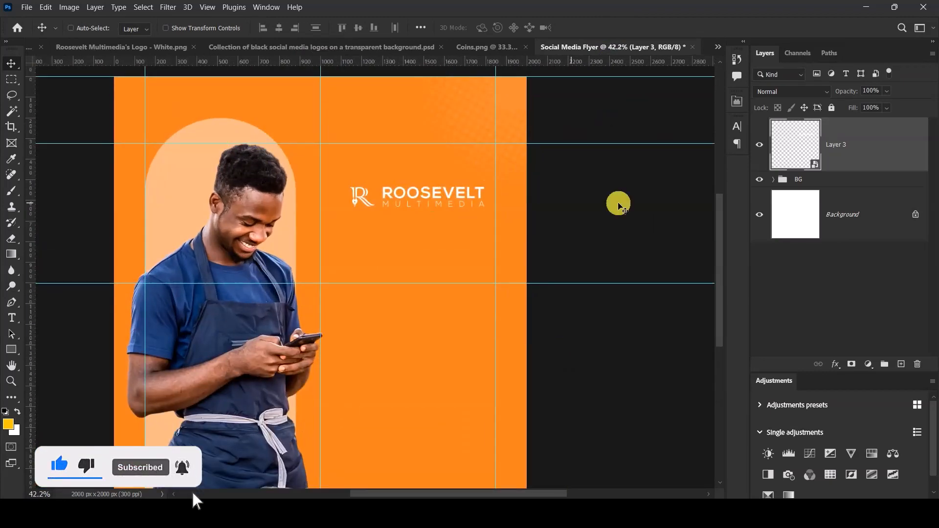
drag(419, 192, 415, 156)
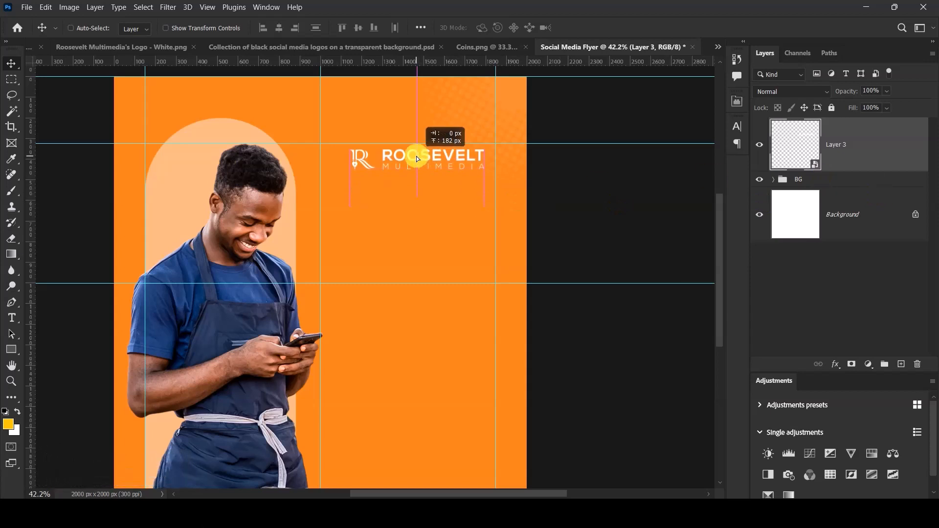
Scale the logo slightly smaller from its bottom-right corner, keeping its top edge on the horizontal guide
scroll(416, 155, up, 5)
key(ctrl+t)
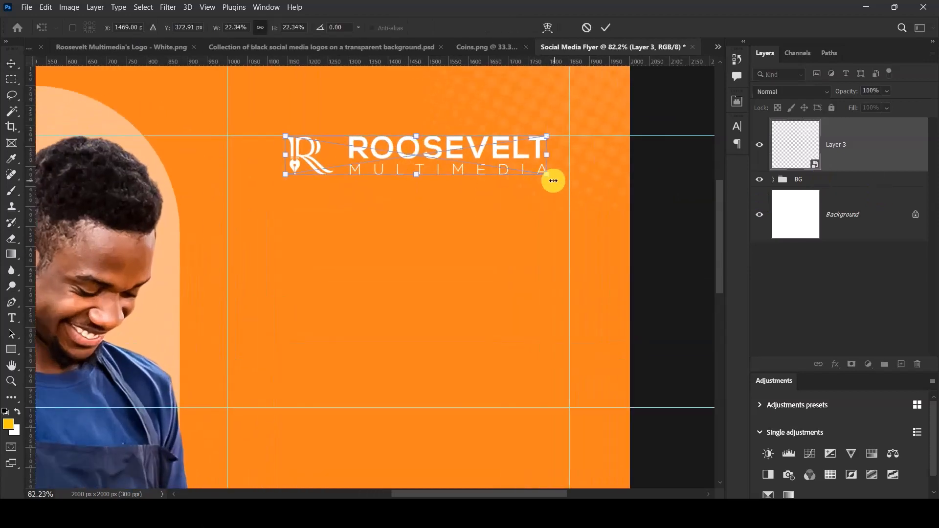
drag(546, 174, 512, 166)
click(607, 28)
scroll(454, 198, down, 5)
scroll(454, 198, up, 1)
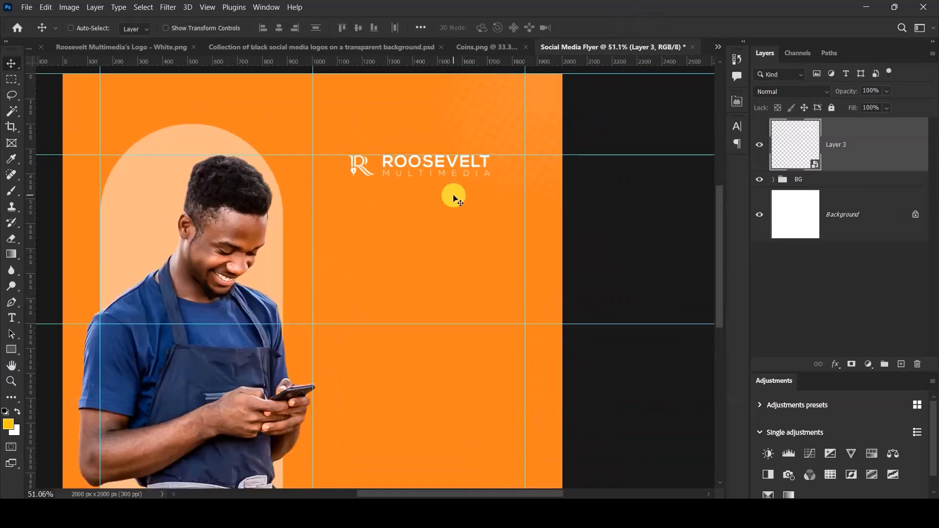
scroll(454, 198, down, 1)
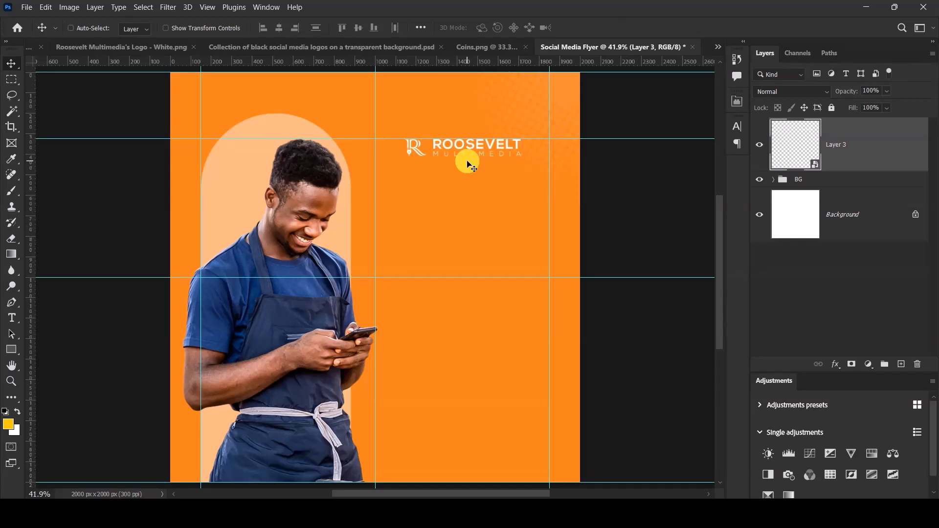
Switch to the Word document "Let your money work for you" and copy the line "Let your money work for you!"
scroll(467, 163, down, 2)
scroll(467, 161, up, 4)
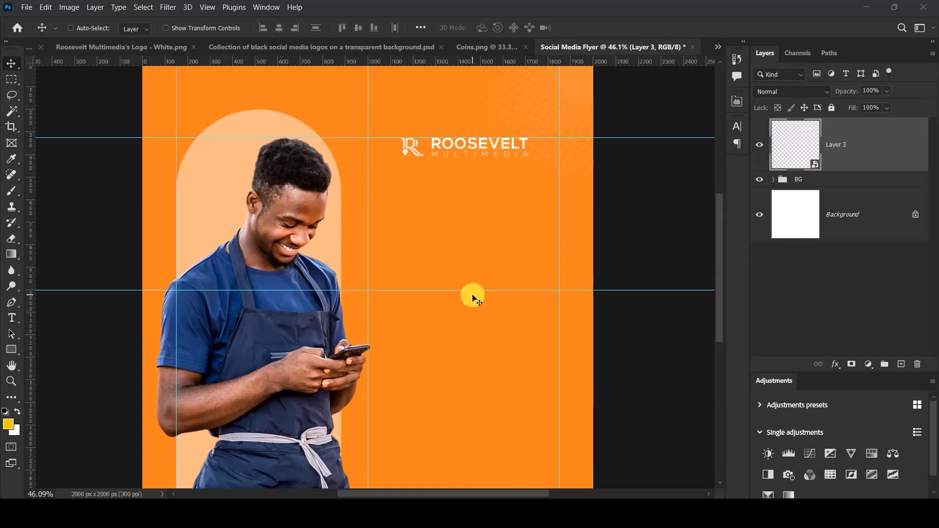
key(alt+Tab)
key(alt+Tab)
key(alt+Tab)
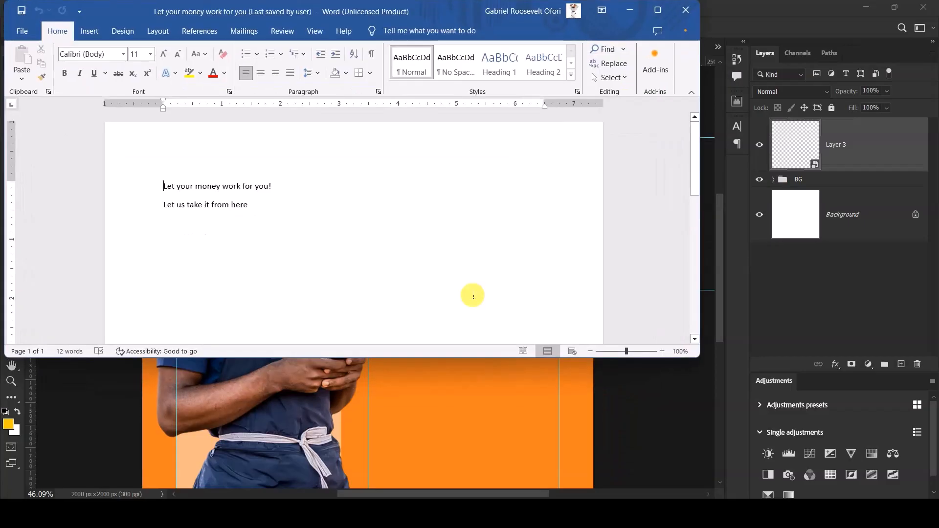
drag(272, 186, 157, 185)
key(ctrl+c)
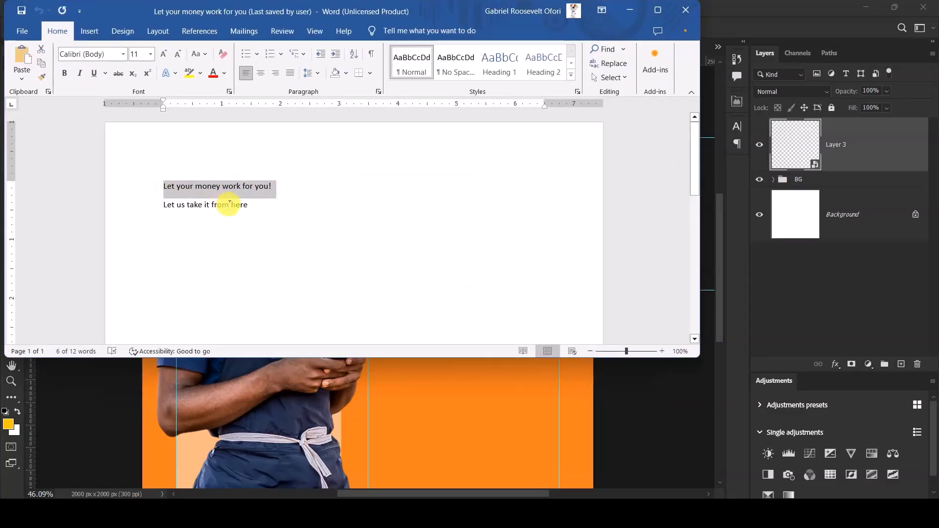
Switch back to the Photoshop flyer, draw a paragraph text box below the logo, replace its placeholder with the copied headline and commit it
click(732, 15)
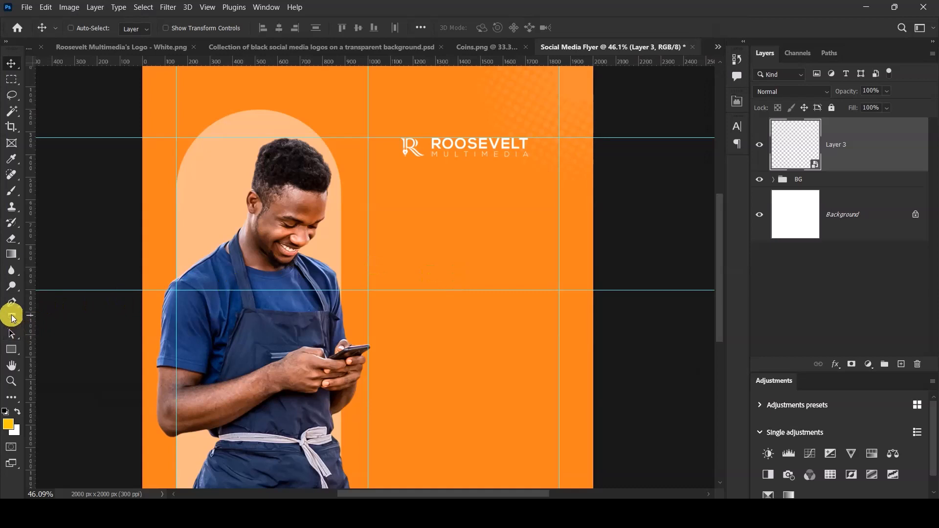
click(12, 318)
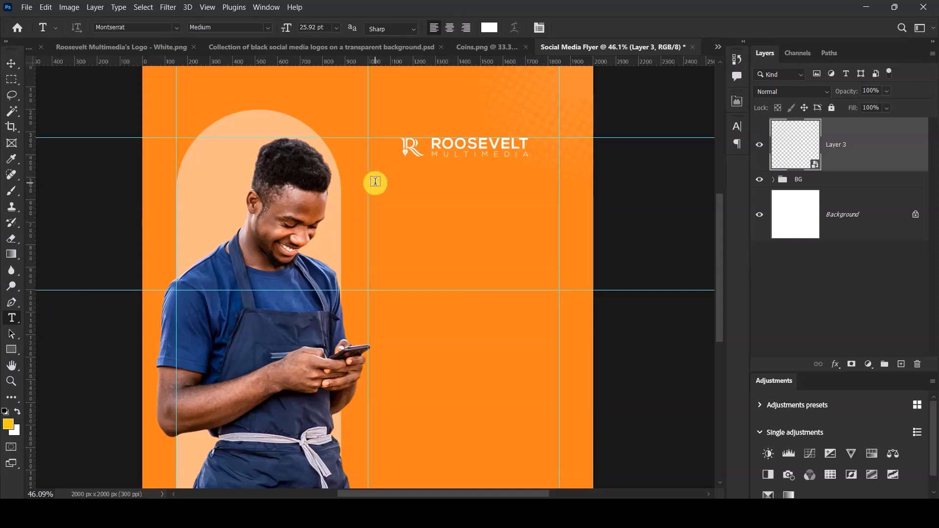
drag(376, 185, 556, 263)
click(554, 264)
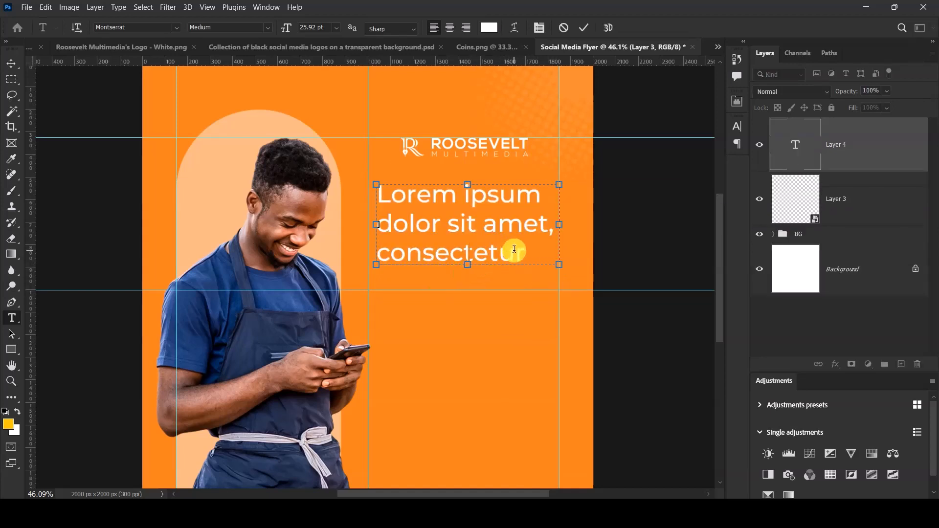
key(ctrl+a)
key(ctrl+v)
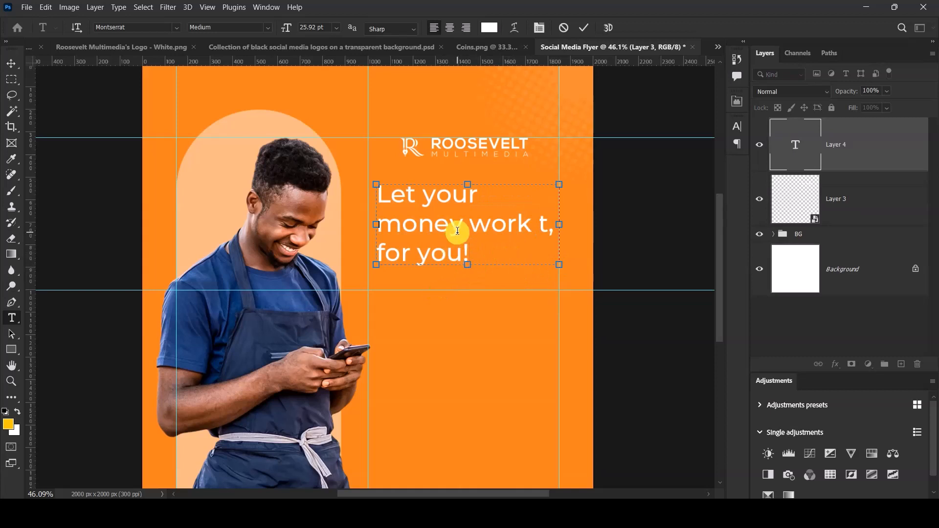
click(584, 28)
click(11, 63)
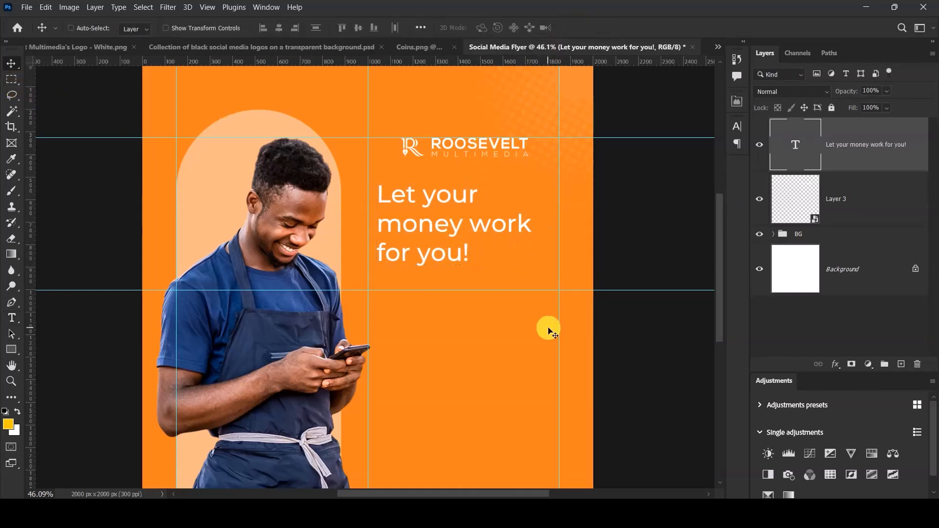
Set the headline "Let your money work for you!" to the Bold font style and a size of 31 pt
scroll(496, 286, up, 2)
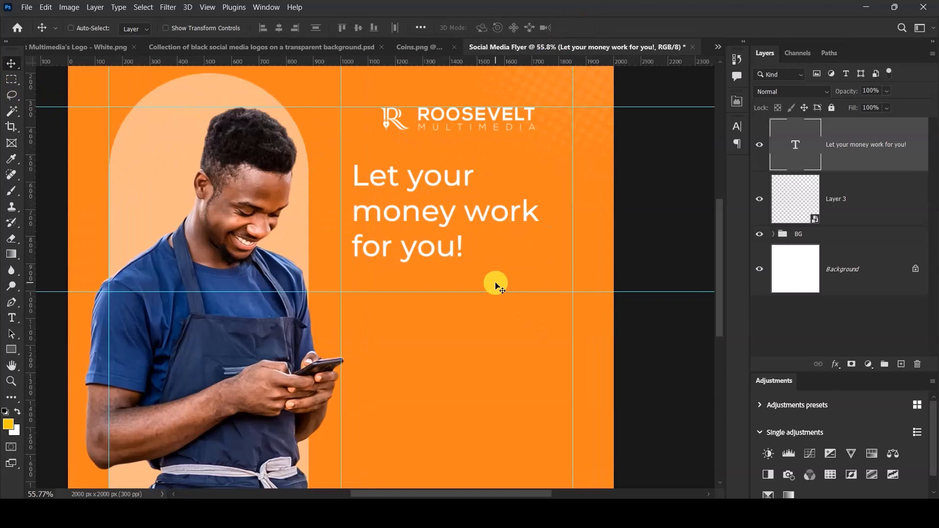
click(736, 126)
drag(406, 496, 426, 494)
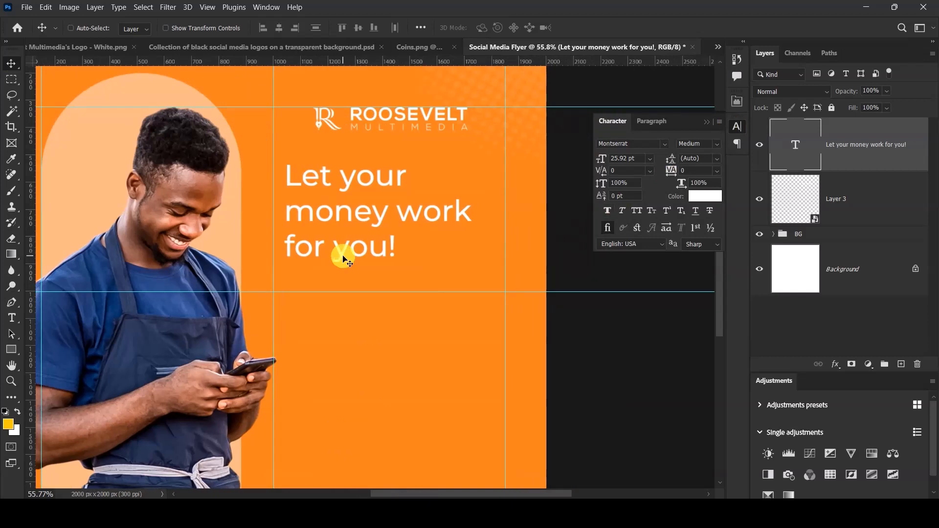
click(717, 143)
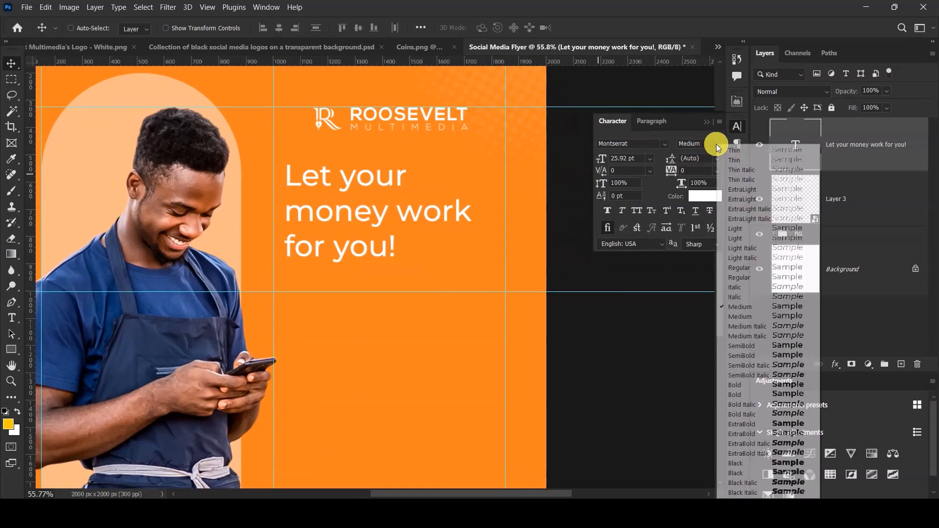
click(747, 386)
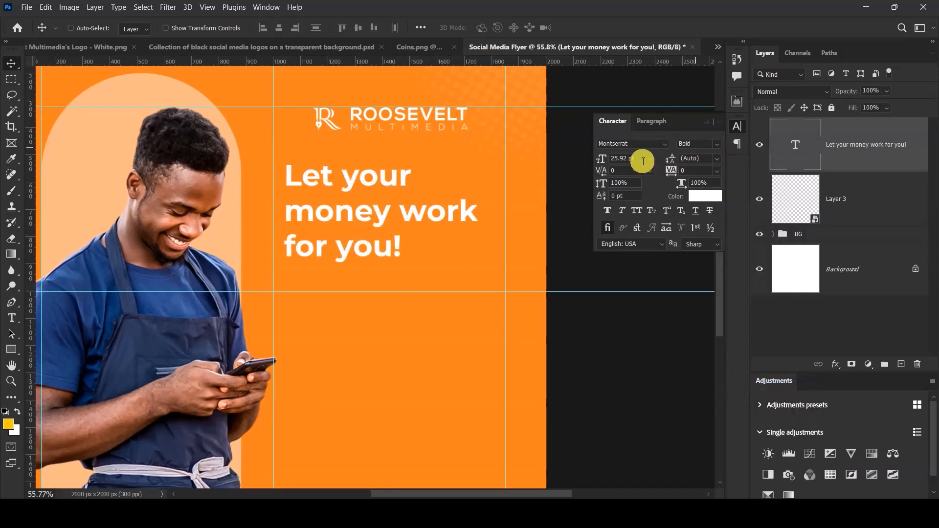
click(617, 158)
text(31)
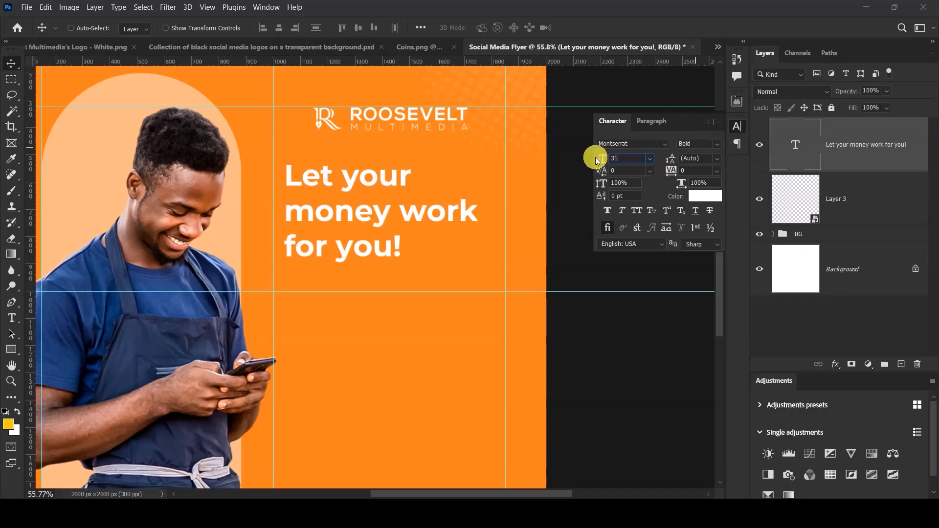
key(Return)
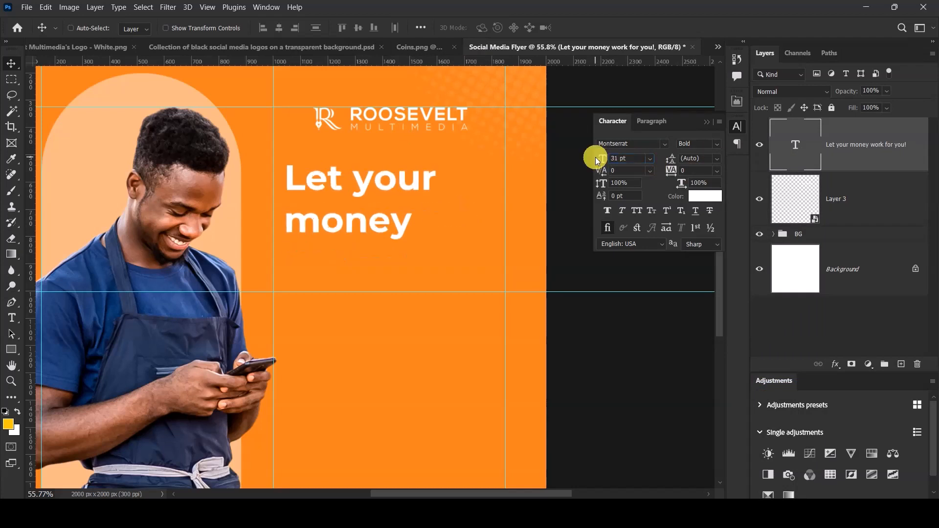
Extend the headline's text box downward to fit all its words, and set the leading to 29 pt and the tracking to -50
double_click(391, 181)
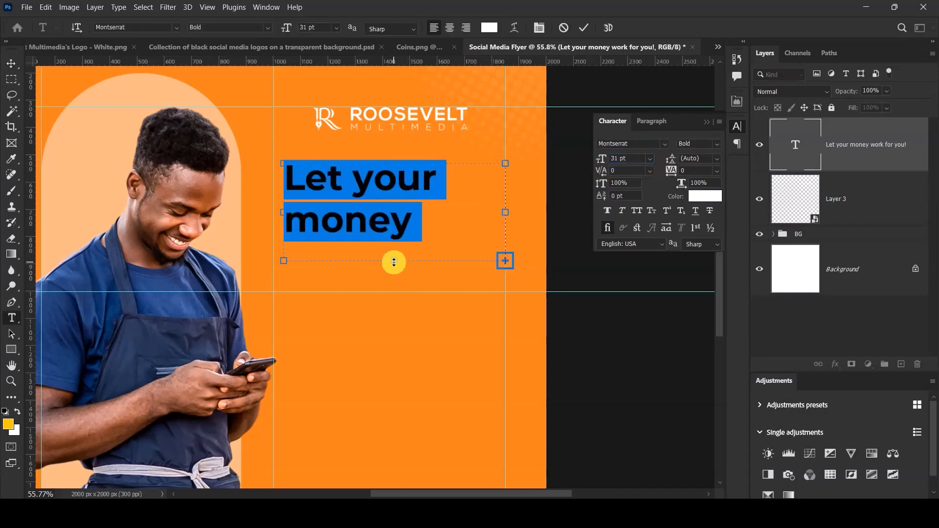
drag(394, 263, 392, 329)
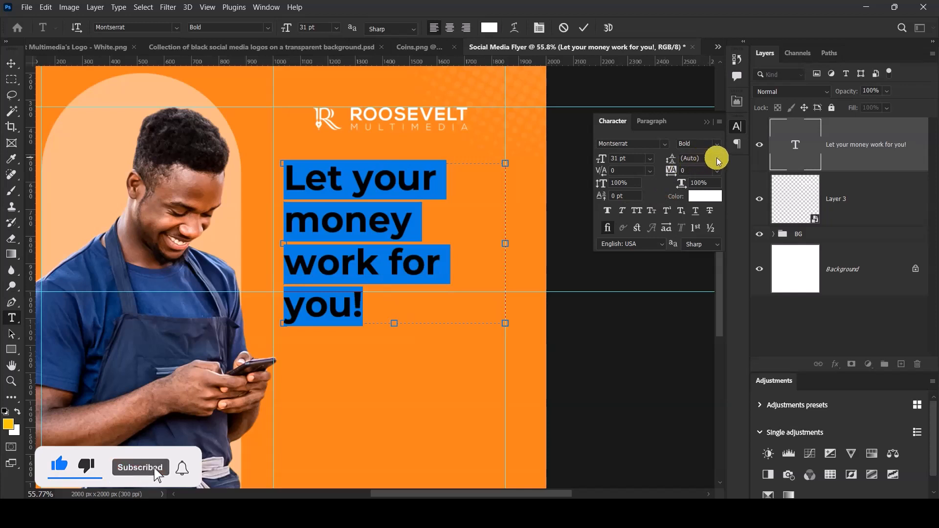
click(708, 158)
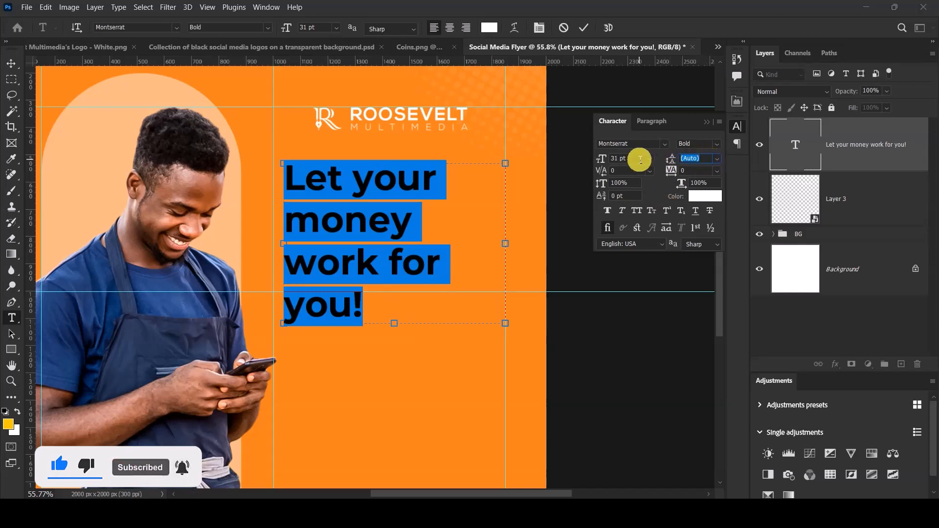
text(2)
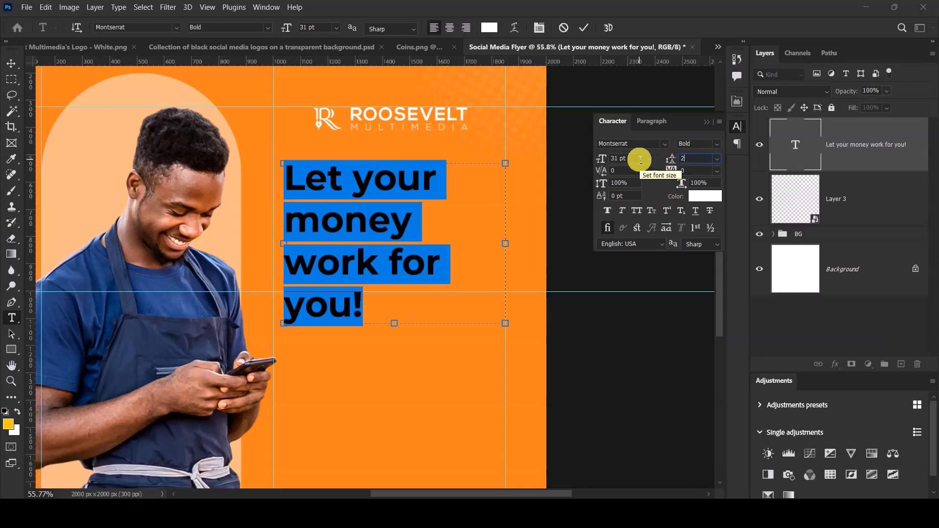
text(9)
key(Return)
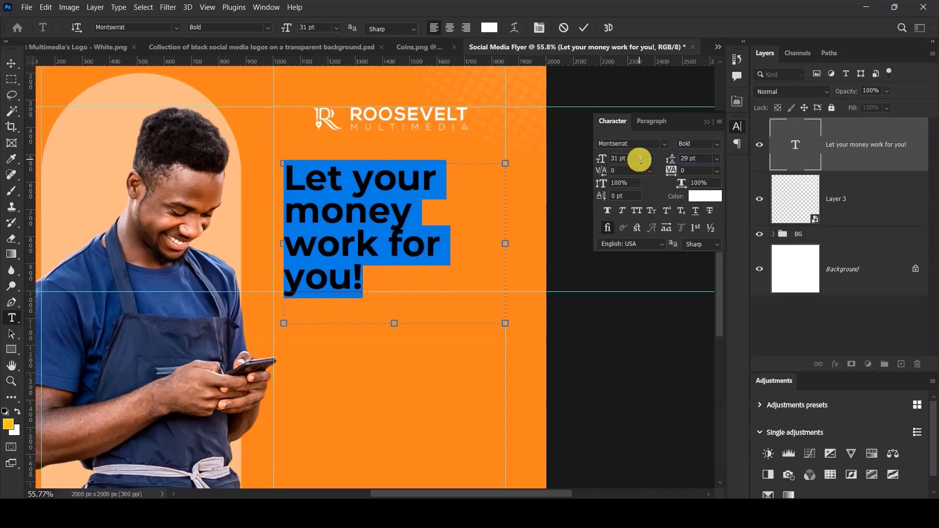
click(716, 171)
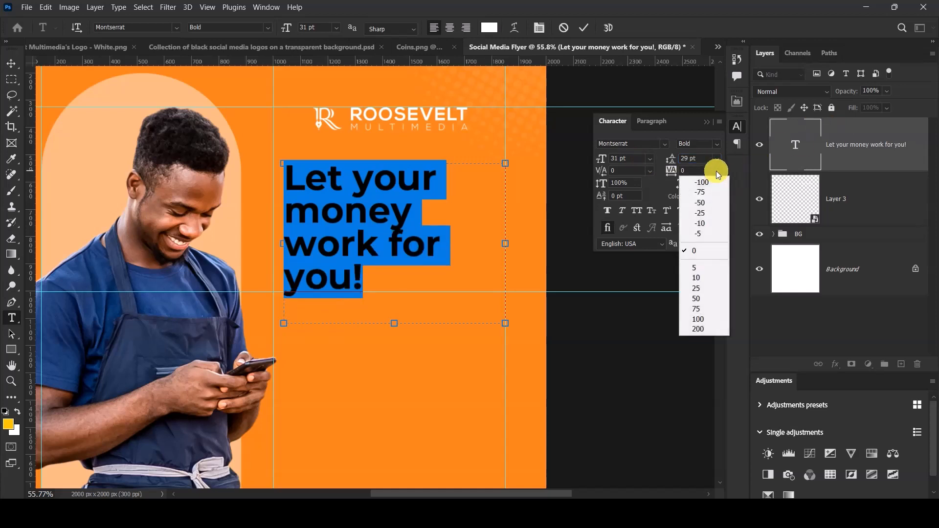
click(705, 203)
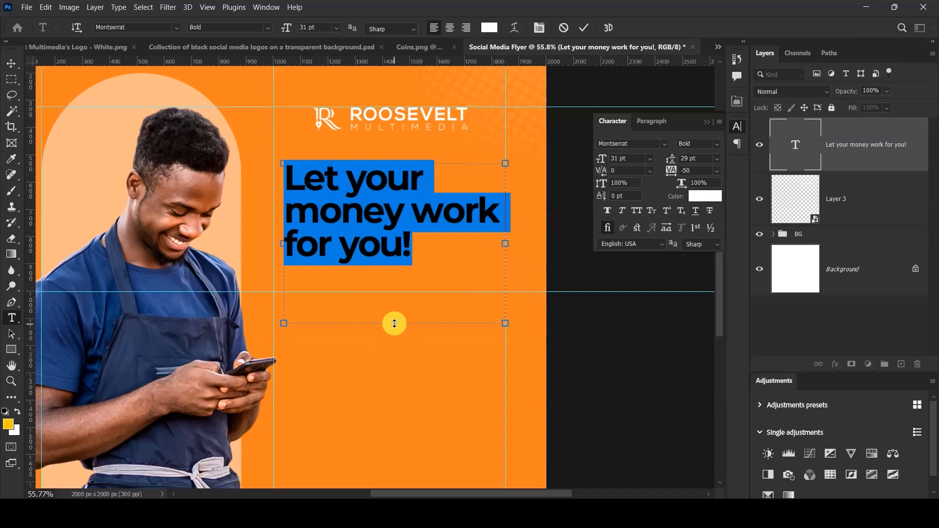
Tighten the text box's bottom and right edges around the three-line headline and commit the text edit
drag(394, 323, 383, 264)
scroll(479, 196, up, 5)
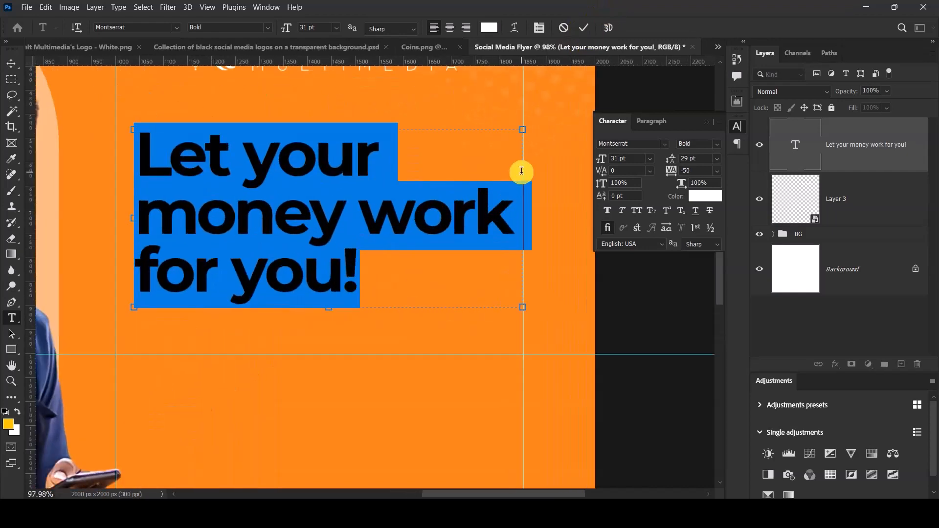
drag(522, 212, 516, 209)
click(583, 27)
key(v)
key(ctrl+0)
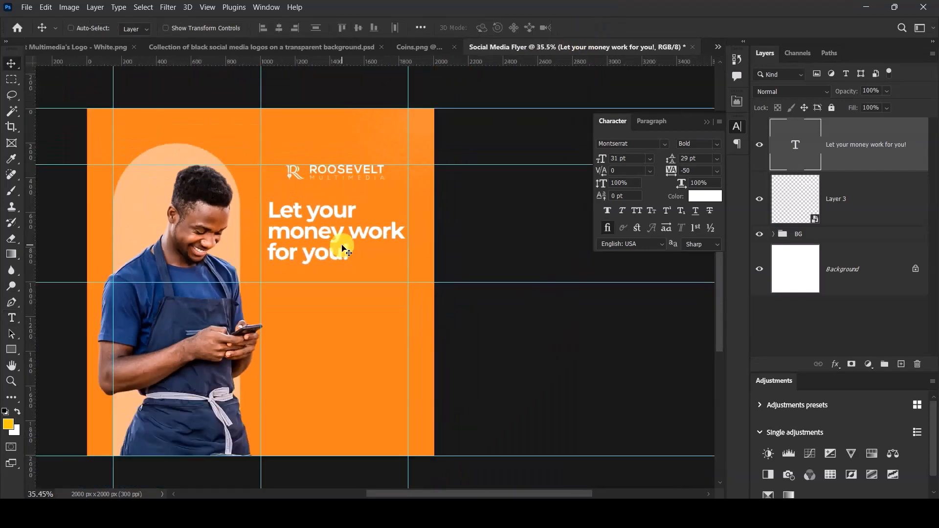
Move the headline left until its letters line up with the vertical guide at the flyer's centre
scroll(343, 250, up, 5)
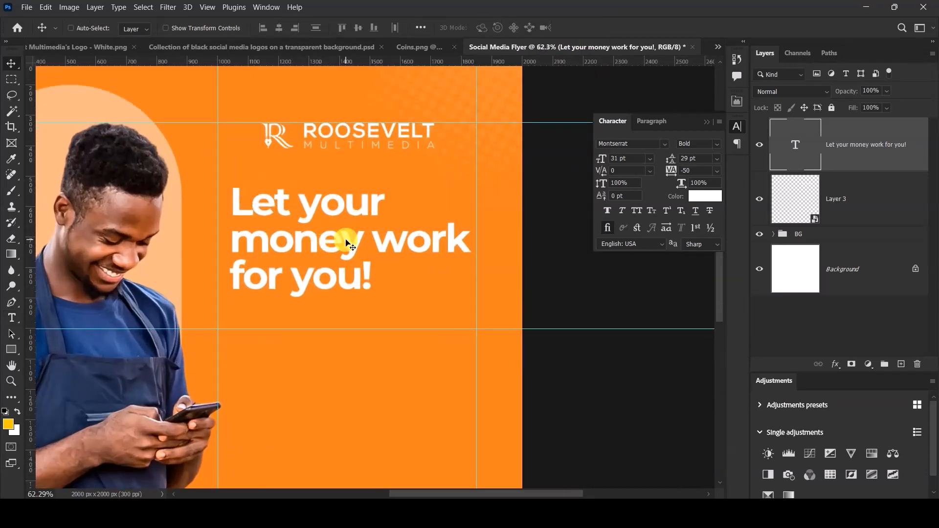
drag(341, 244, 330, 241)
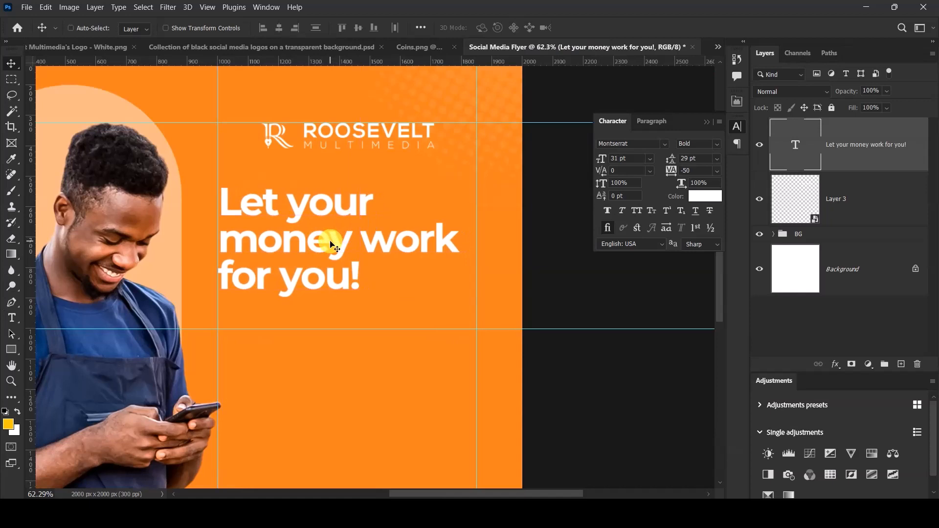
key(Left)
key(Left)
key(Left)
key(Left)
key(Left)
key(Left)
key(Left)
key(Left)
key(Left)
key(Left)
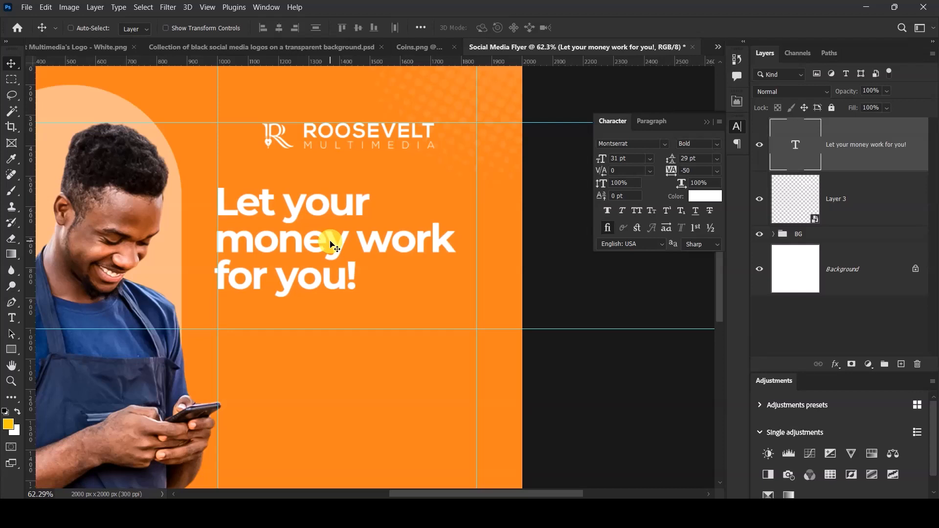
scroll(330, 244, down, 5)
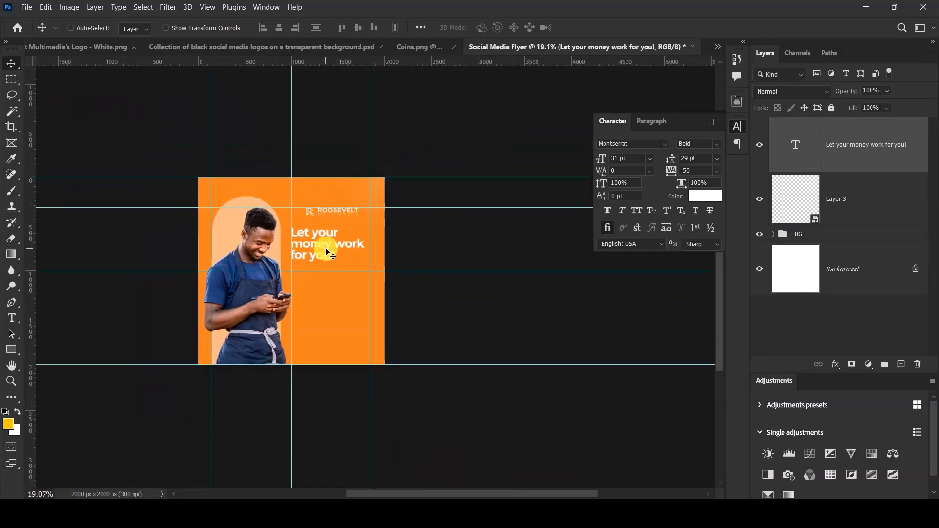
scroll(314, 256, up, 3)
scroll(318, 256, down, 2)
scroll(318, 257, up, 3)
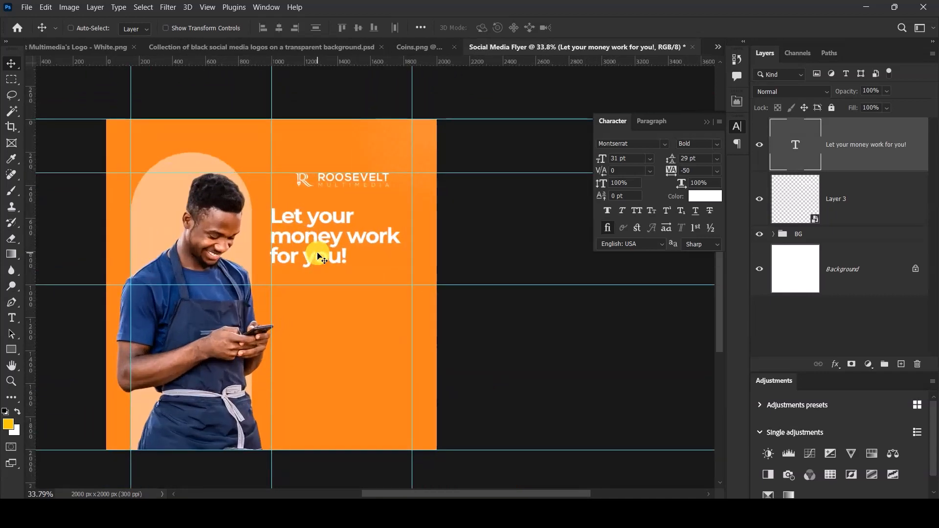
scroll(304, 252, down, 2)
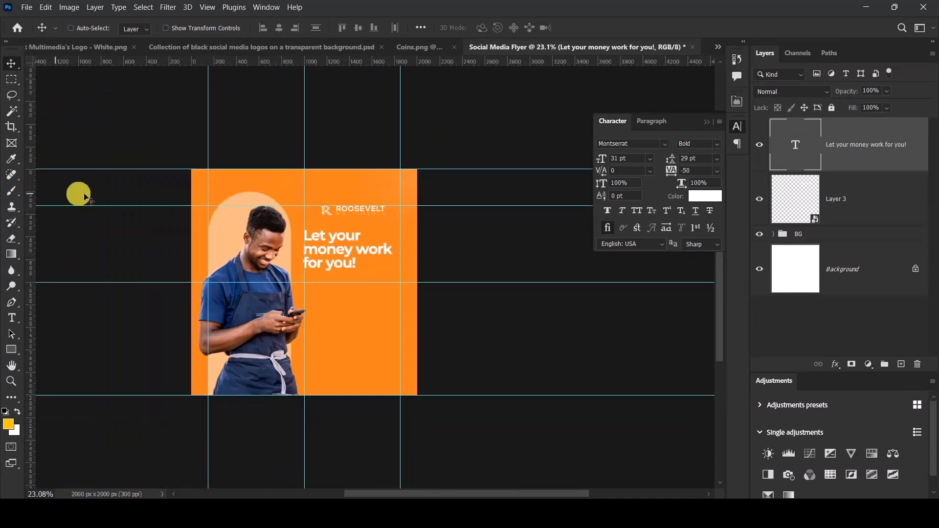
scroll(290, 205, up, 3)
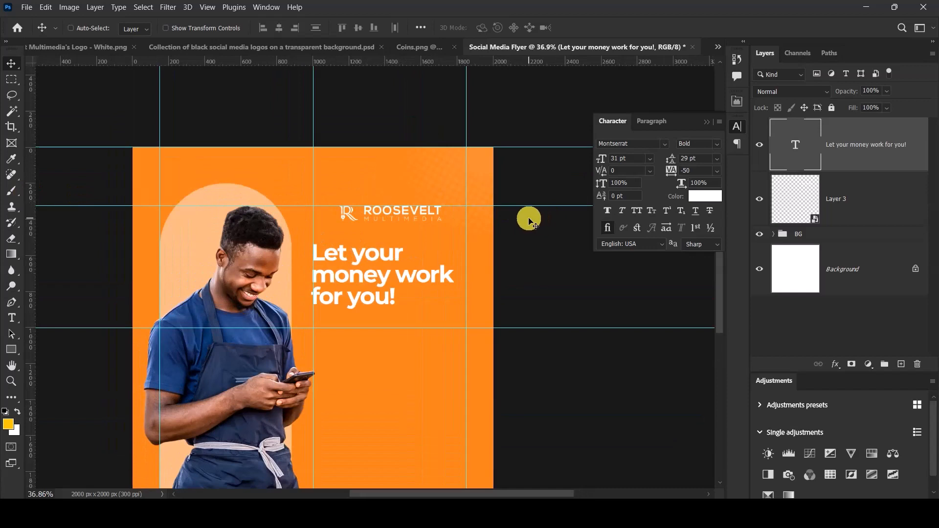
Expand the BG group and scale the model layer and Rectangle 1 arch together to about 102.83%, keeping their bottom-left corner fixed
click(773, 234)
scroll(313, 235, down, 2)
scroll(275, 272, up, 1)
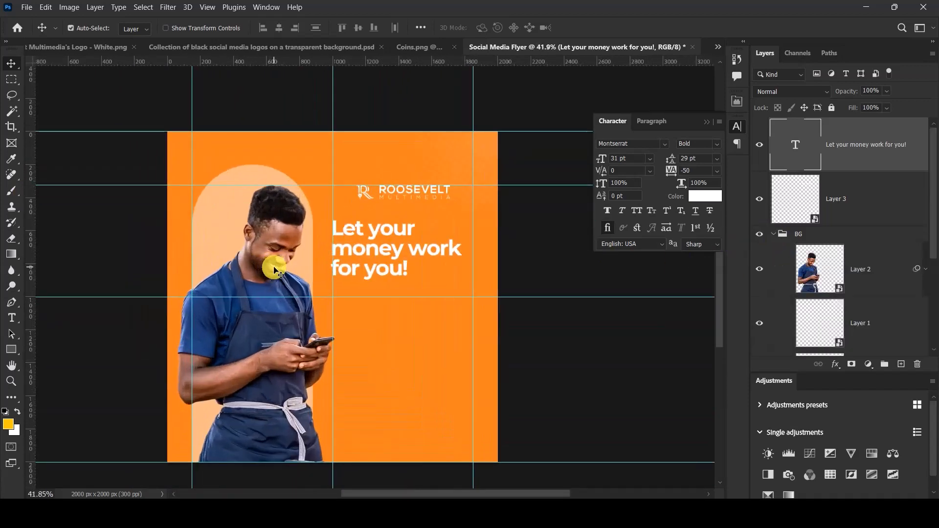
scroll(275, 272, up, 1)
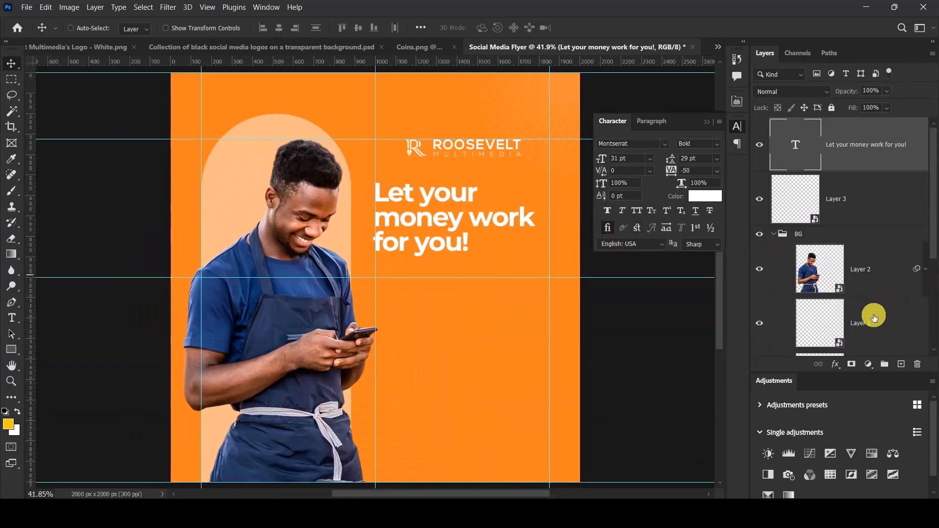
scroll(875, 318, down, 3)
scroll(874, 215, up, 2)
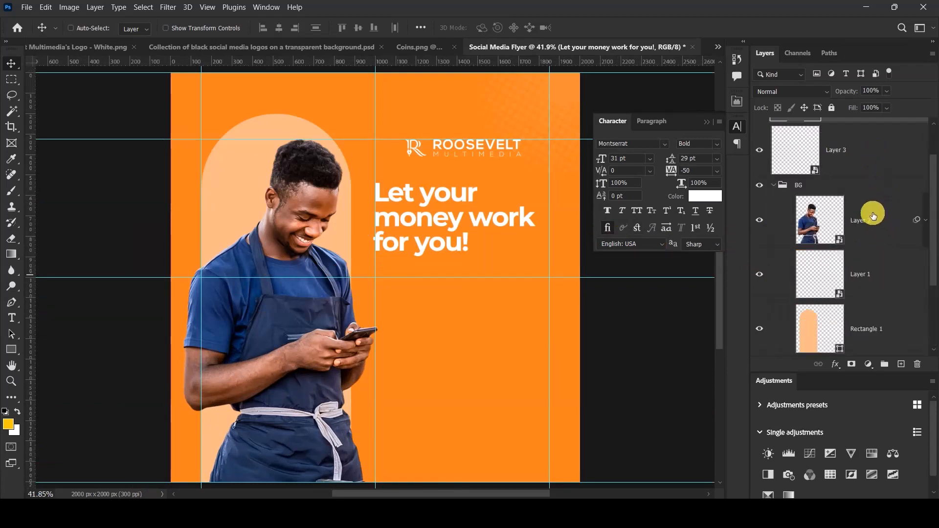
click(873, 215)
ctrl+click(883, 329)
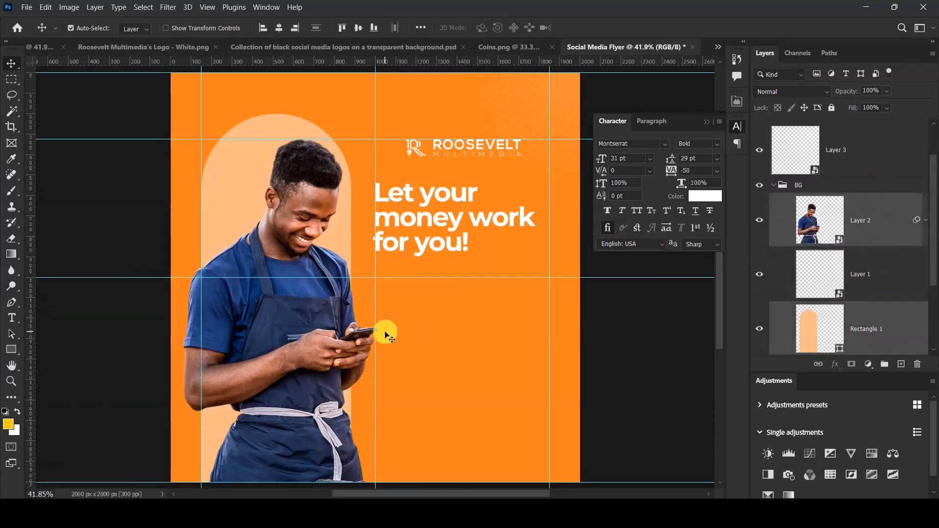
key(ctrl+t)
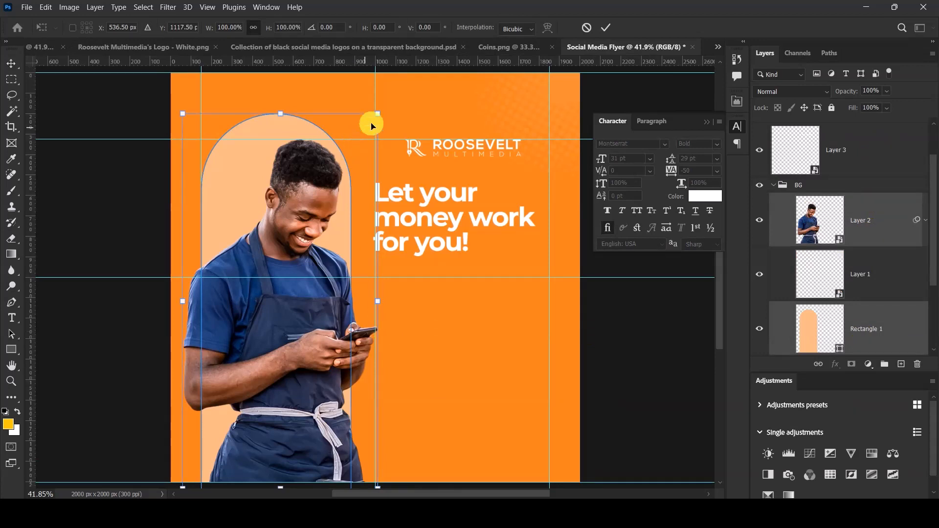
mouse_move(377, 110)
mouse_down()
mouse_move(396, 104)
mouse_move(386, 102)
mouse_up()
click(605, 27)
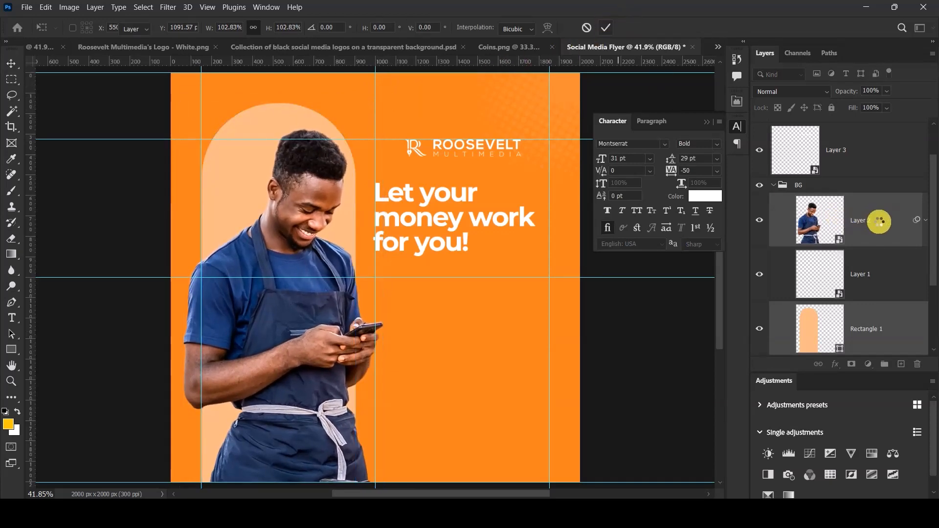
Scale the model on Layer 2 to 87.56% from its bottom-left corner and nudge it about 14 px left
click(876, 224)
key(ctrl+t)
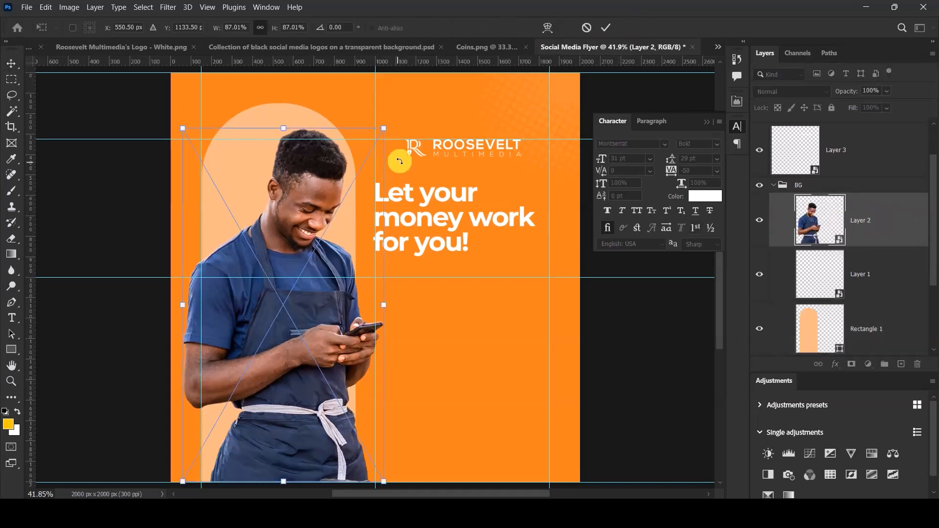
drag(383, 122, 386, 123)
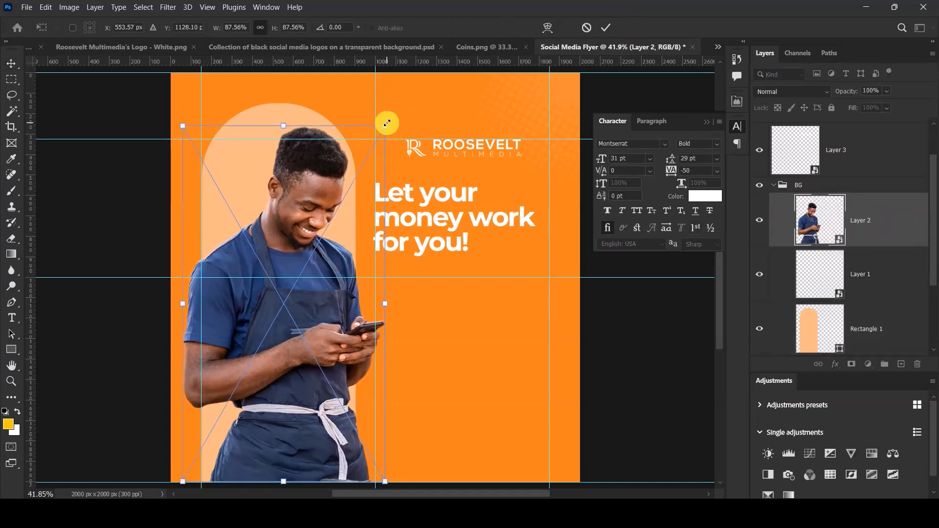
key(Left)
key(Left)
key(Left)
key(Left)
key(Left)
key(Left)
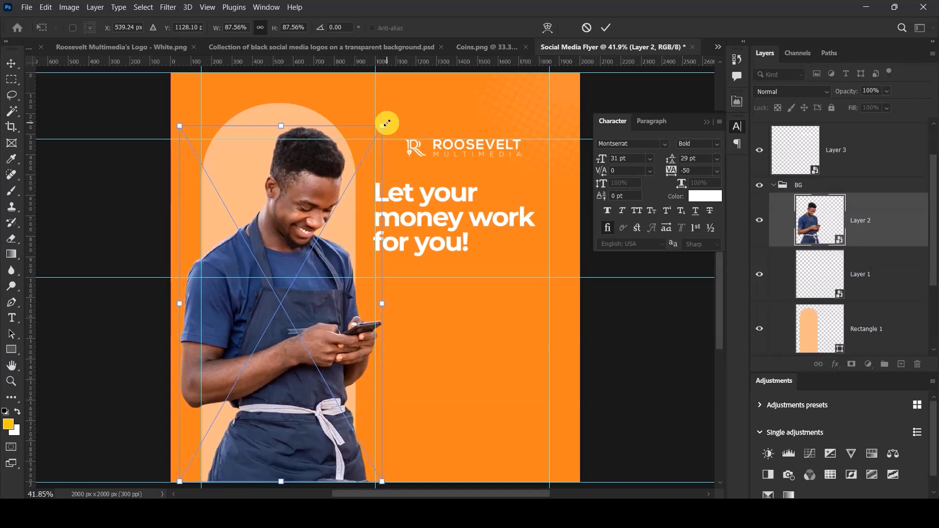
click(606, 26)
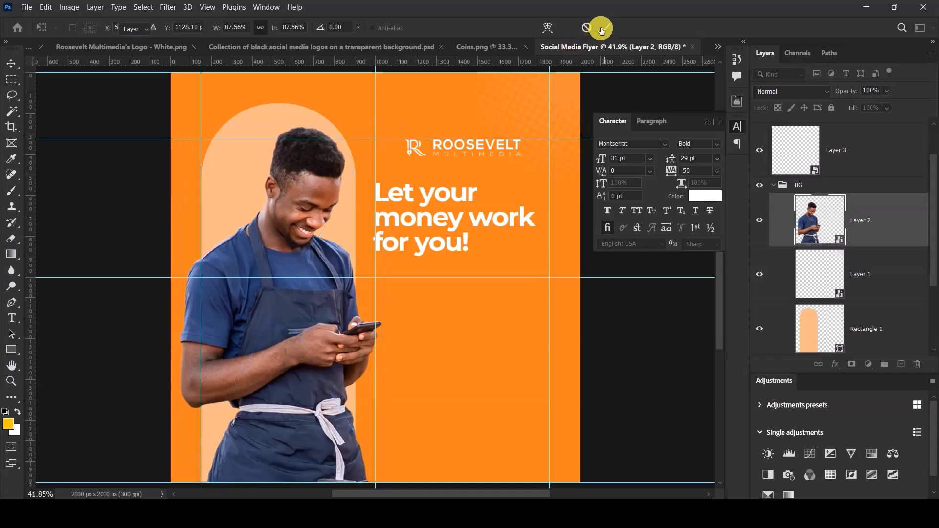
Raise the upper horizontal guide level with the top of the model's hair and move the Layer 3 logo straight up to it
scroll(476, 139, up, 3)
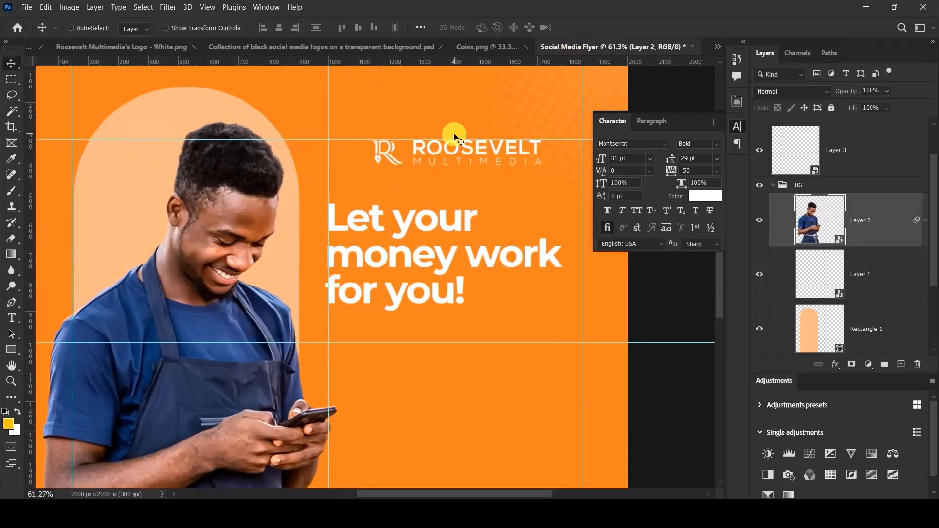
drag(449, 138, 388, 120)
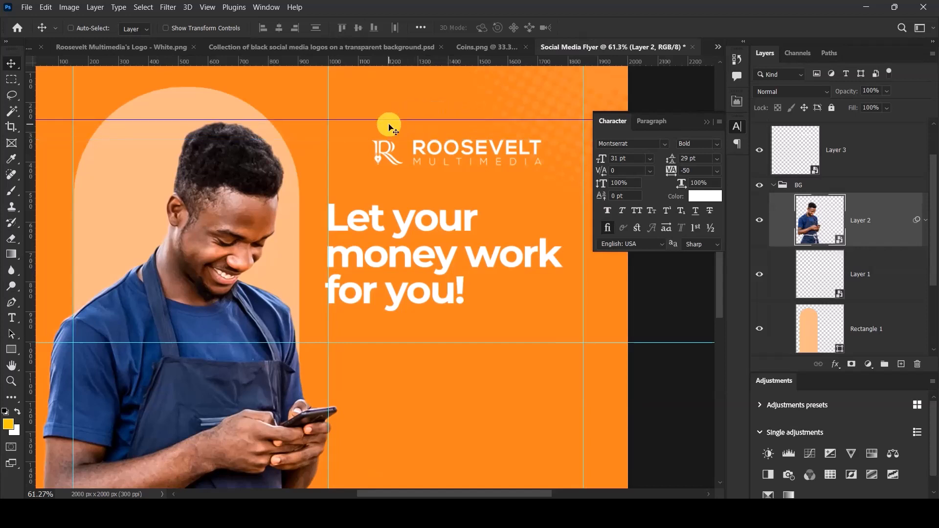
scroll(430, 130, up, 2)
click(835, 158)
scroll(835, 158, up, 2)
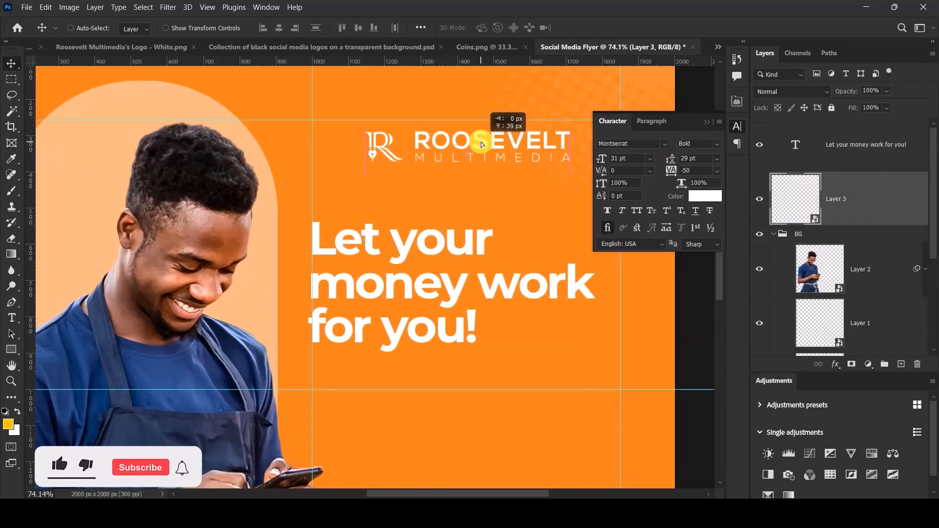
scroll(471, 200, down, 8)
scroll(470, 201, up, 3)
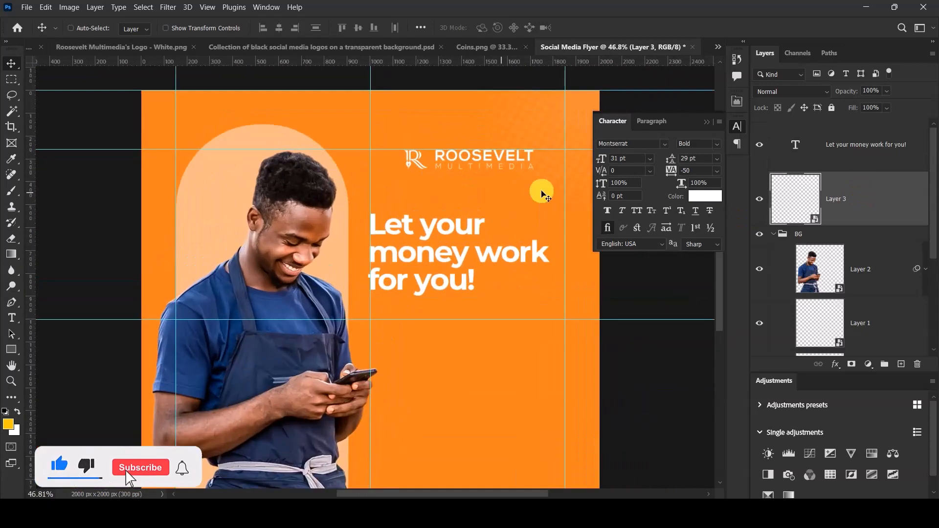
Move Layer 3 above the headline layer and put it in a collapsed group named Logo
drag(865, 189, 857, 131)
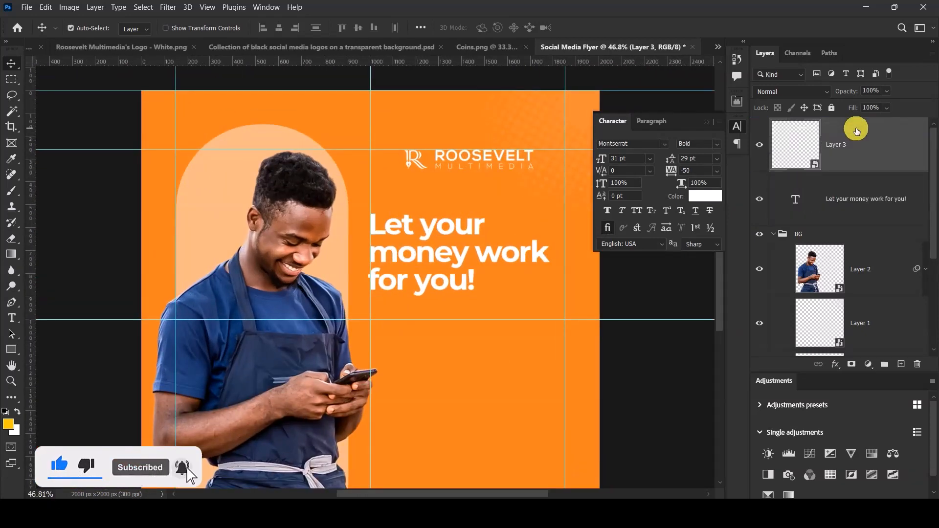
key(ctrl+g)
double_click(807, 125)
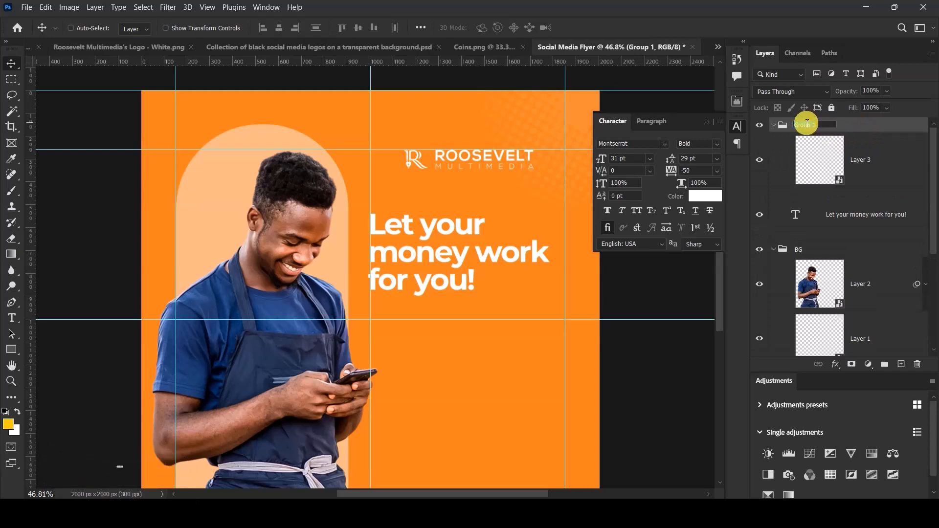
text(Logo)
key(Return)
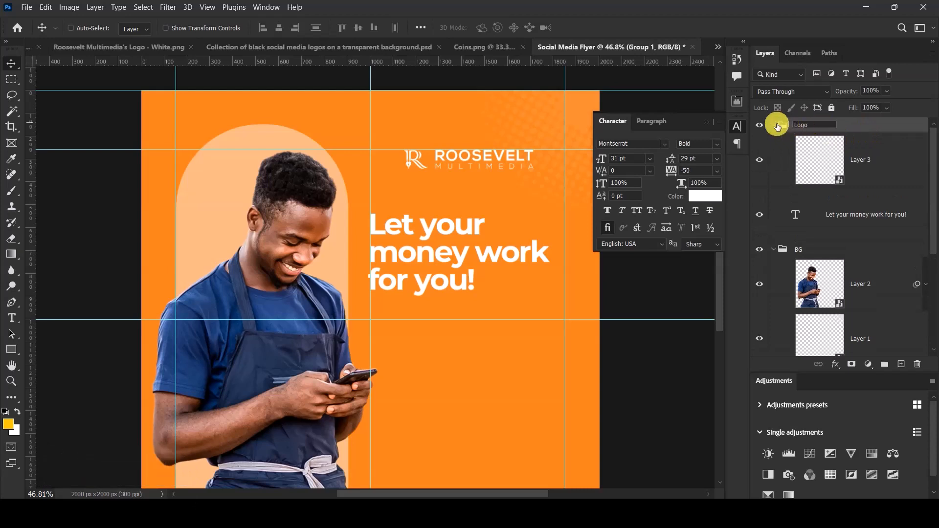
click(773, 125)
Select the headline text layer and nudge it slightly up towards the logo
click(843, 152)
scroll(408, 245, down, 2)
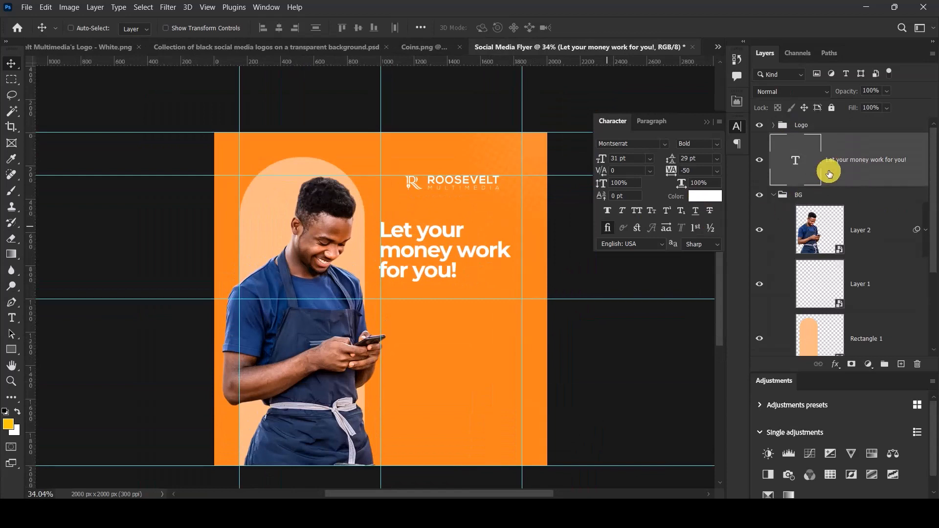
key(Up)
key(Up)
key(Up)
key(Up)
key(Up)
key(Up)
key(Up)
key(Up)
key(Up)
key(Up)
key(Up)
key(Up)
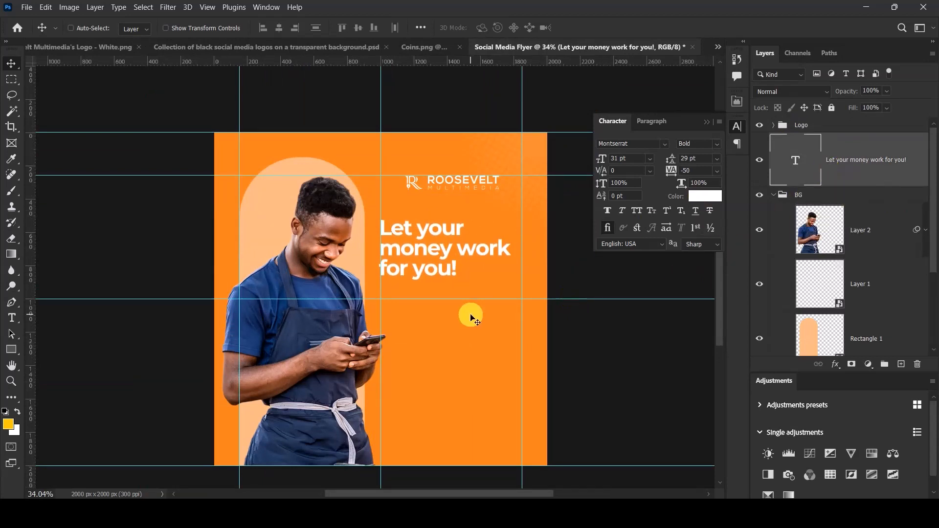
Scale the headline proportionally to 109.18% from its top-left corner so its widest line reaches the flyer's right margin guide
key(ctrl+t)
scroll(494, 259, up, 3)
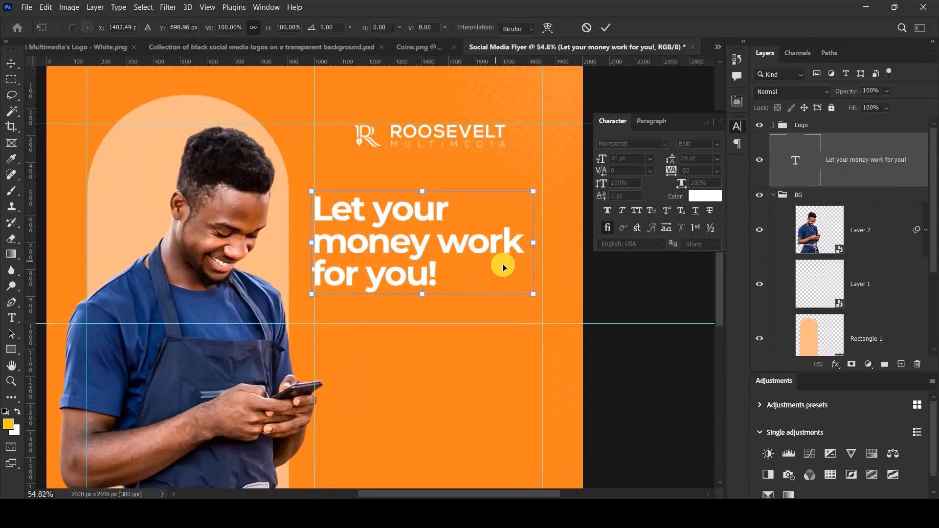
drag(534, 291, 556, 297)
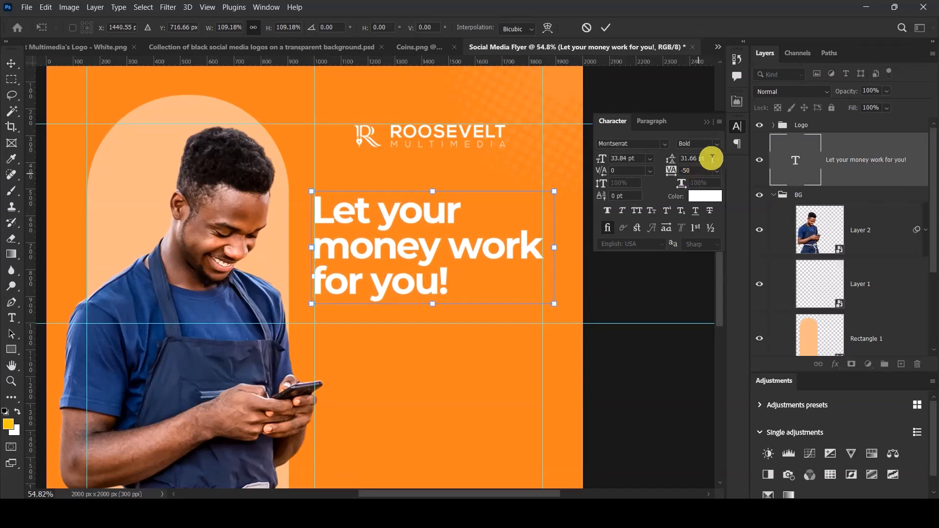
click(605, 27)
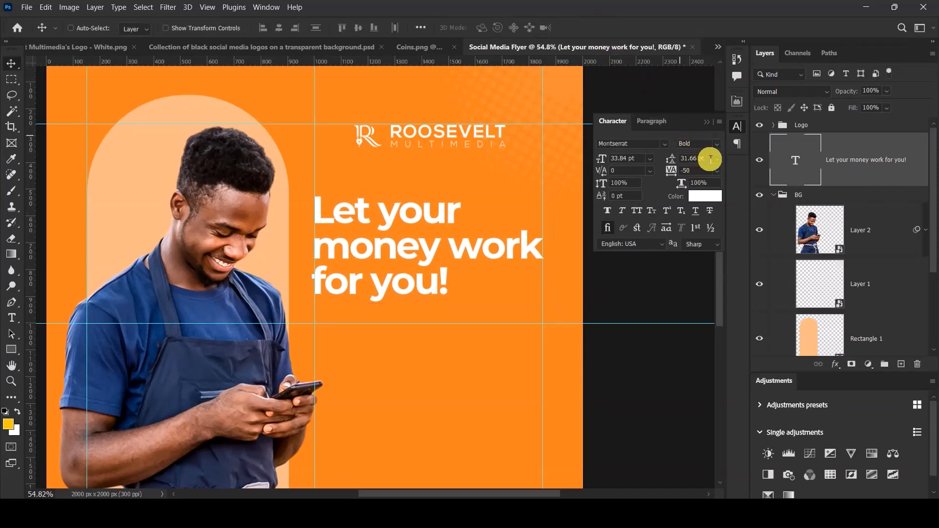
Set the headline's leading to 29 pt and nudge the text slightly up
click(710, 158)
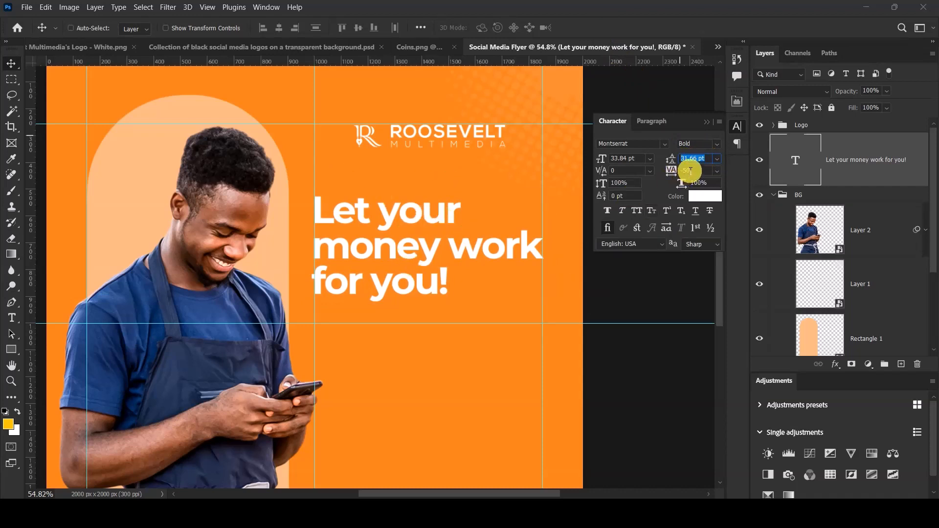
text(29)
click(691, 171)
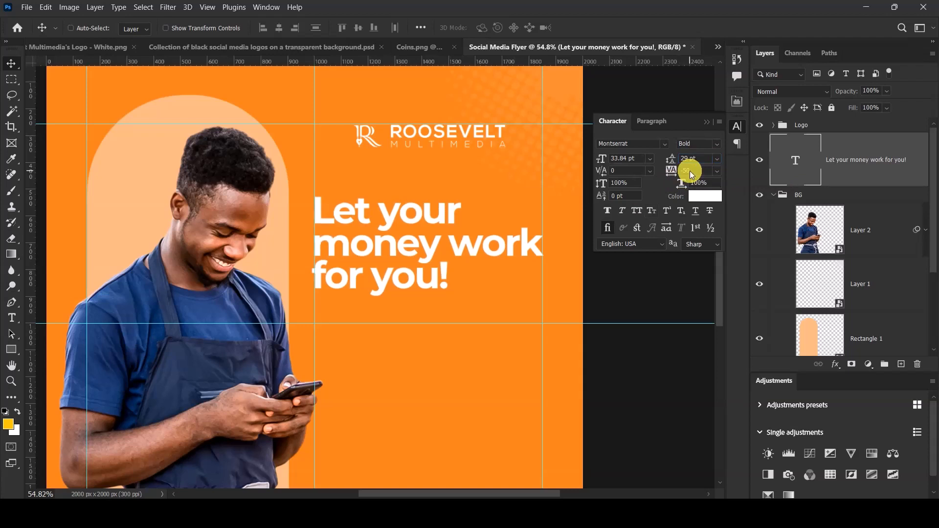
scroll(388, 220, down, 3)
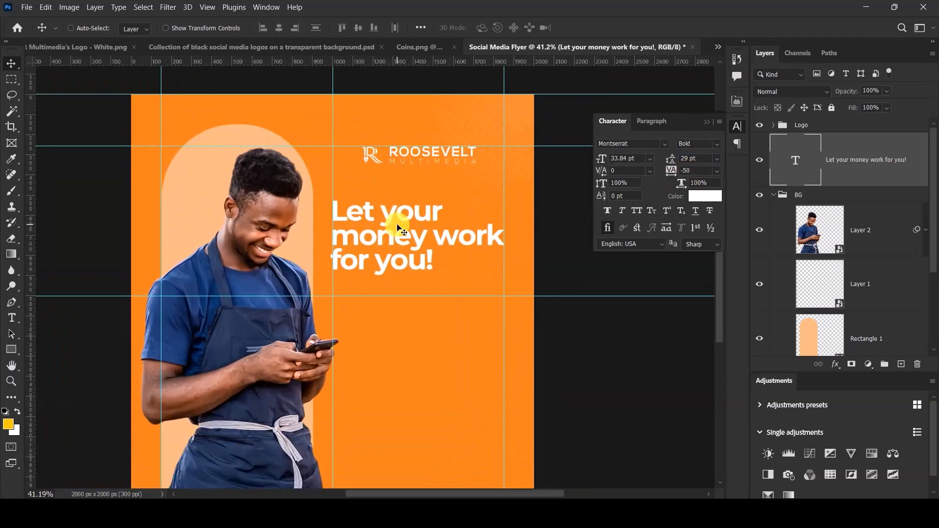
key(Up)
key(Up)
key(Up)
key(Up)
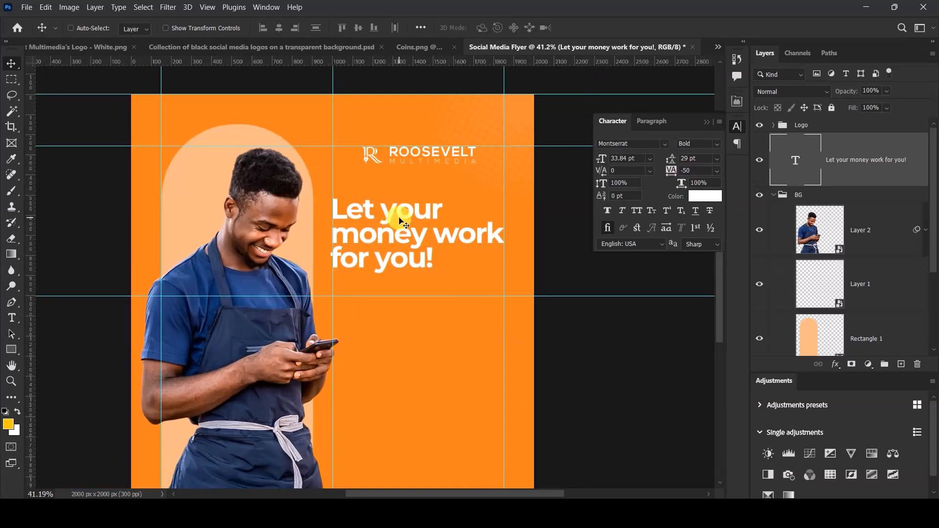
Switch to Word, copy the line "Let us take it from here", and return to the flyer in Photoshop
key(alt+Tab)
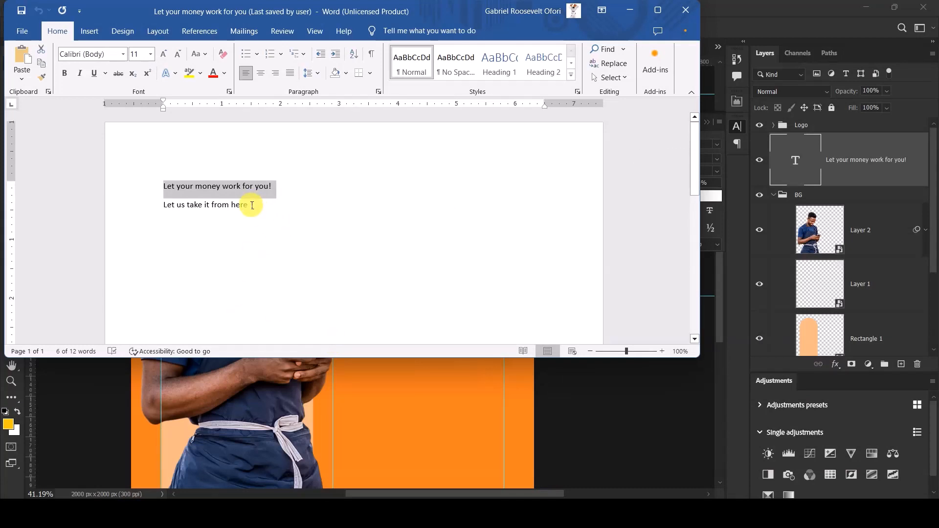
drag(252, 205, 162, 204)
key(ctrl+c)
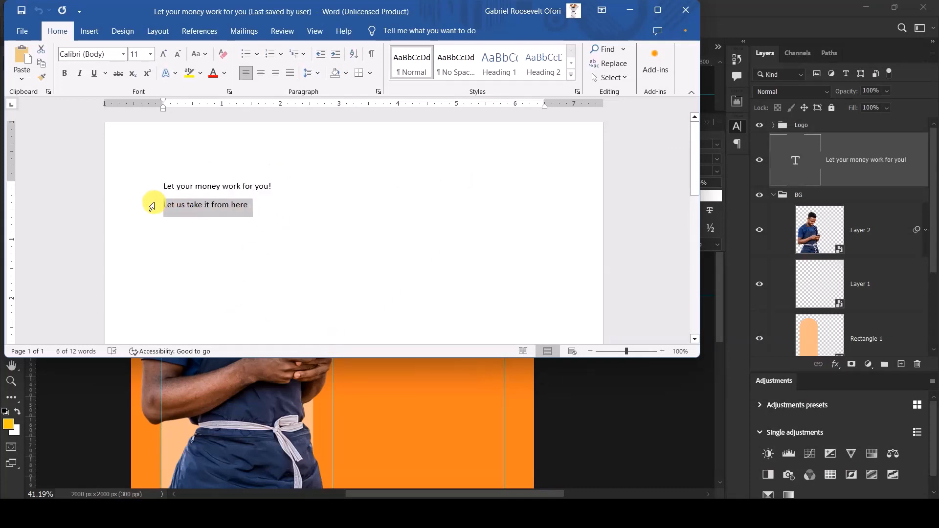
click(781, 7)
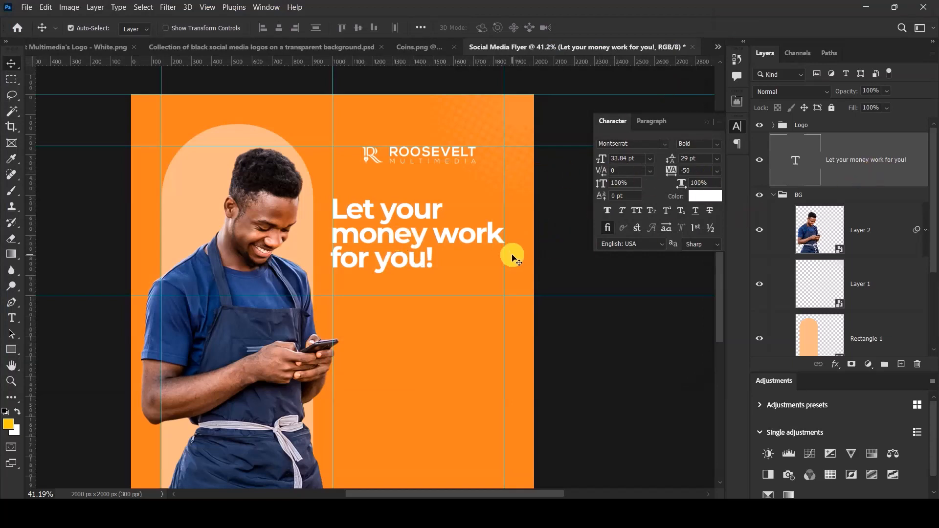
Duplicate the headline layer and move the lower of the two layers straight down below the headline
key(ctrl+j)
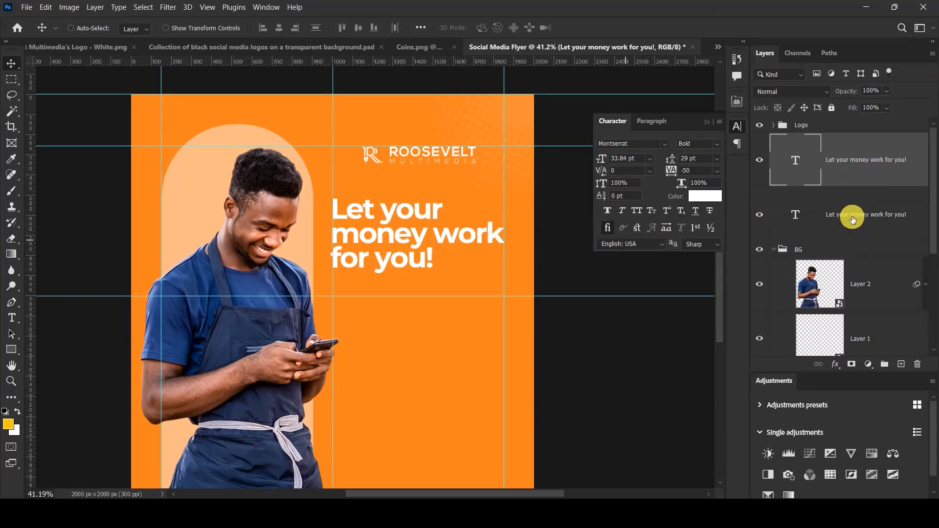
click(853, 218)
drag(407, 214, 413, 308)
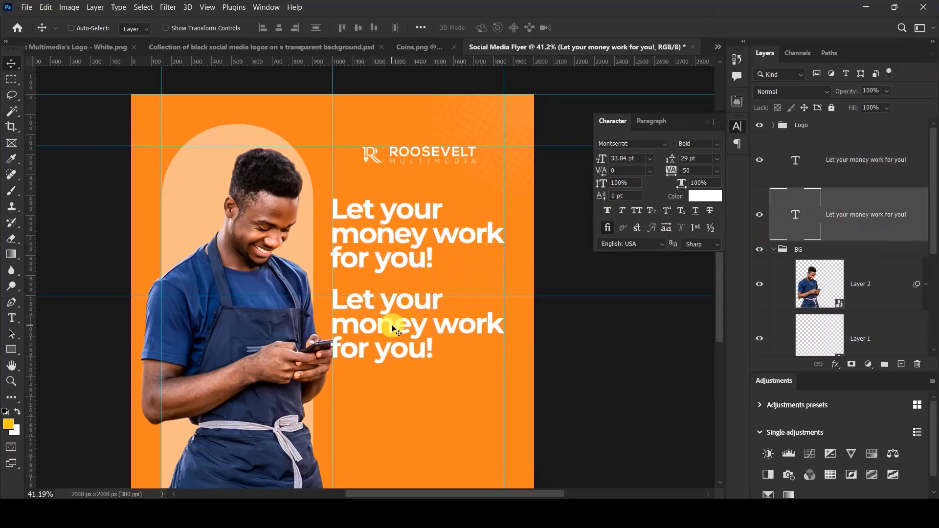
Replace the lower text block's wording with the copied line "Let us take it from here" and commit the edit
double_click(394, 329)
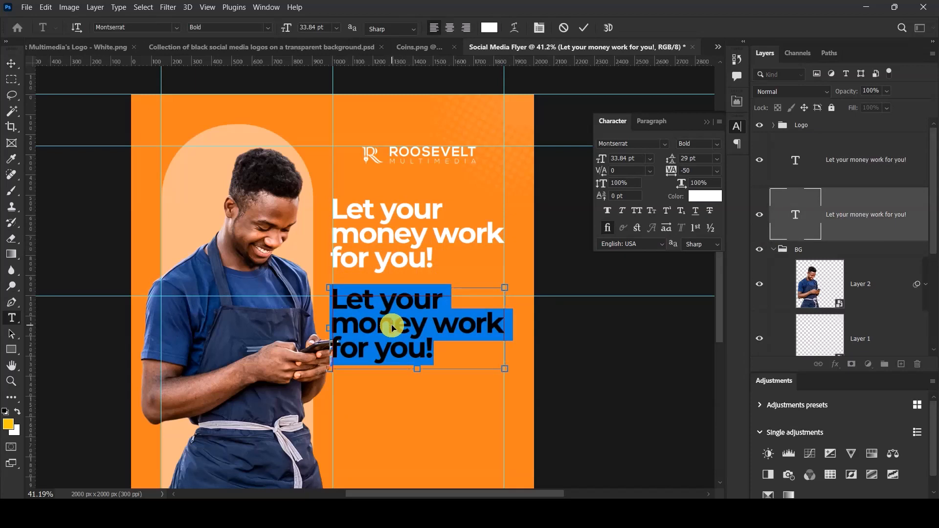
key(ctrl+v)
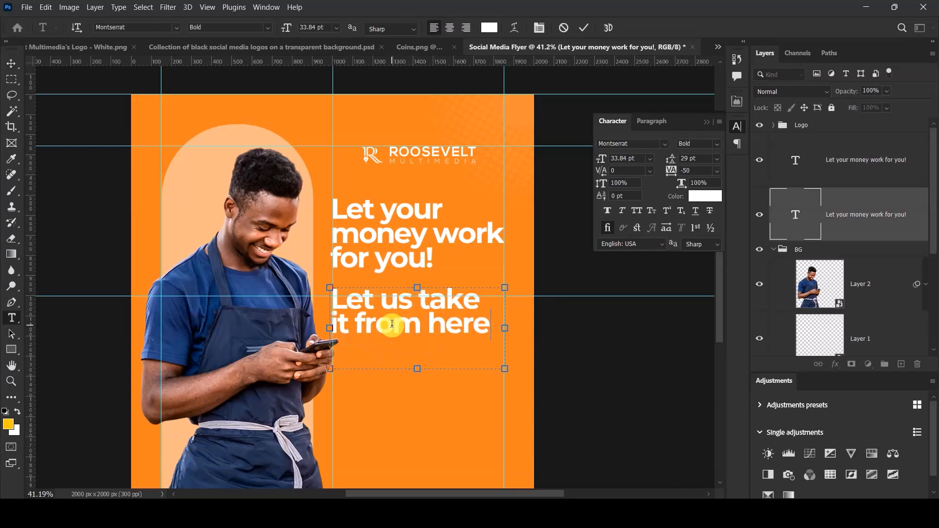
click(583, 27)
Change the font weight of the "Let us take it from here" subheading to Medium
scroll(430, 313, up, 3)
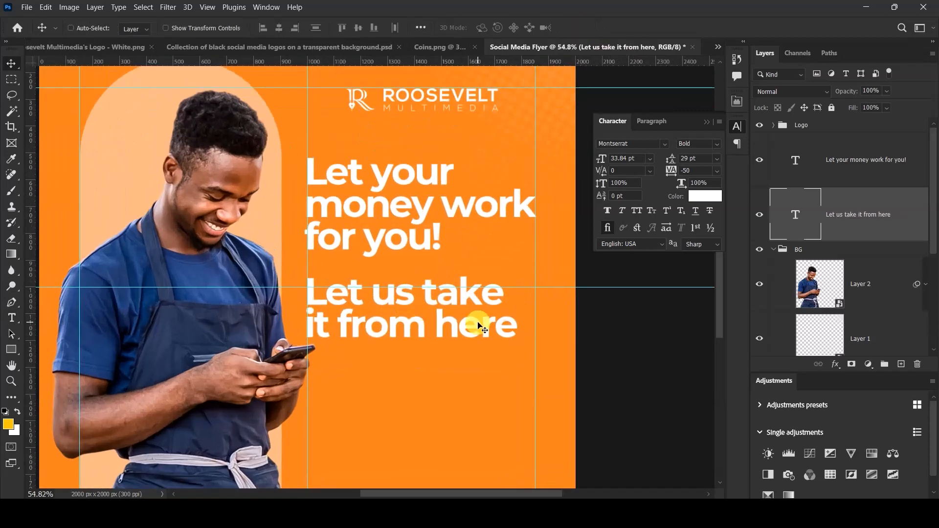
scroll(372, 196, down, 2)
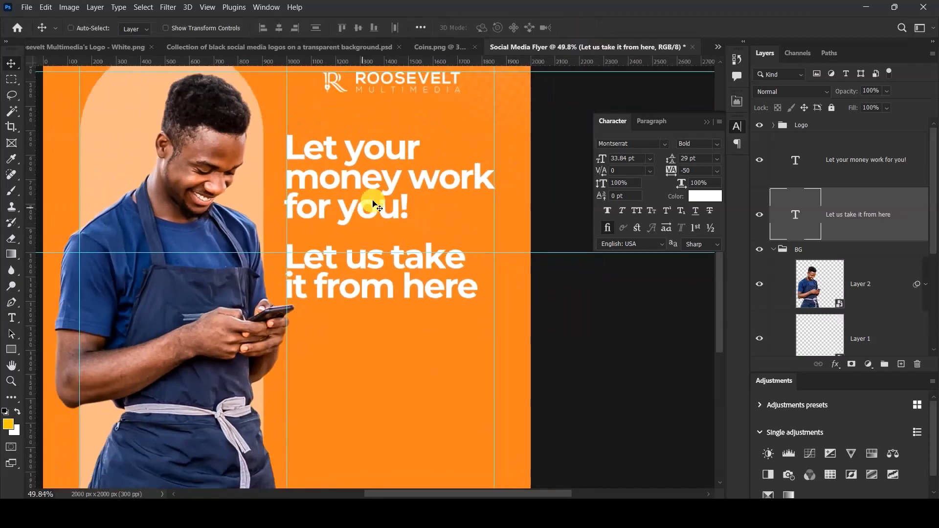
scroll(409, 172, up, 1)
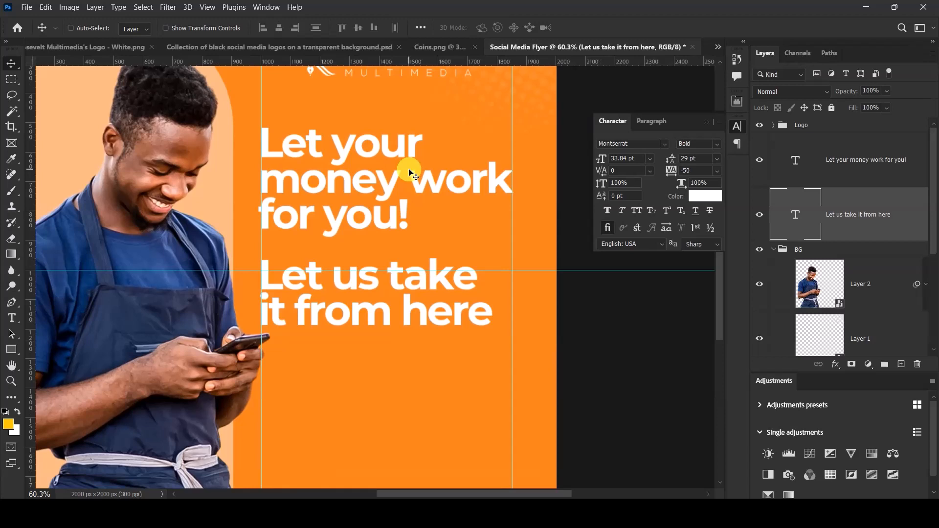
click(717, 143)
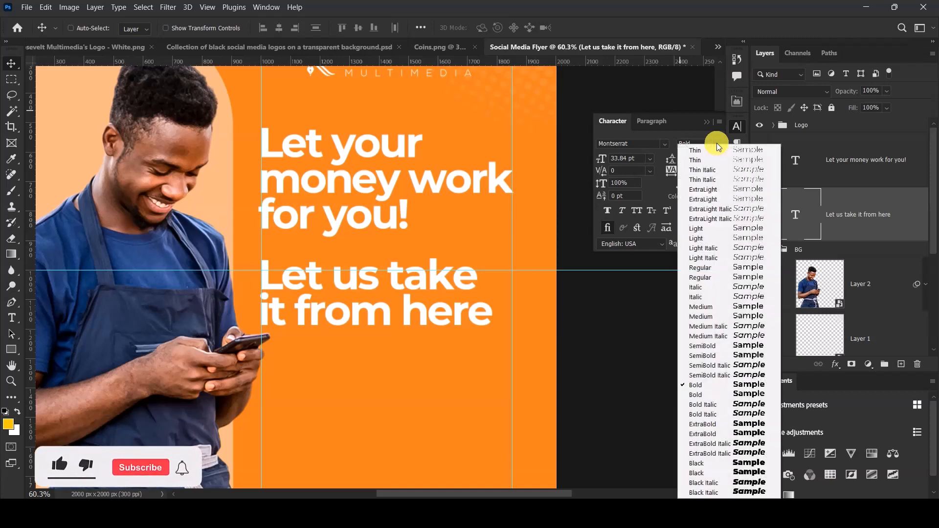
click(700, 306)
scroll(447, 294, down, 3)
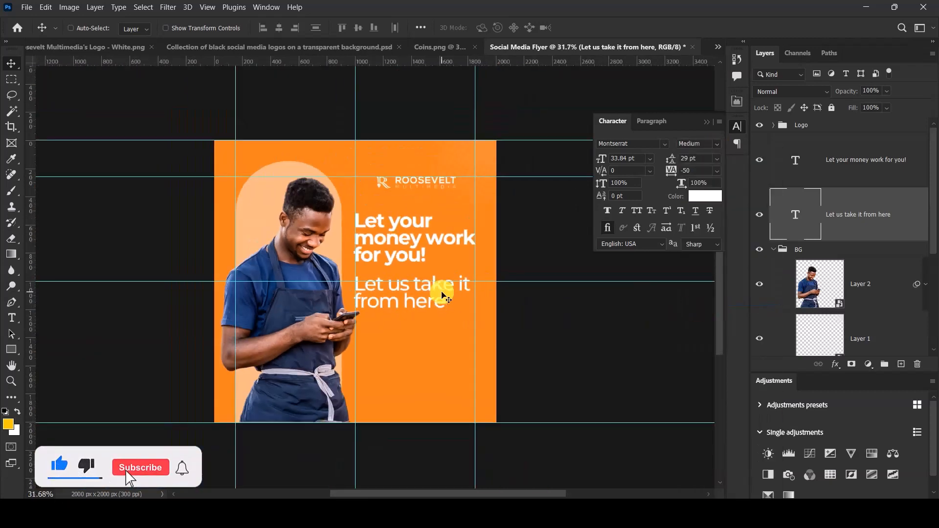
scroll(438, 300, up, 2)
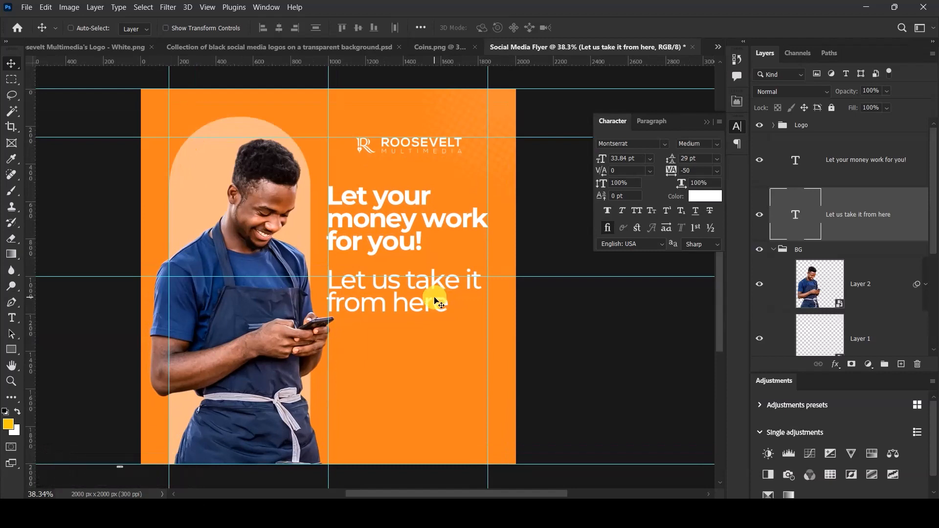
Set the subheading's font size to 28 pt and its leading to 26 pt
click(636, 159)
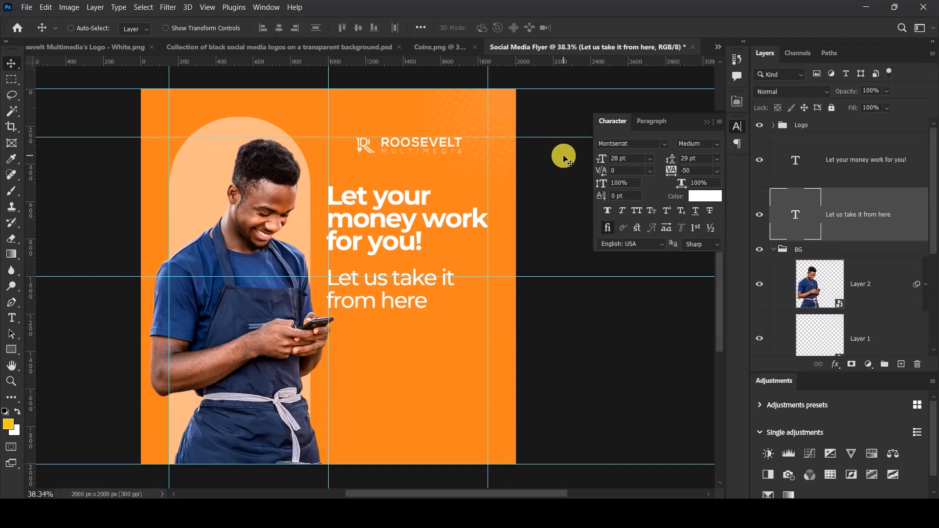
click(697, 158)
text(26)
key(Return)
scroll(406, 330, up, 2)
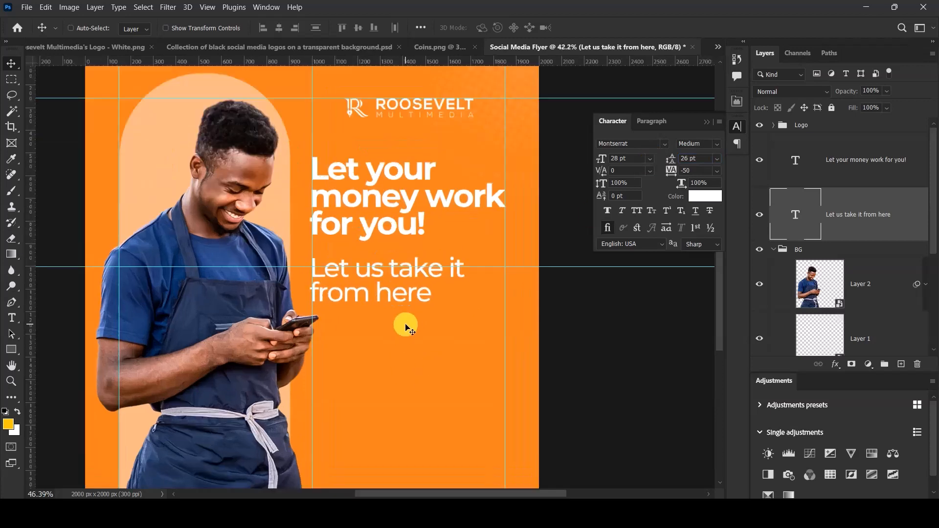
Nudge the "Let us take it from here" subheading slightly upward, closer to the headline
scroll(406, 330, up, 3)
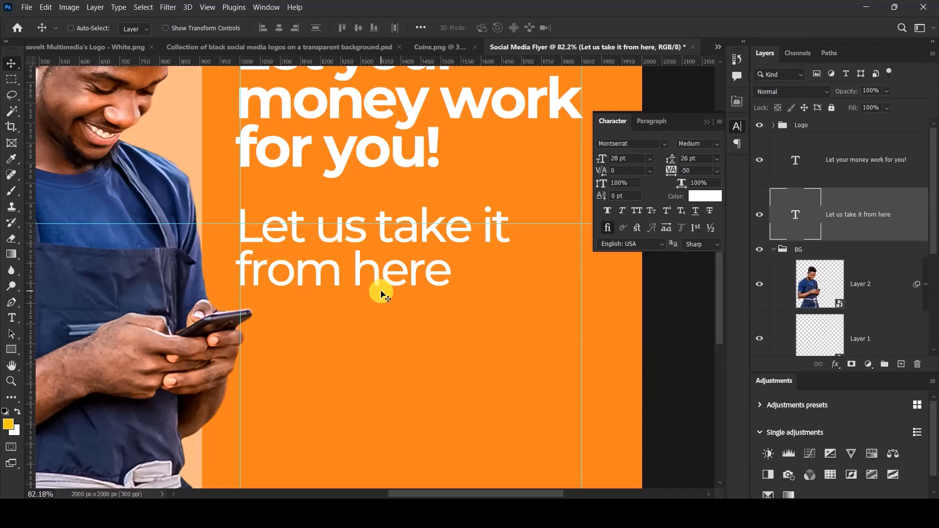
scroll(329, 266, down, 4)
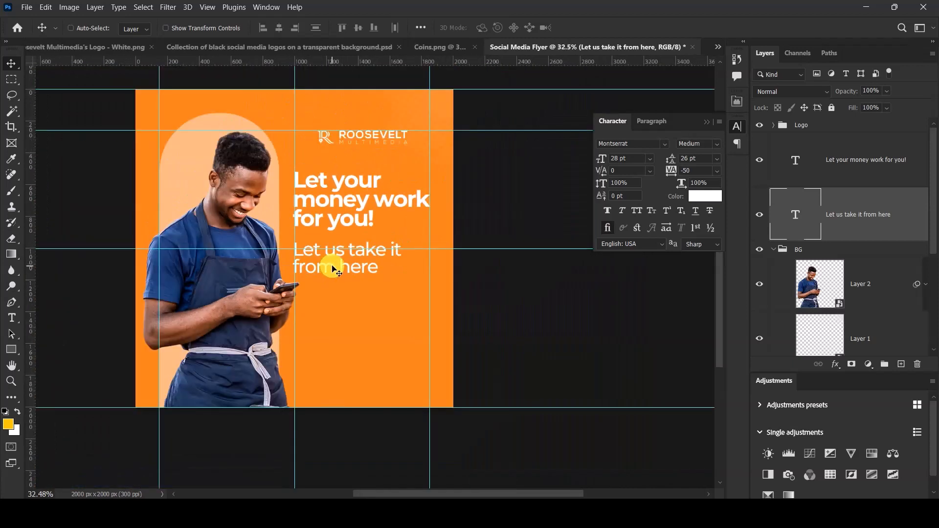
scroll(335, 263, up, 3)
scroll(334, 264, down, 3)
scroll(440, 225, up, 4)
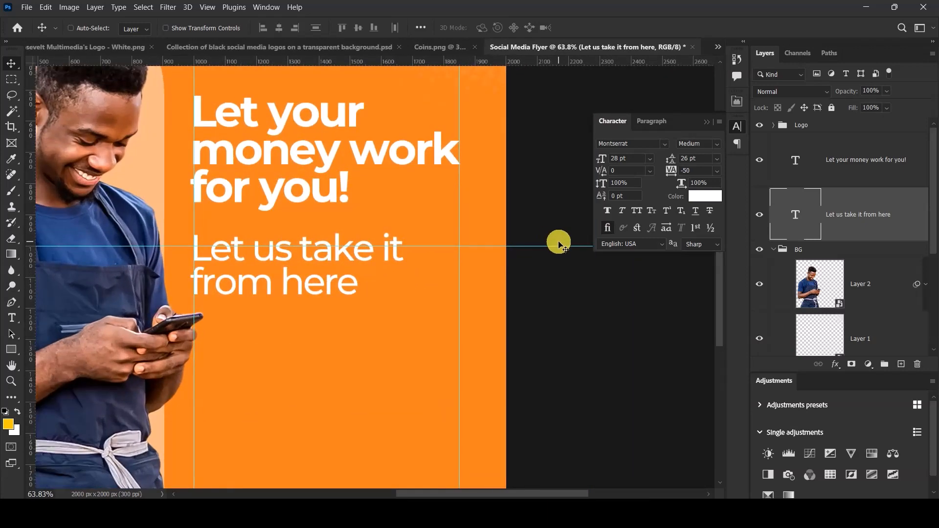
scroll(526, 270, up, 1)
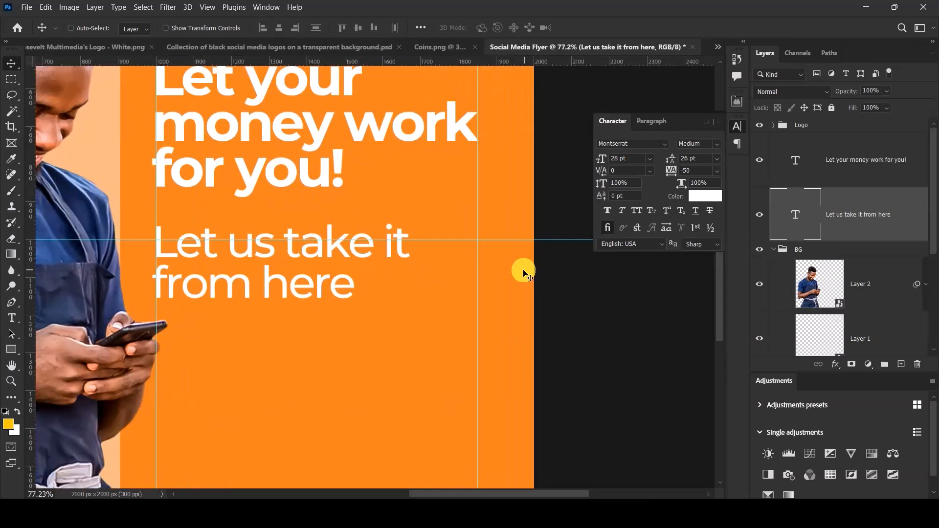
scroll(404, 309, down, 4)
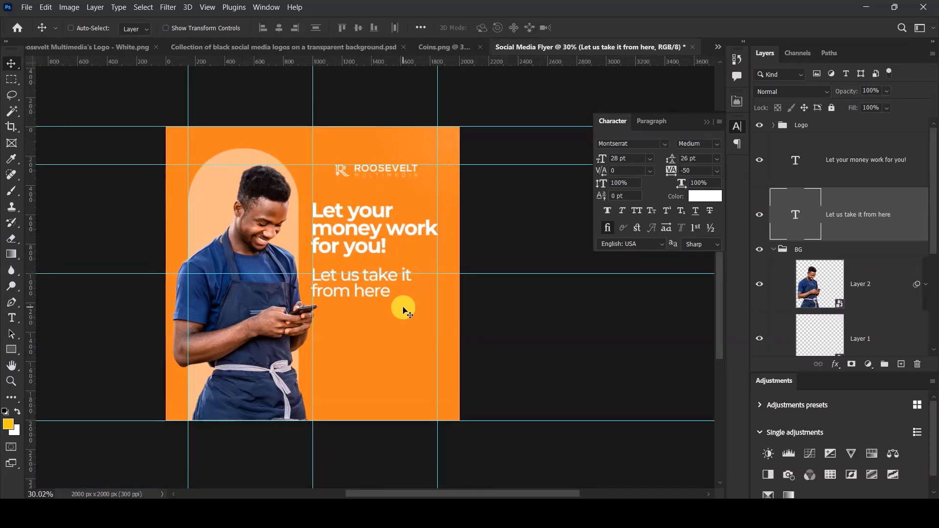
key(Up)
key(Up)
key(Up)
key(Up)
key(Up)
key(Up)
key(Up)
key(Up)
key(Up)
key(Up)
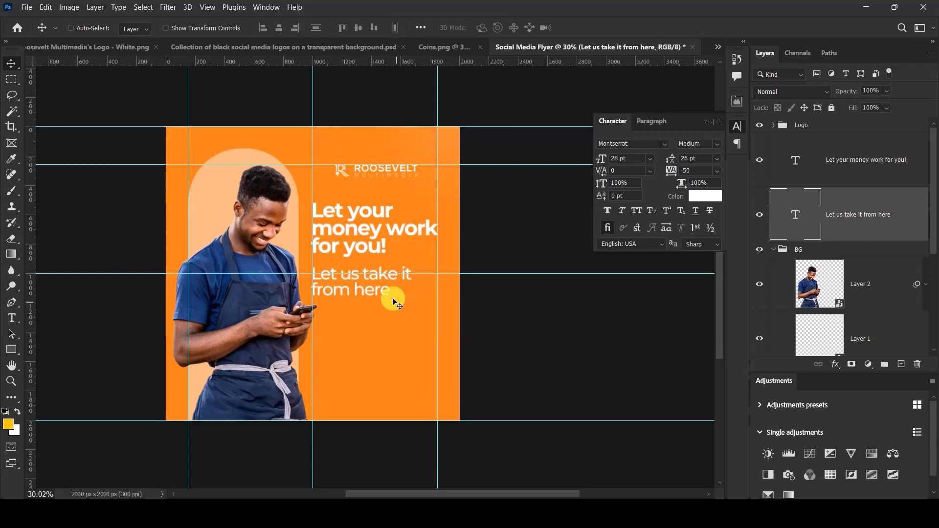
Group the headline and subheading text layers and name the group "Info."
scroll(367, 252, up, 3)
scroll(369, 253, up, 1)
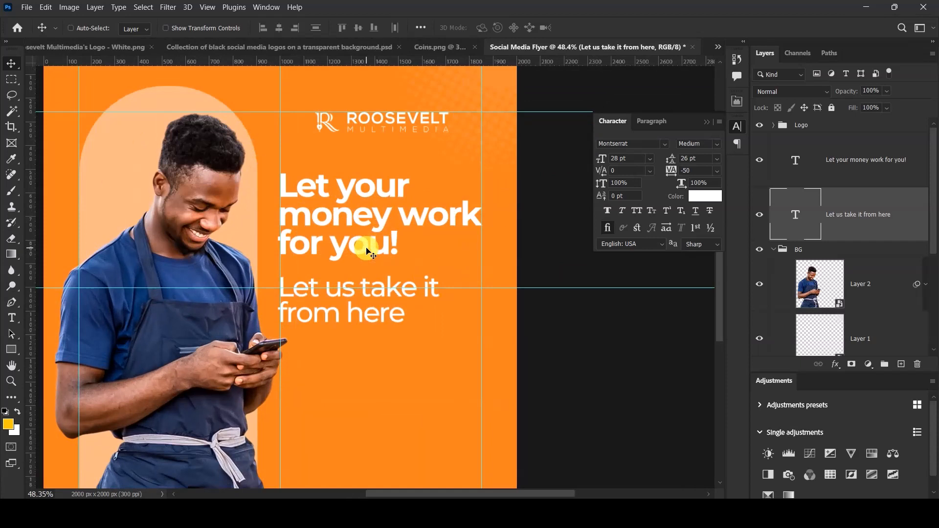
ctrl+click(898, 180)
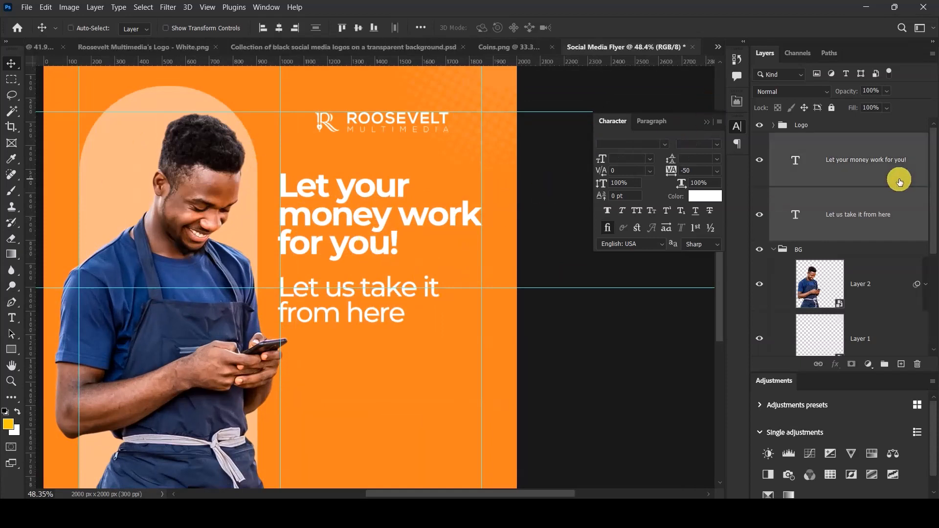
key(ctrl)
key(ctrl+g)
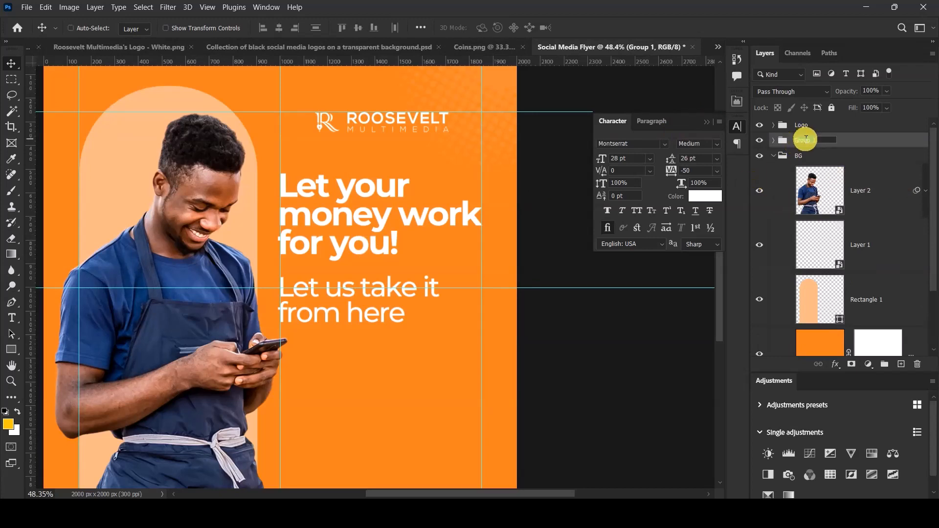
text(Info.)
key(Return)
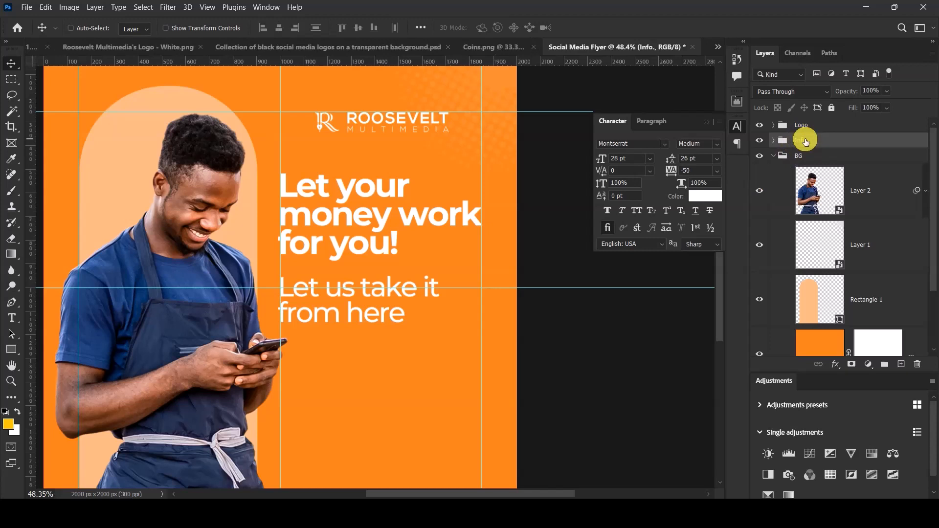
Collapse the BG group and check what the Info., BG and Logo groups contain by hiding and reshowing each one
click(759, 140)
click(759, 140)
click(773, 155)
click(759, 154)
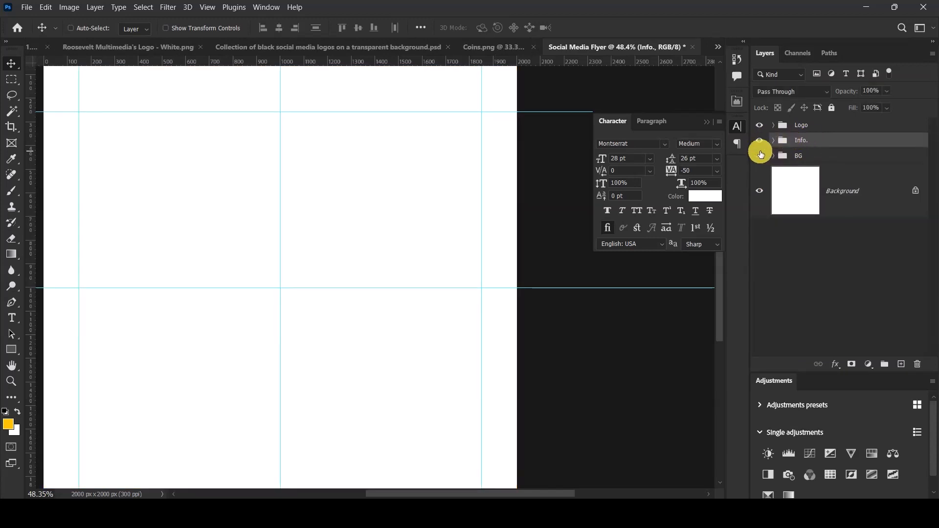
click(759, 154)
click(760, 126)
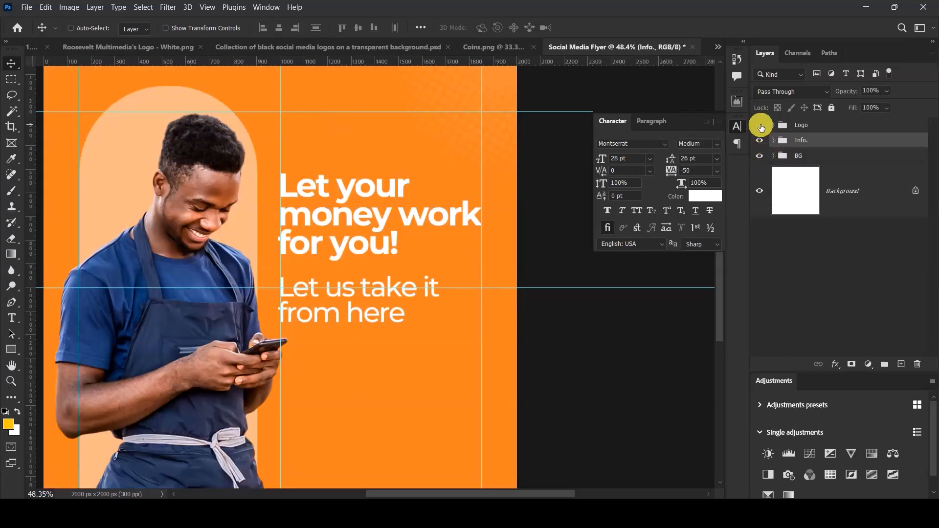
click(760, 127)
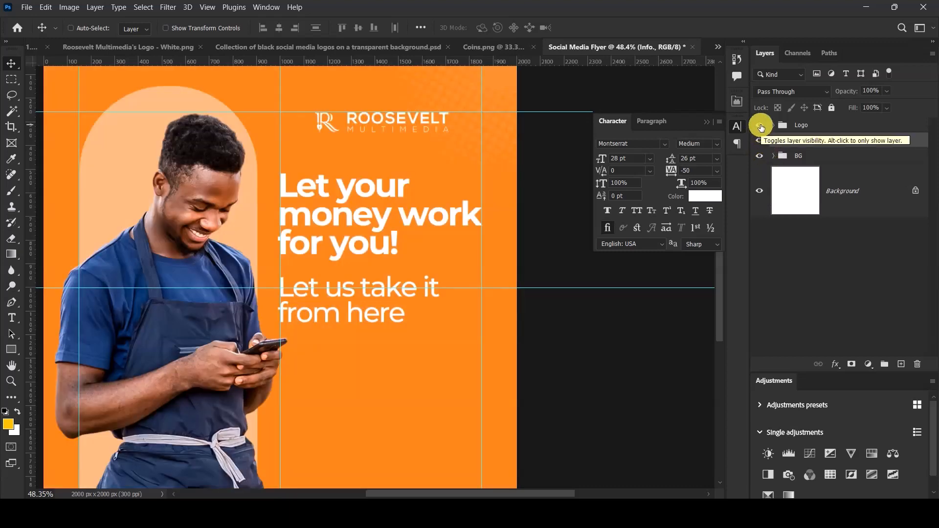
Examine the remaining elements in the reference flyer "Social Media Flyer Design in Photoshop.jpg" and return to the Social Media Flyer document
scroll(375, 226, down, 3)
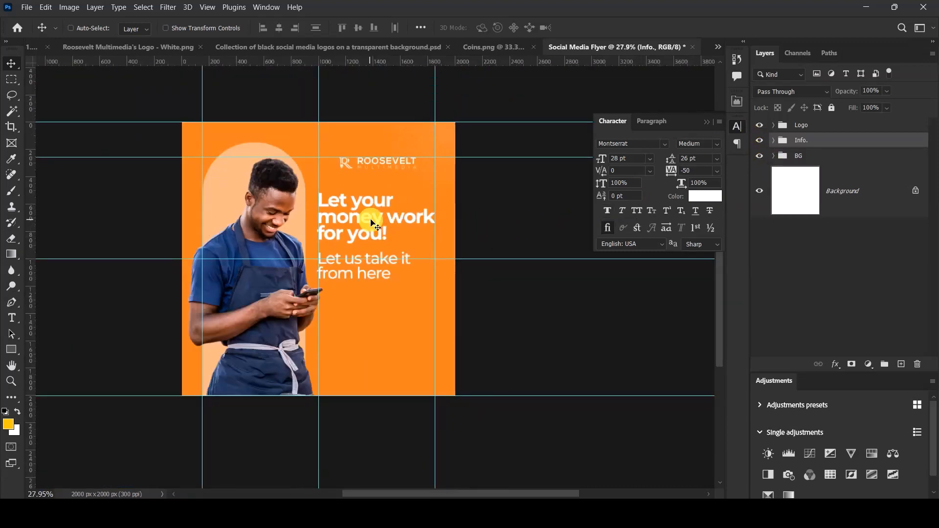
click(717, 47)
click(546, 51)
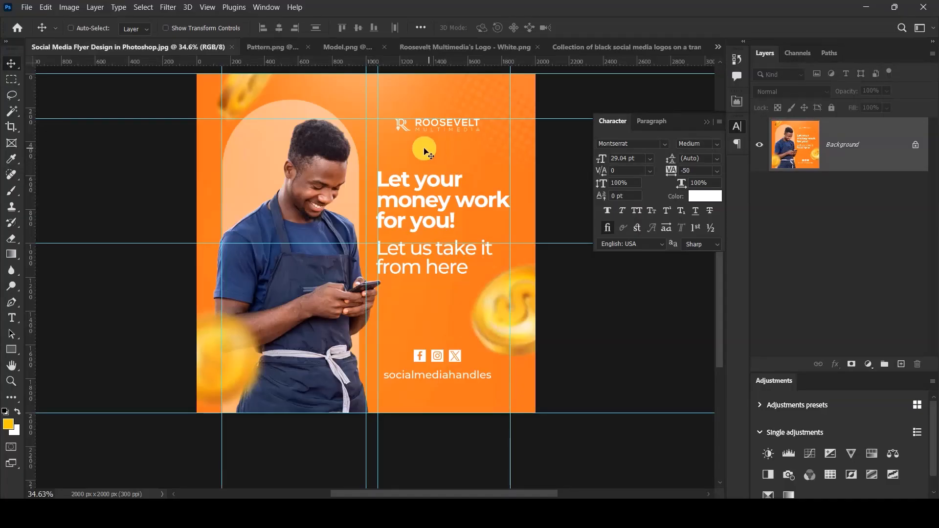
scroll(384, 178, up, 1)
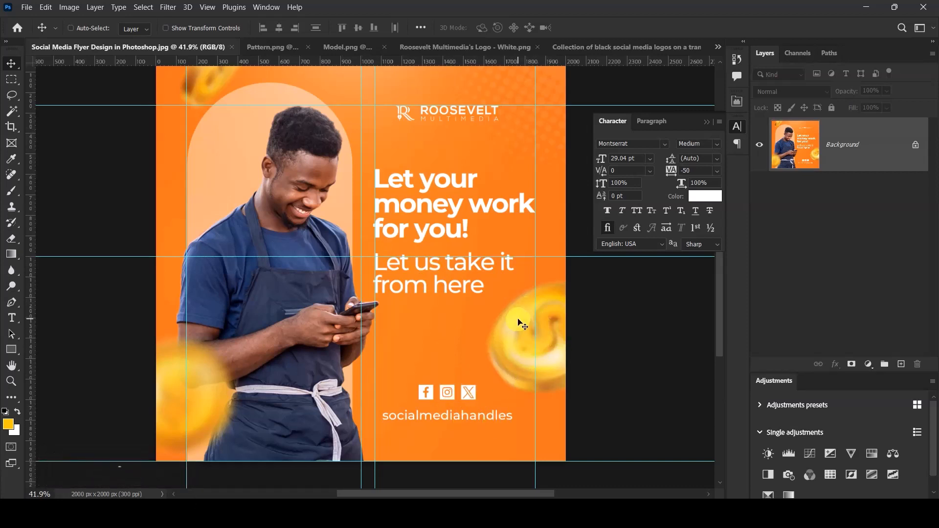
click(718, 46)
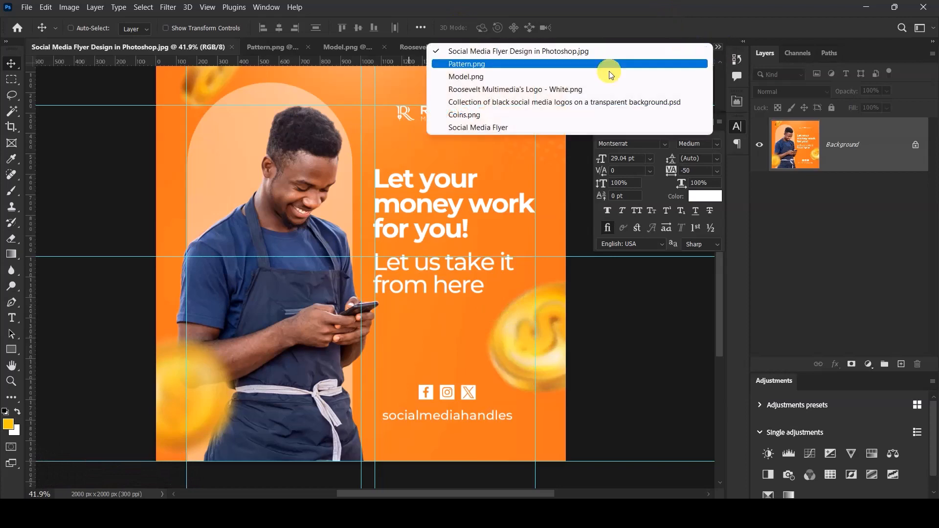
click(489, 127)
scroll(345, 216, down, 4)
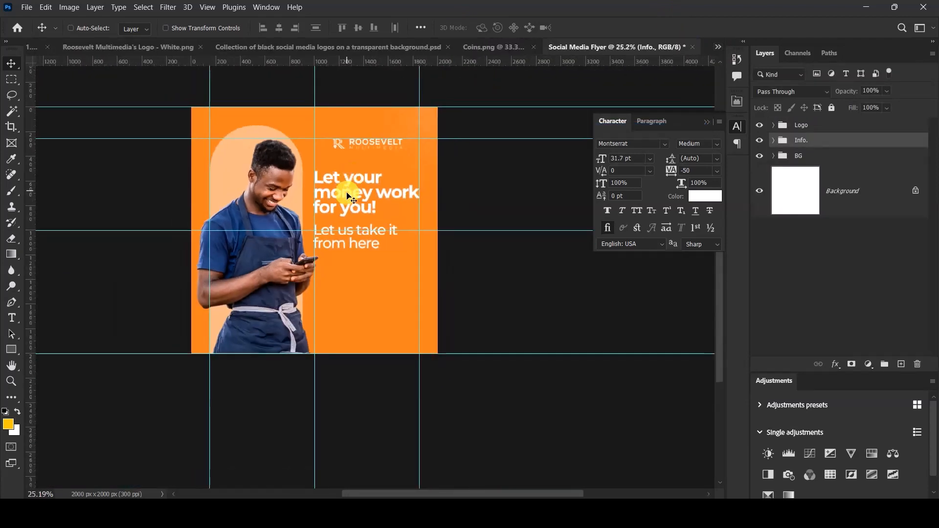
scroll(343, 215, up, 3)
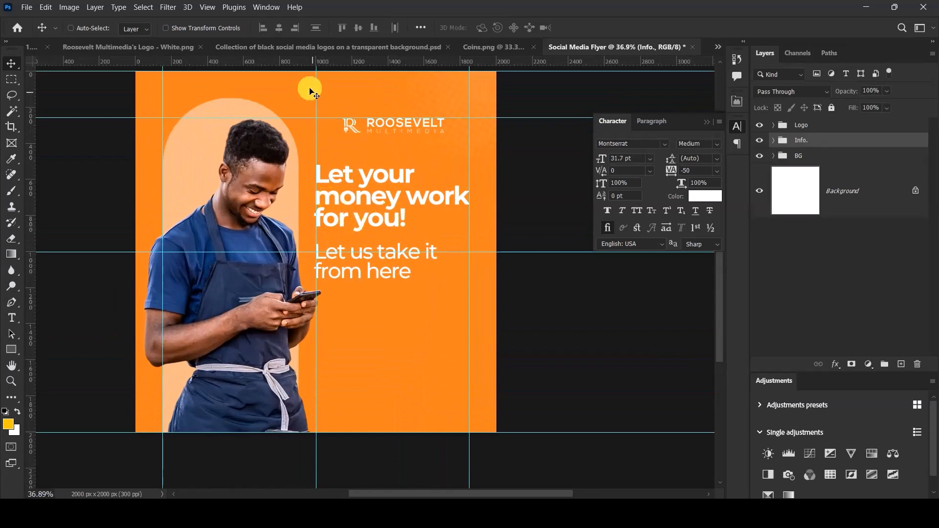
In the black social media logos document, convert the solid square Facebook icon to a smart object
click(268, 49)
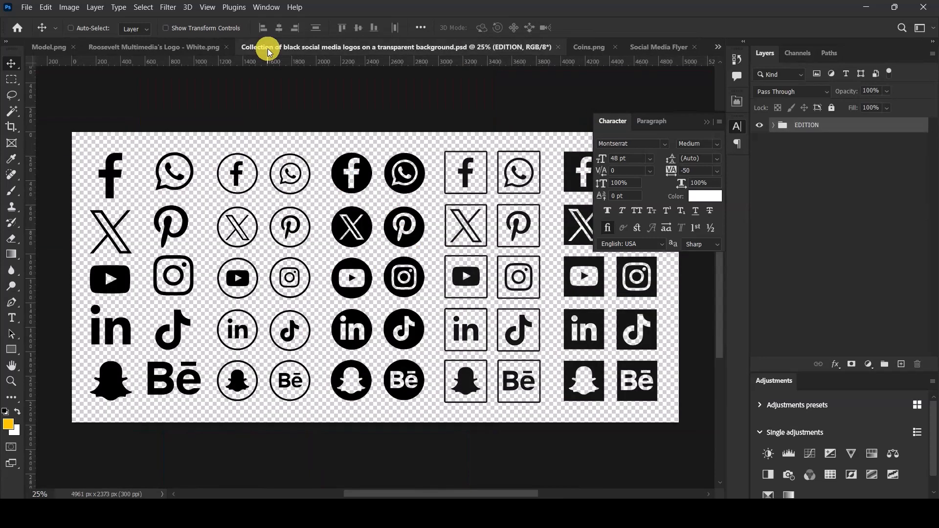
click(706, 122)
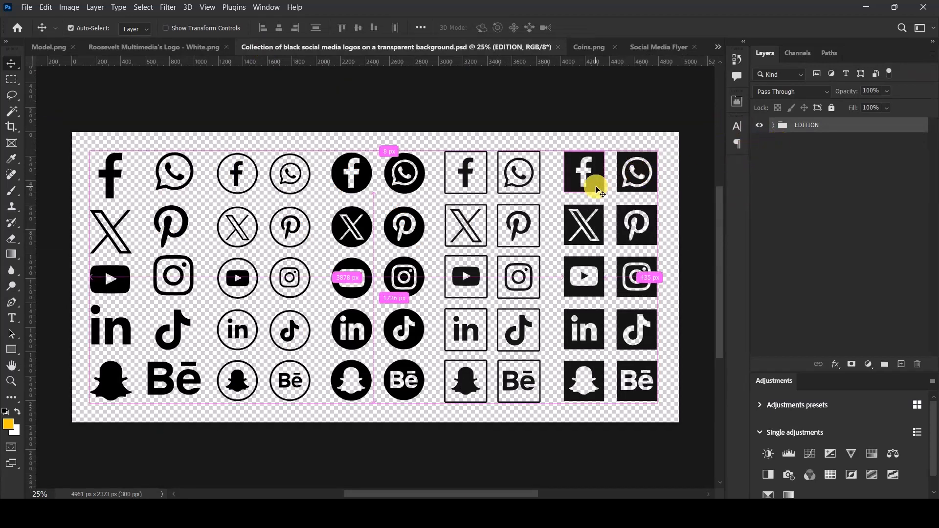
ctrl+click(595, 188)
right_click(894, 336)
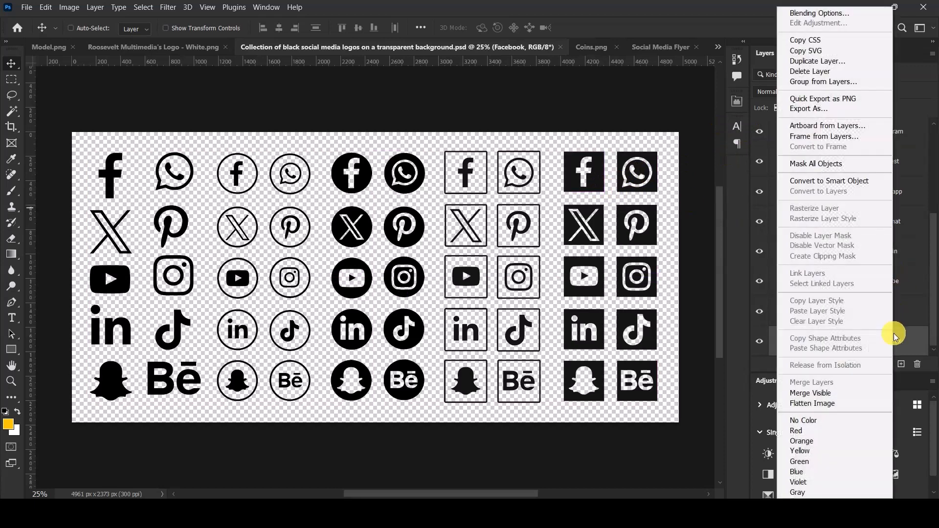
click(829, 182)
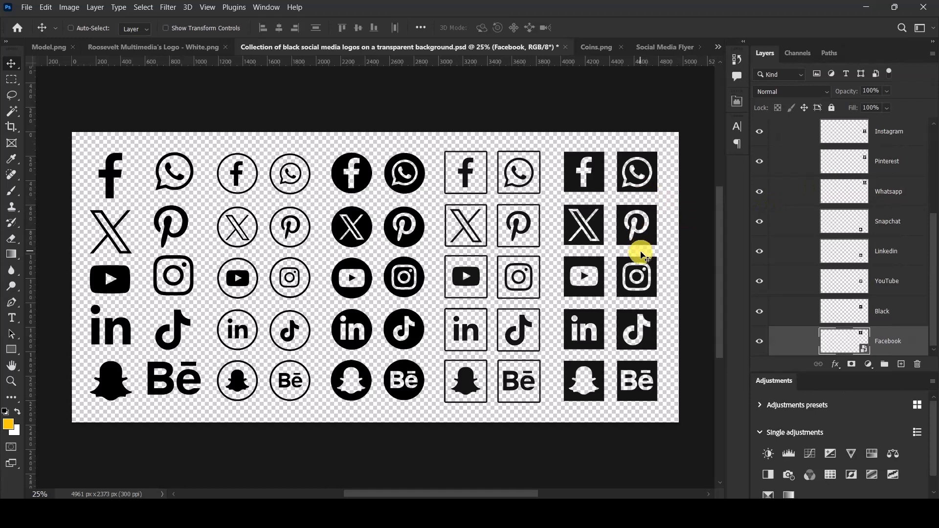
Convert the solid square Instagram and X icons each to their own smart object
ctrl+click(620, 266)
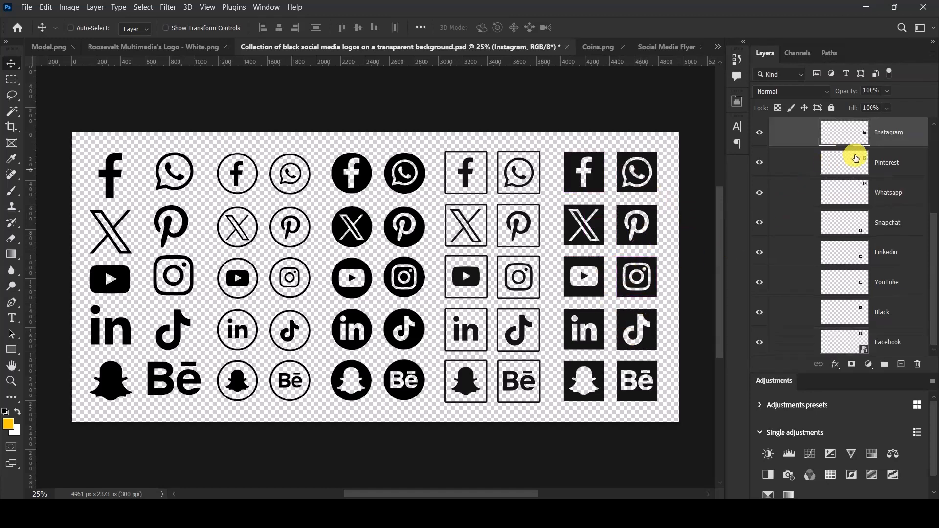
right_click(893, 127)
click(843, 180)
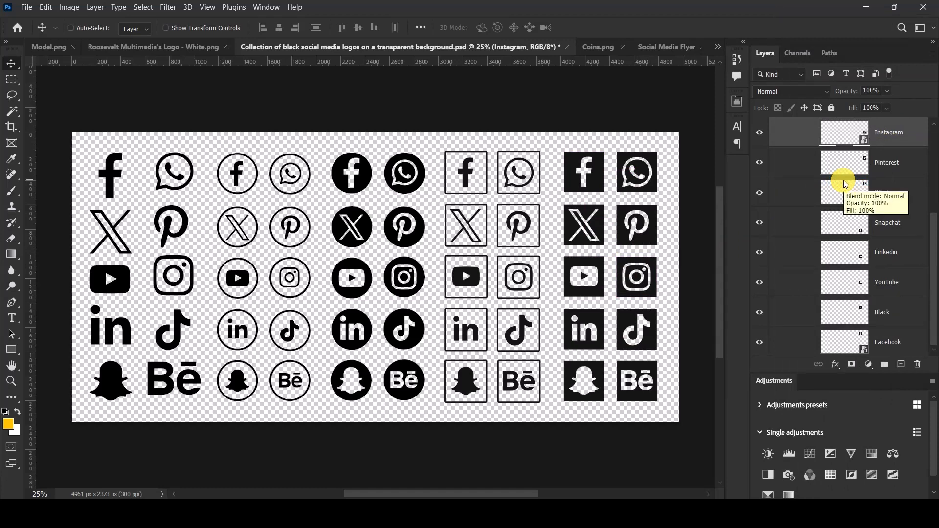
key(ctrl)
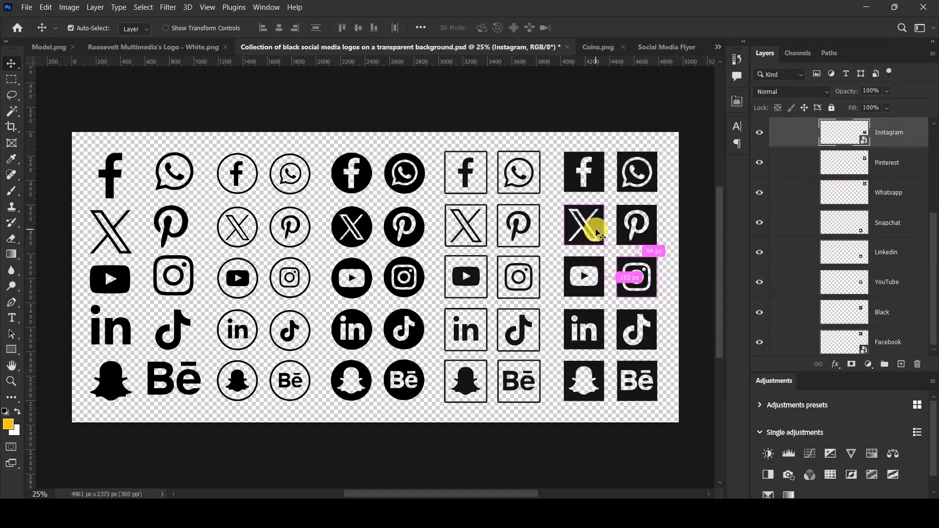
ctrl+click(598, 233)
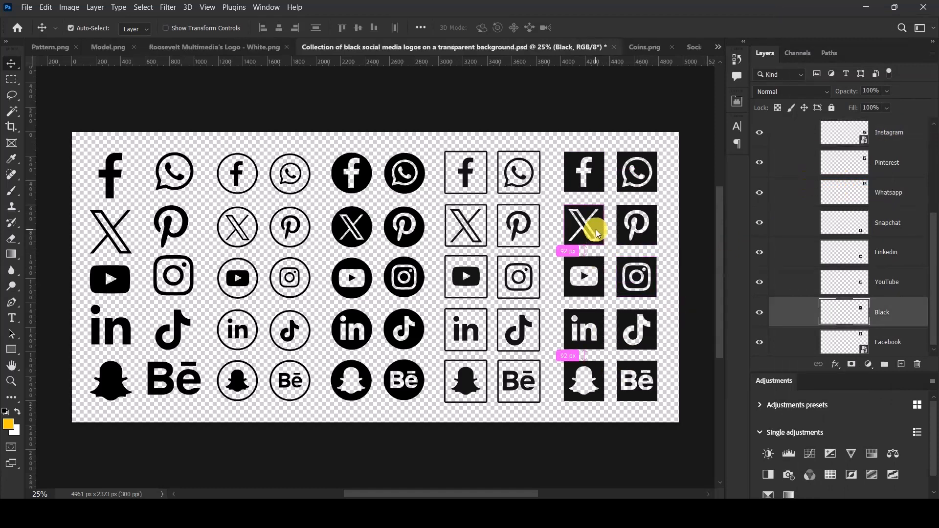
right_click(900, 311)
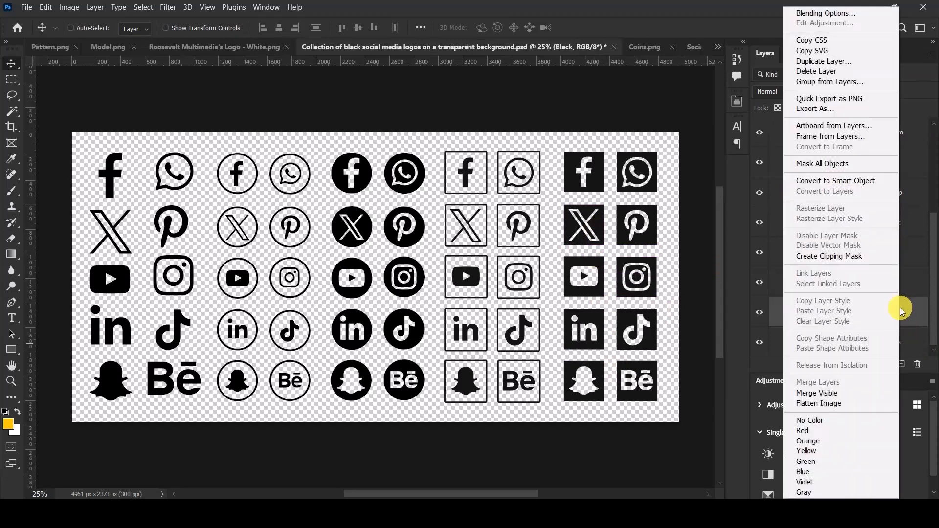
click(834, 181)
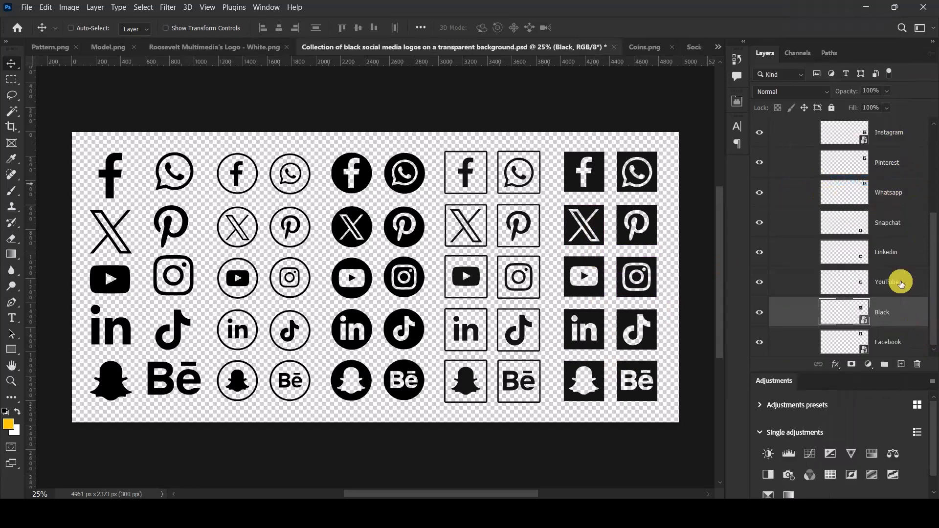
Bring the Instagram, X and Facebook smart objects together into the Social Media Flyer document and align them on their horizontal centers
ctrl+click(901, 133)
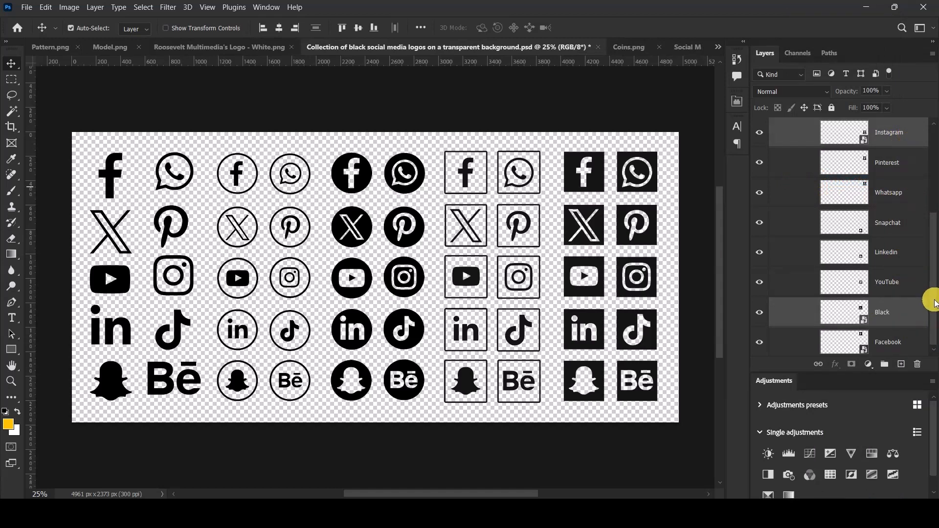
drag(933, 308, 938, 337)
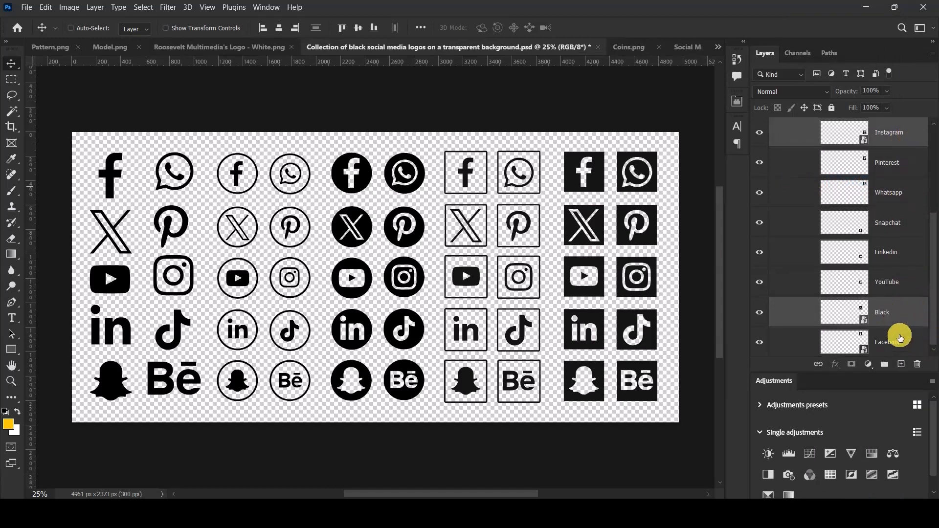
ctrl+click(901, 337)
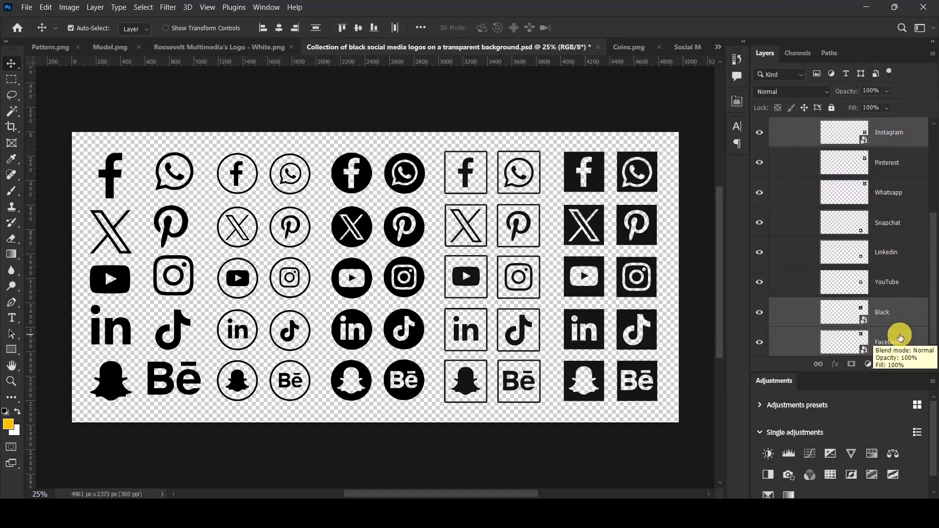
click(686, 47)
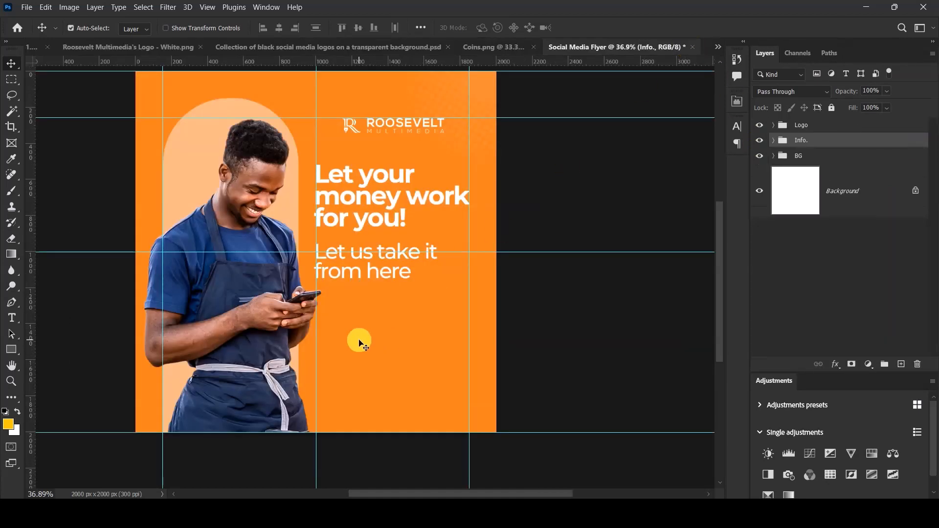
drag(359, 344, 360, 343)
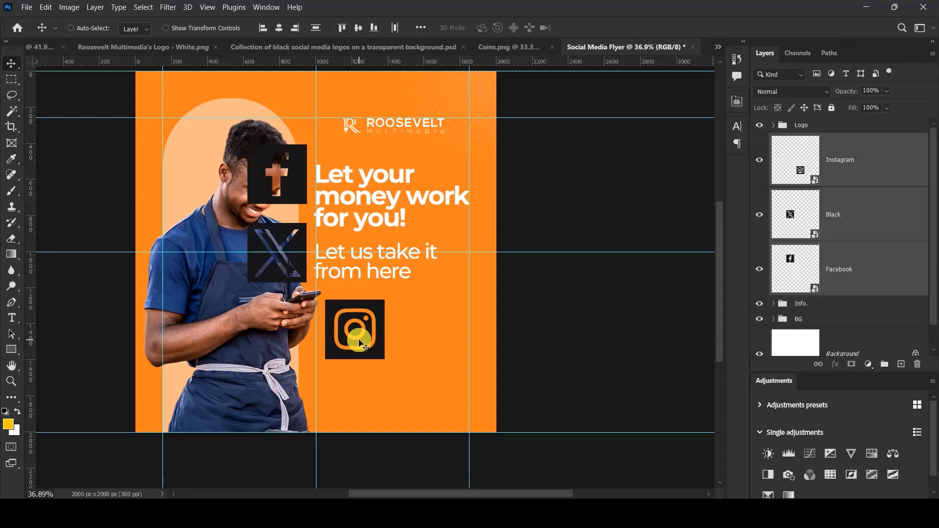
click(280, 27)
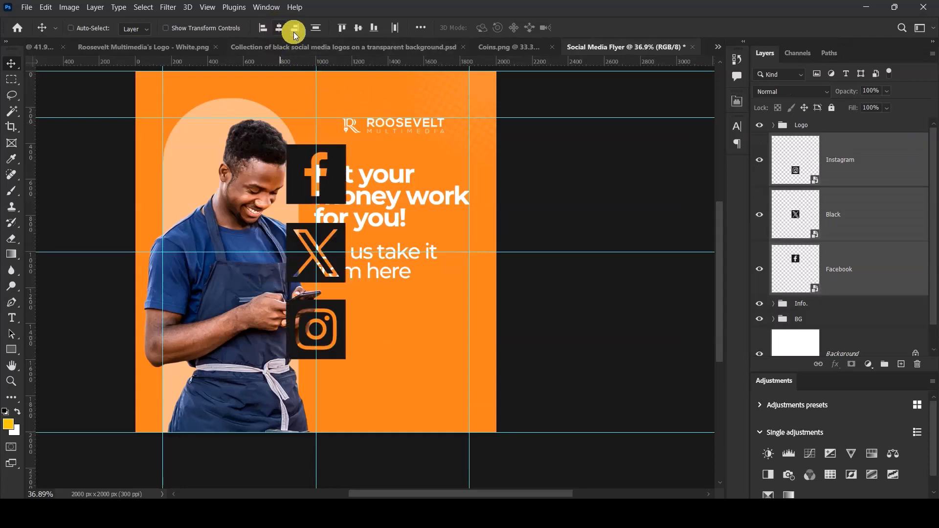
Align the three icon layers on their vertical centers and move the stack to the empty orange area below the tagline
click(358, 28)
drag(345, 283, 399, 389)
scroll(393, 401, up, 4)
scroll(393, 401, down, 3)
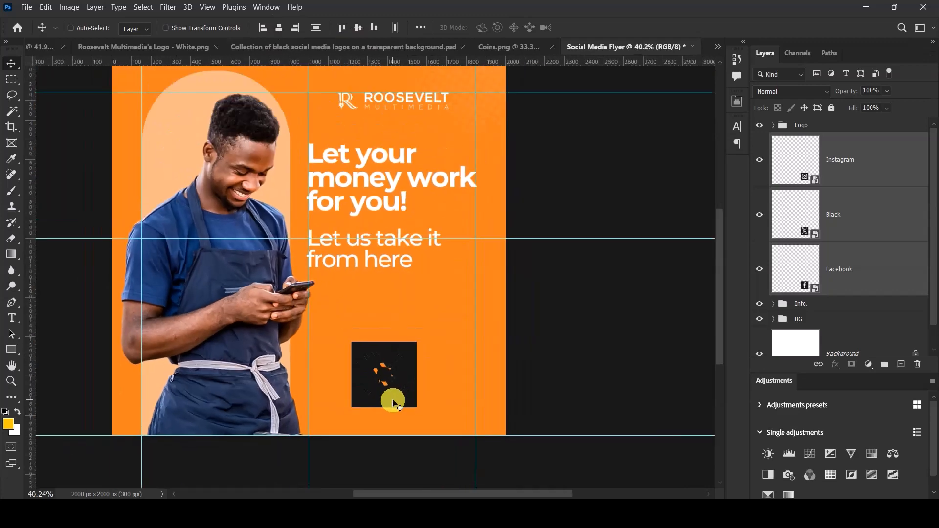
Scale the stacked icons down proportionally to about 64 × 64 px and shift them slightly toward the model
scroll(393, 401, up, 4)
key(ctrl+t)
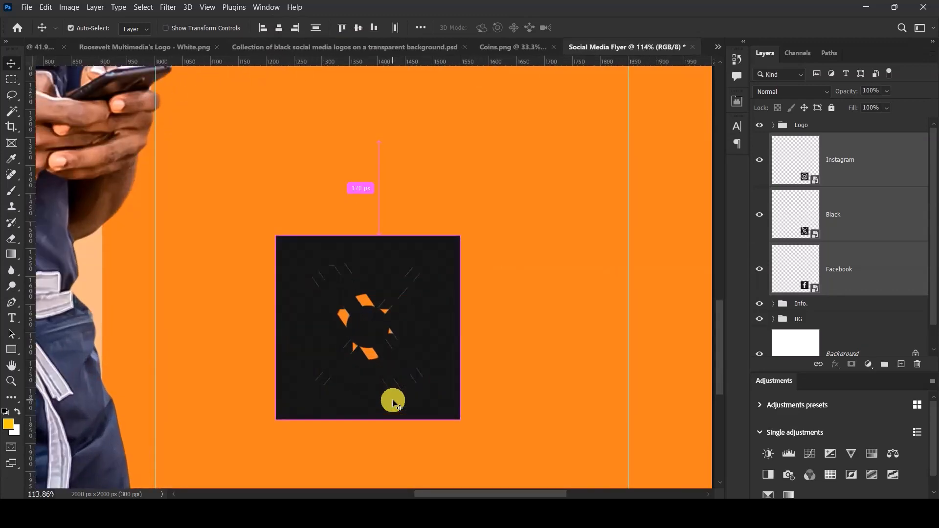
drag(461, 234, 384, 308)
scroll(392, 308, down, 2)
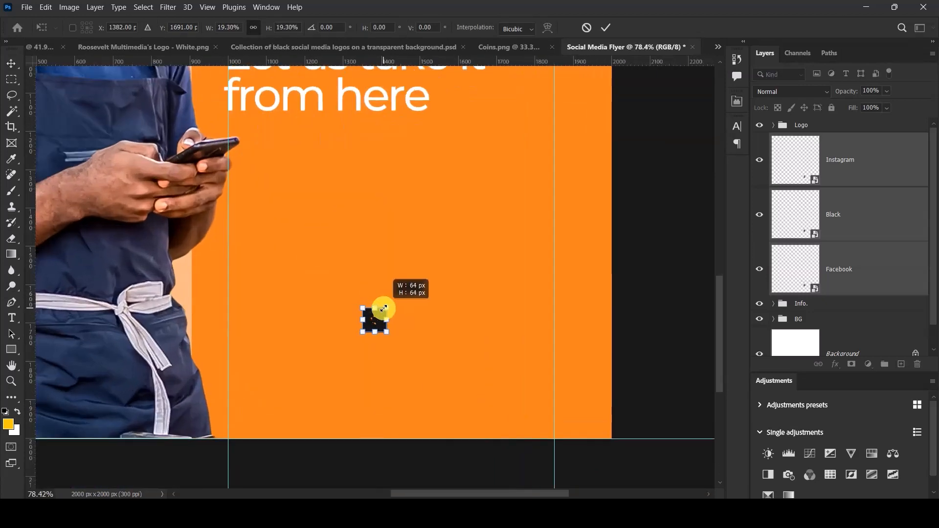
click(605, 27)
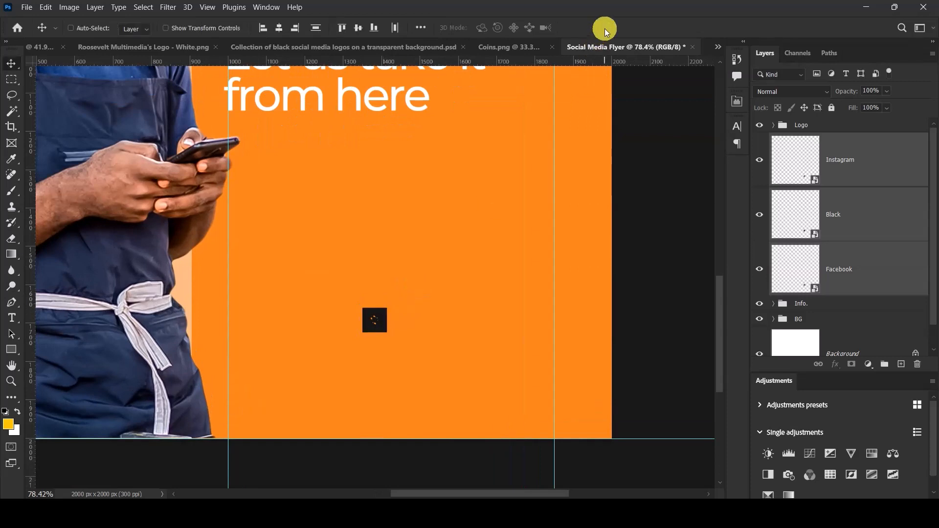
scroll(496, 191, down, 4)
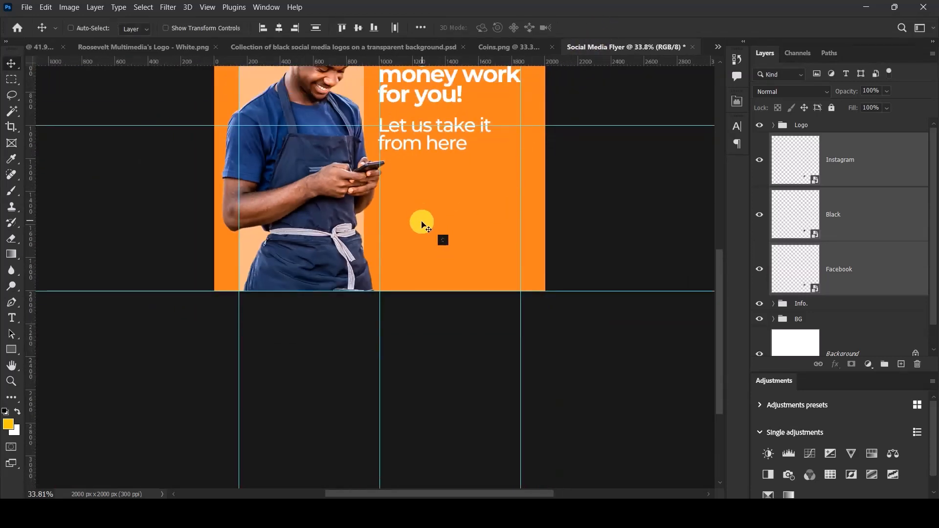
scroll(424, 226, up, 2)
drag(447, 242, 426, 233)
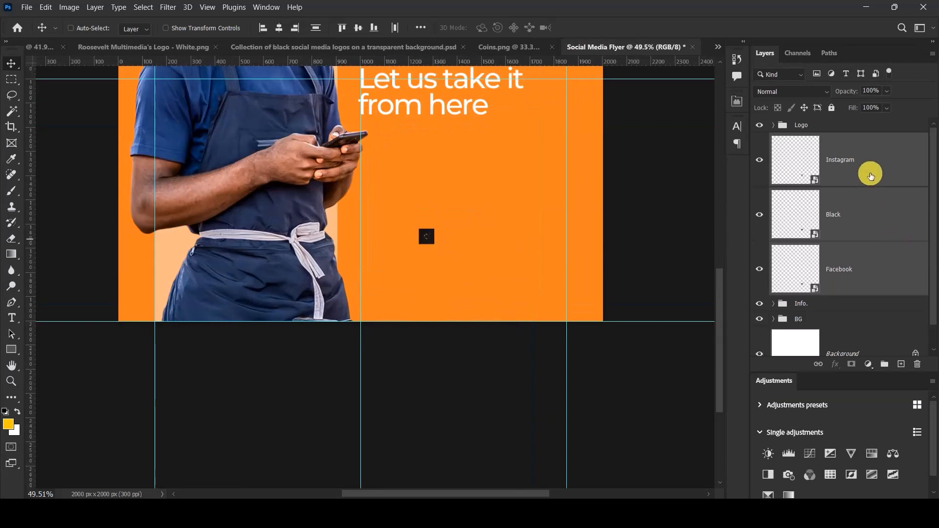
Group the Instagram, Black and Facebook layers, name the group "Icons", and check it by toggling its visibility
click(870, 176)
shift+click(867, 277)
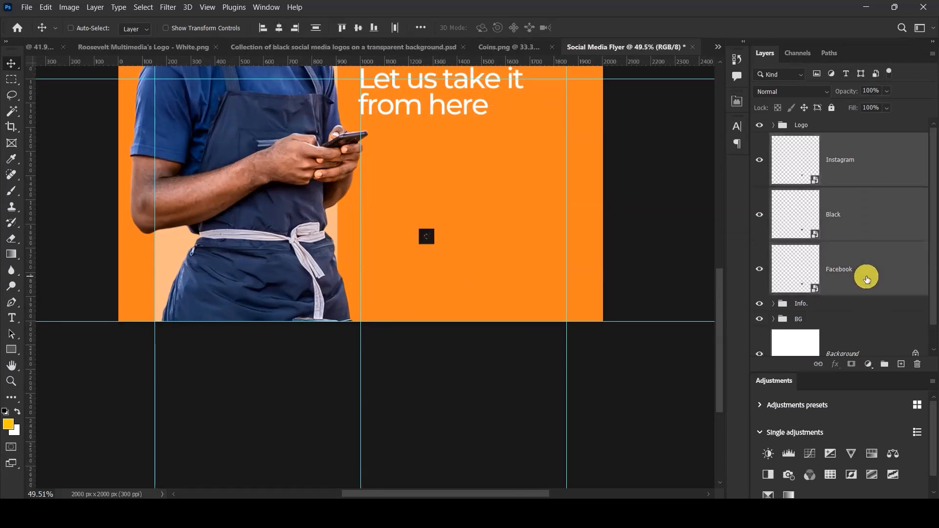
key(ctrl+g)
double_click(802, 141)
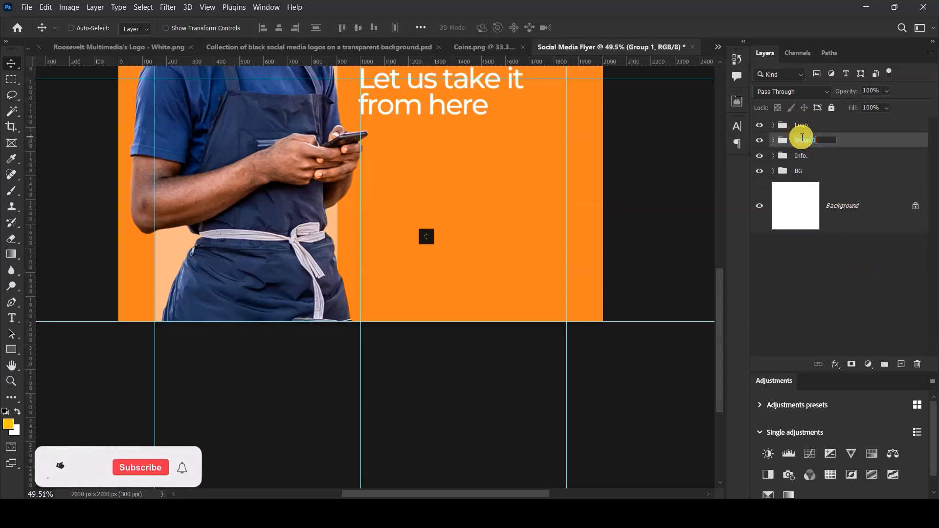
text(Icons)
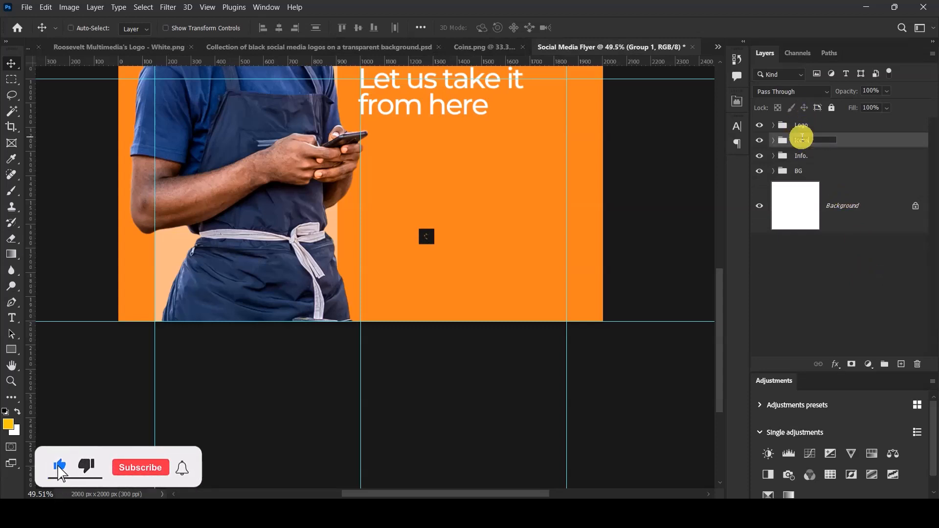
key(Return)
click(758, 141)
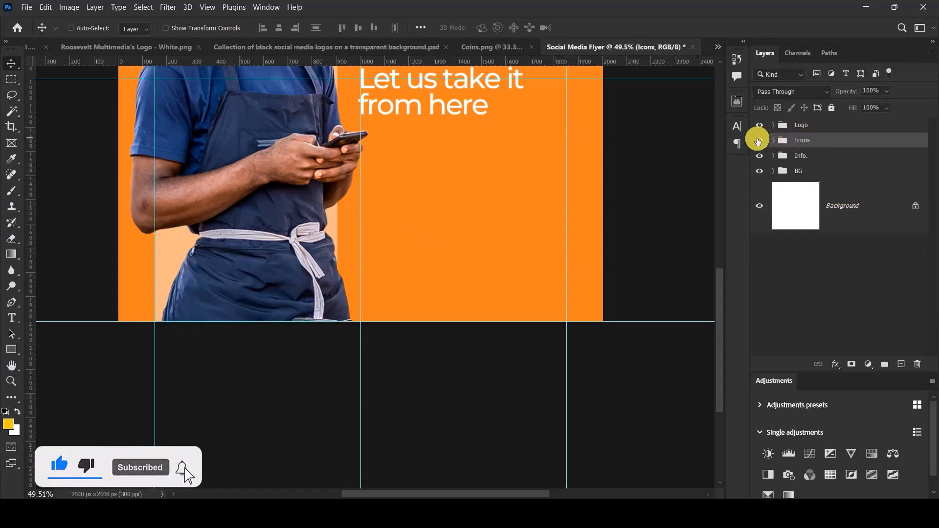
click(758, 140)
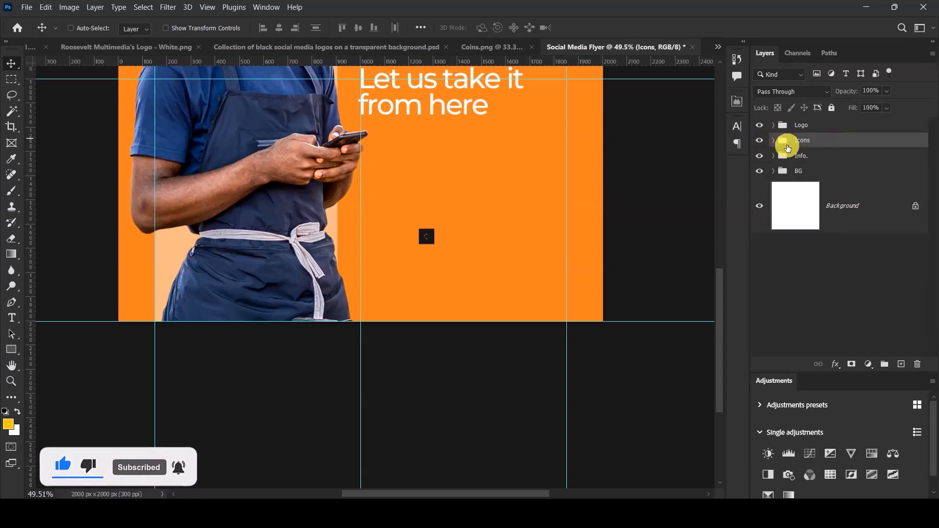
Spread the stacked icons into a horizontal row in the order Facebook, Instagram, X
click(773, 140)
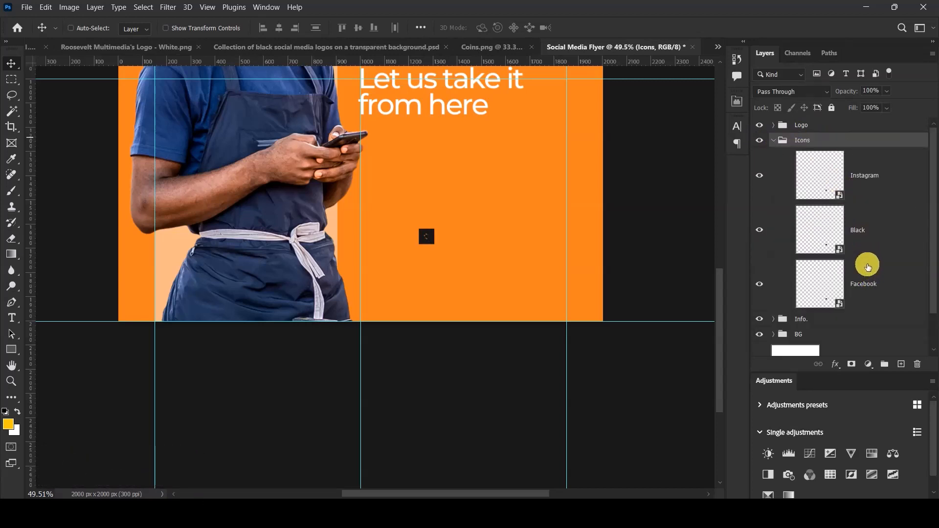
click(882, 229)
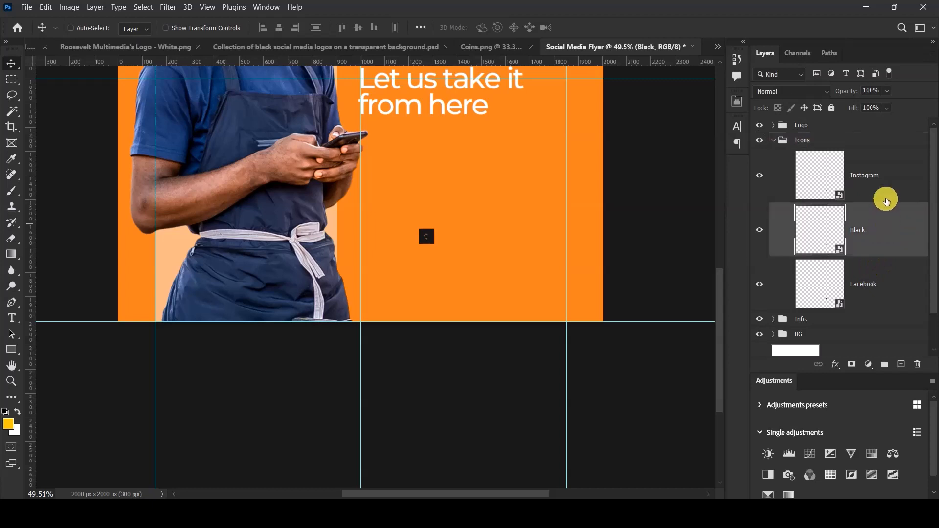
shift+click(881, 183)
drag(451, 242, 476, 254)
scroll(432, 236, up, 6)
click(873, 184)
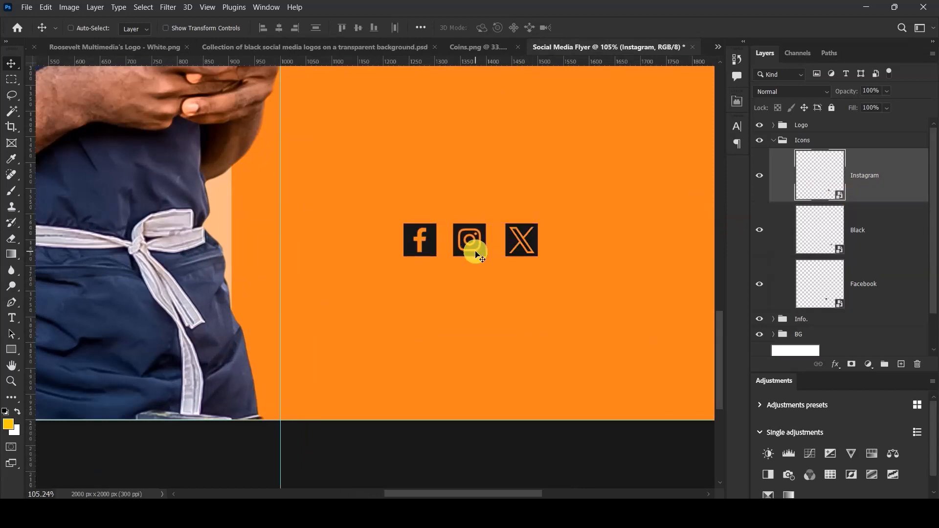
Reorder the icon layers as Facebook, Instagram, Black, and nudge the X icon closer to Instagram to even out the spacing
drag(876, 271, 859, 154)
click(859, 283)
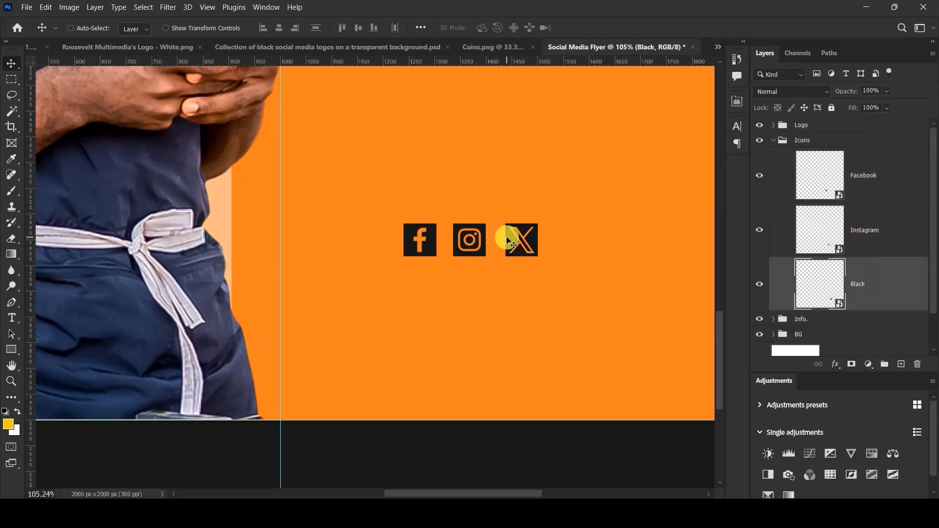
scroll(511, 245, up, 3)
drag(511, 245, 506, 245)
click(773, 140)
scroll(397, 283, down, 3)
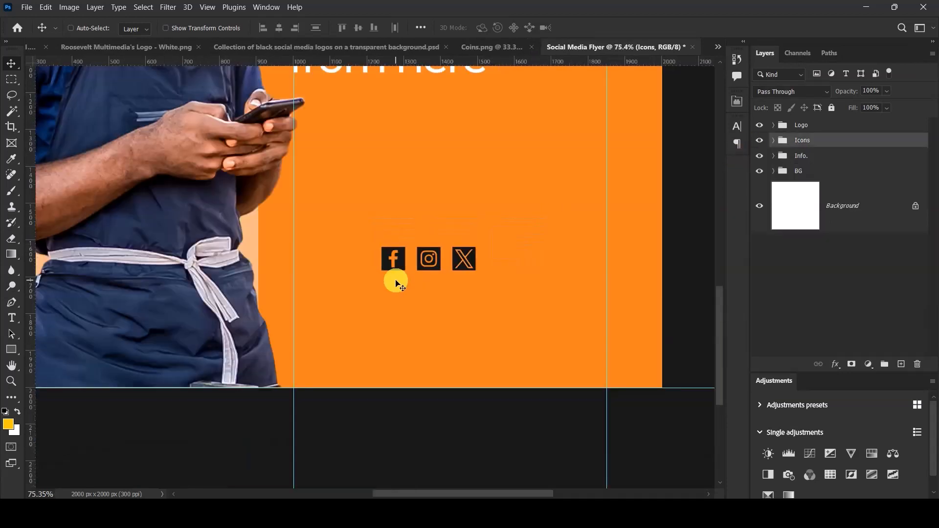
Move the Icons group slightly right so it sits centered beneath the headline and tagline
scroll(397, 283, down, 5)
scroll(409, 281, up, 2)
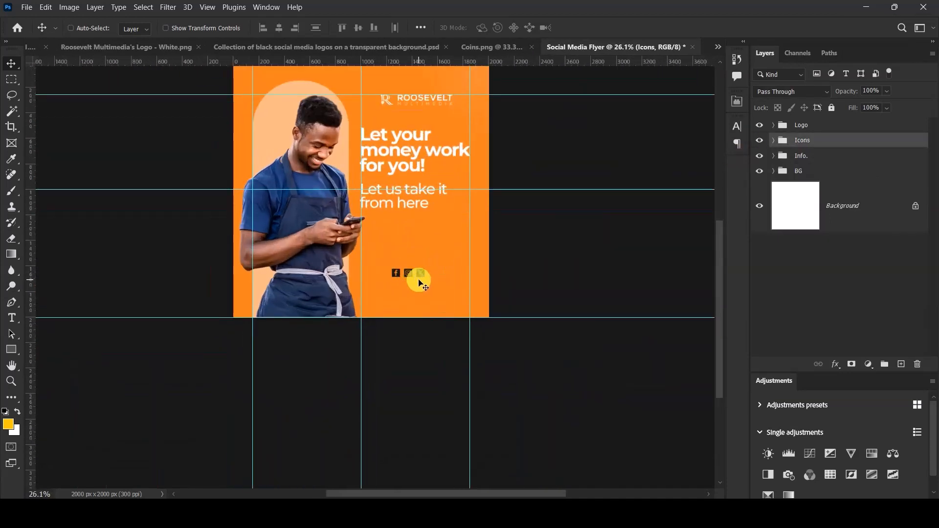
scroll(413, 282, up, 1)
scroll(408, 273, down, 2)
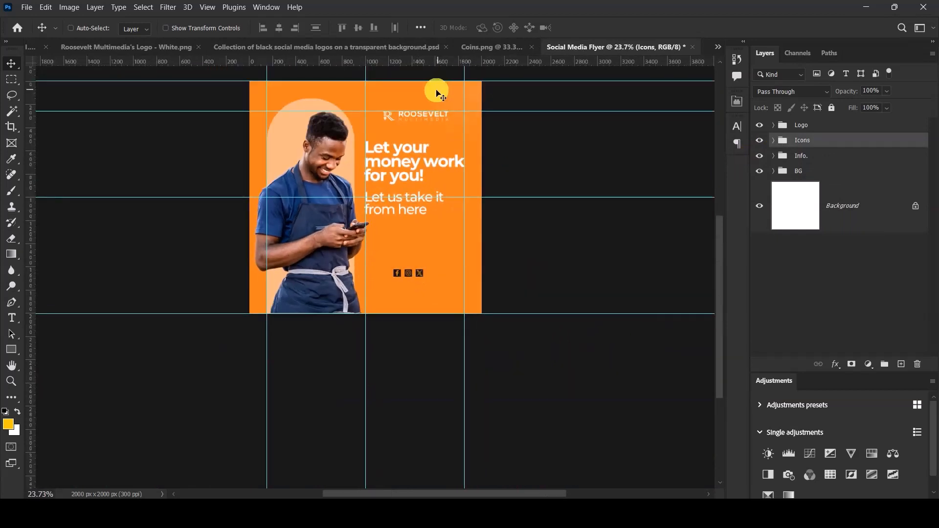
mouse_move(408, 273)
mouse_down()
mouse_move(425, 274)
mouse_move(416, 275)
mouse_up()
scroll(415, 275, down, 3)
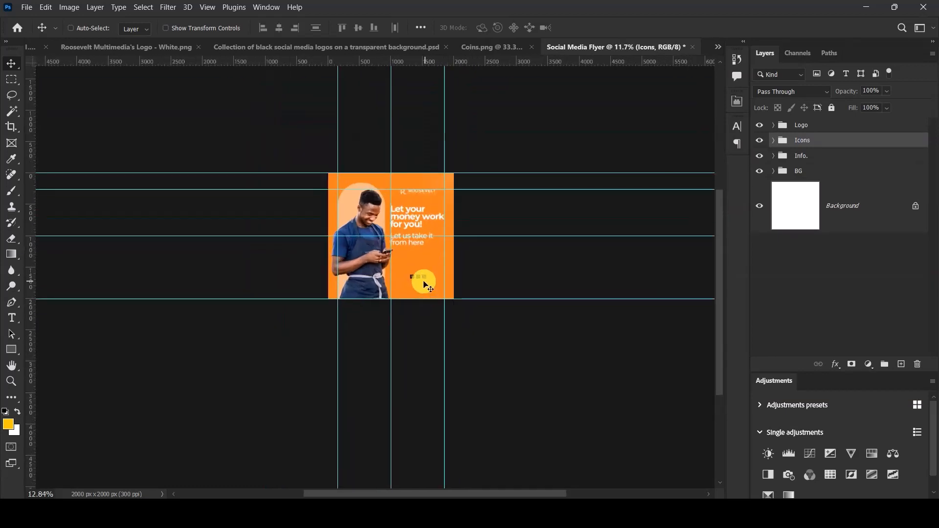
scroll(416, 275, up, 5)
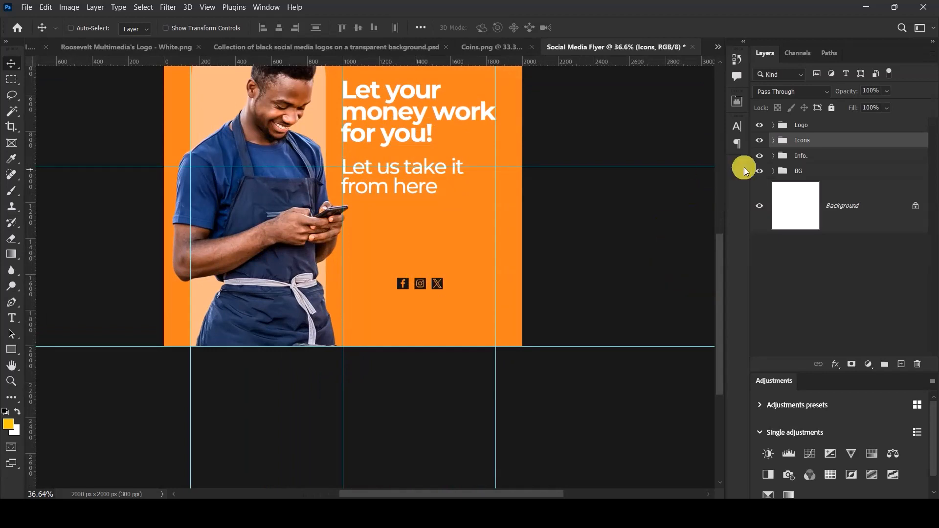
scroll(438, 293, up, 3)
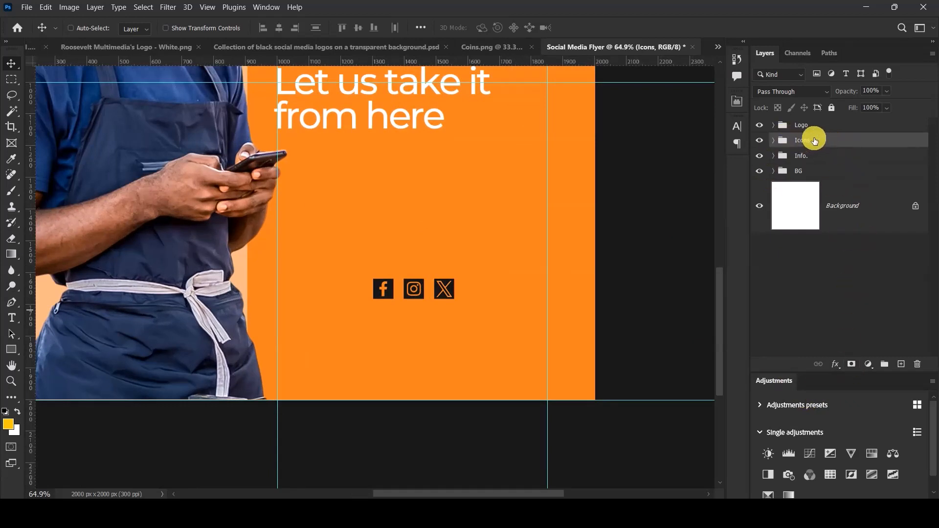
Apply a white (ffffff) Color Overlay to the Icons group
click(834, 365)
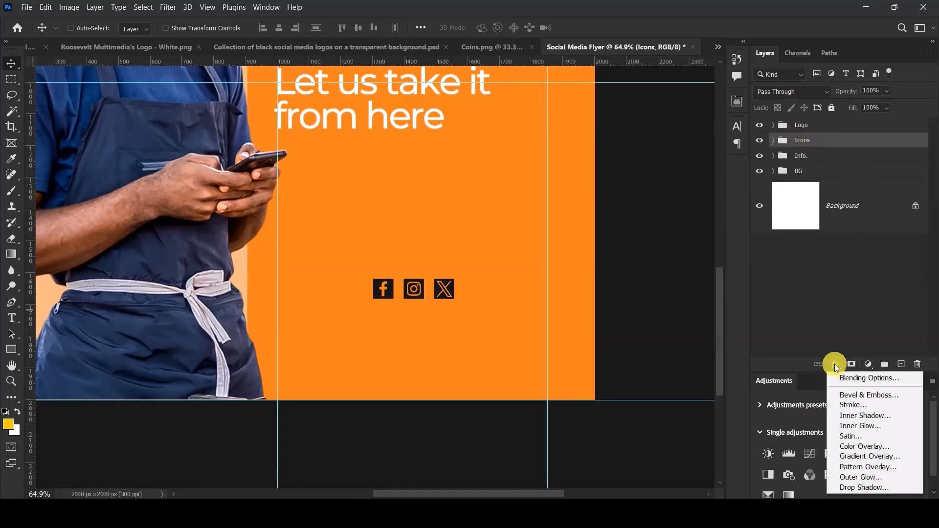
click(864, 447)
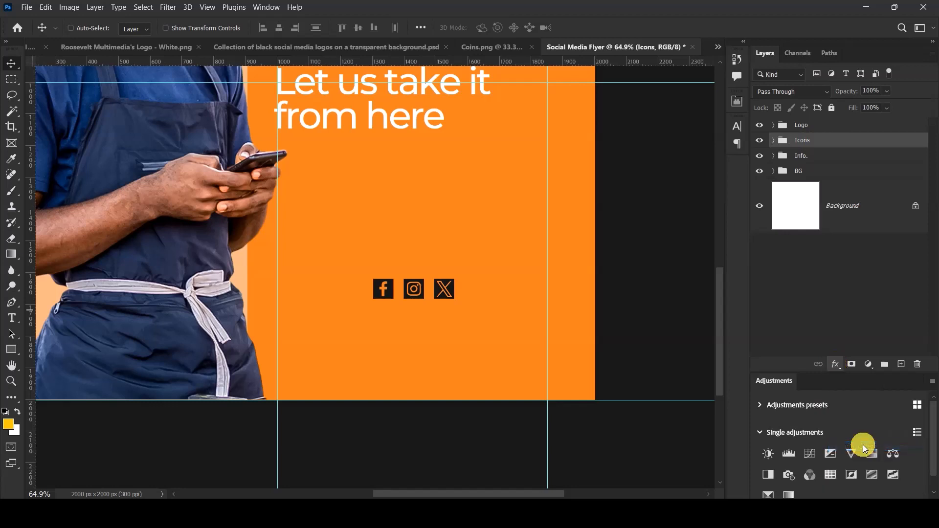
click(723, 190)
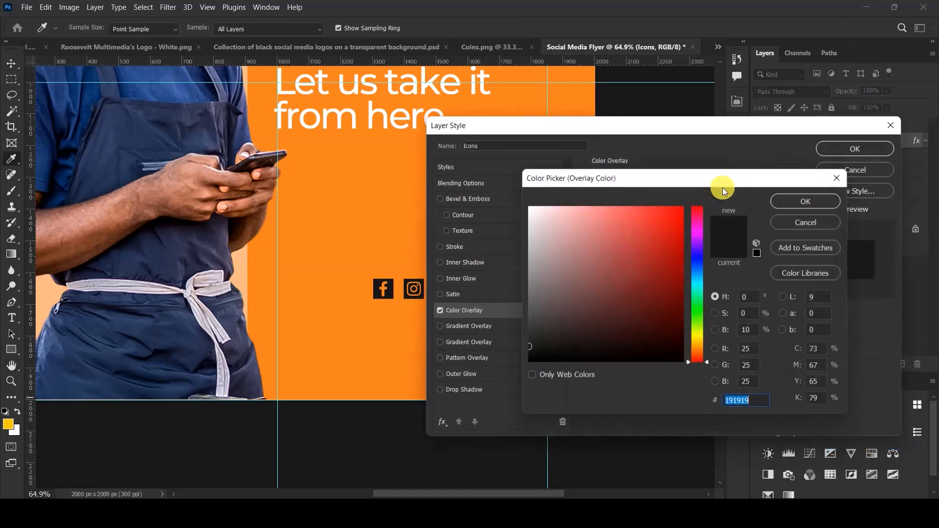
drag(577, 237, 529, 207)
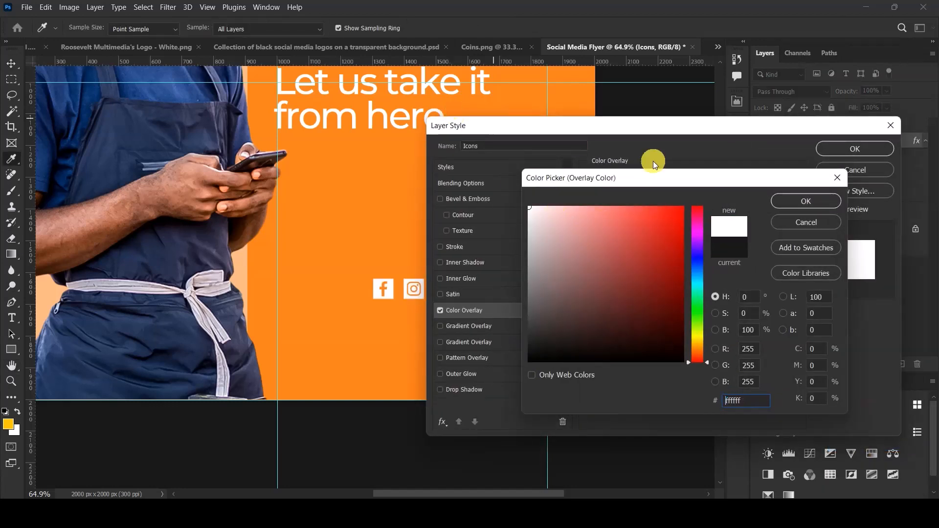
click(806, 201)
click(837, 146)
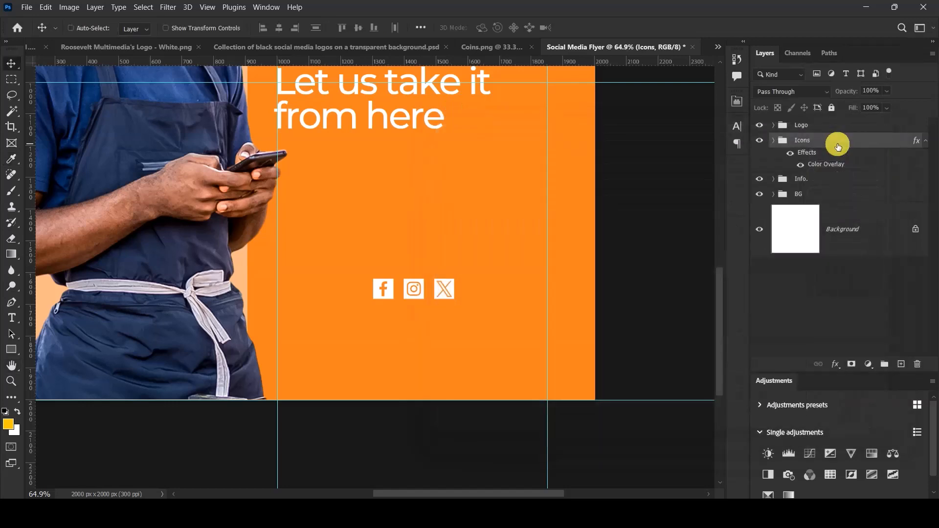
Add the text "socialmediahandles" in white Montserrat Medium, 48 pt, near the social media icons
scroll(502, 264, down, 8)
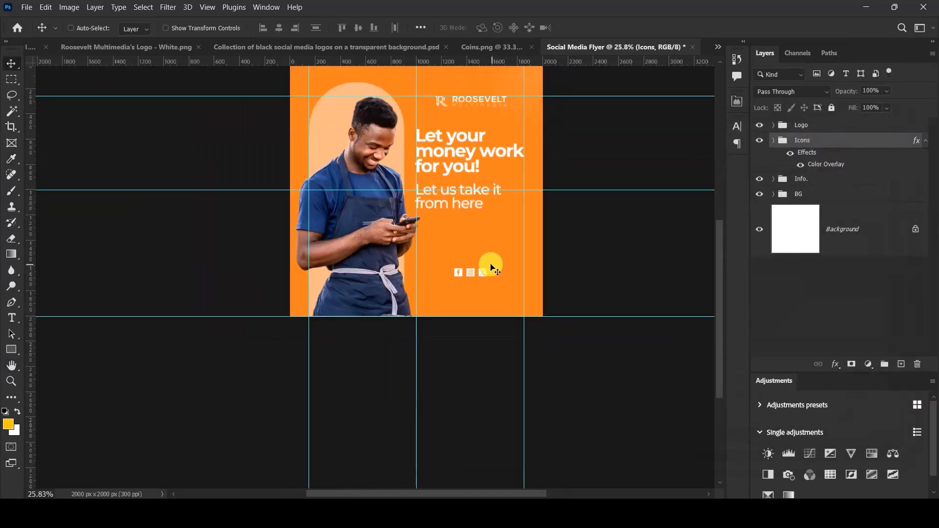
scroll(488, 265, up, 4)
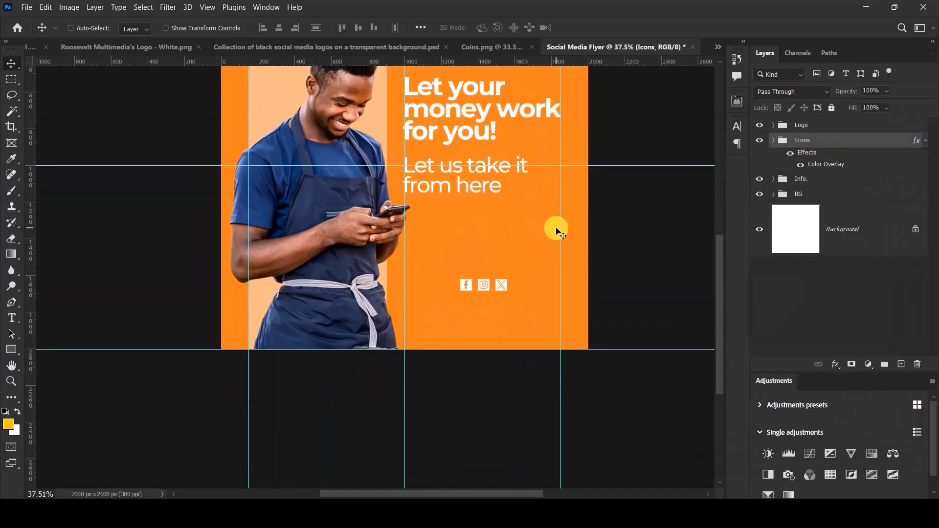
click(13, 315)
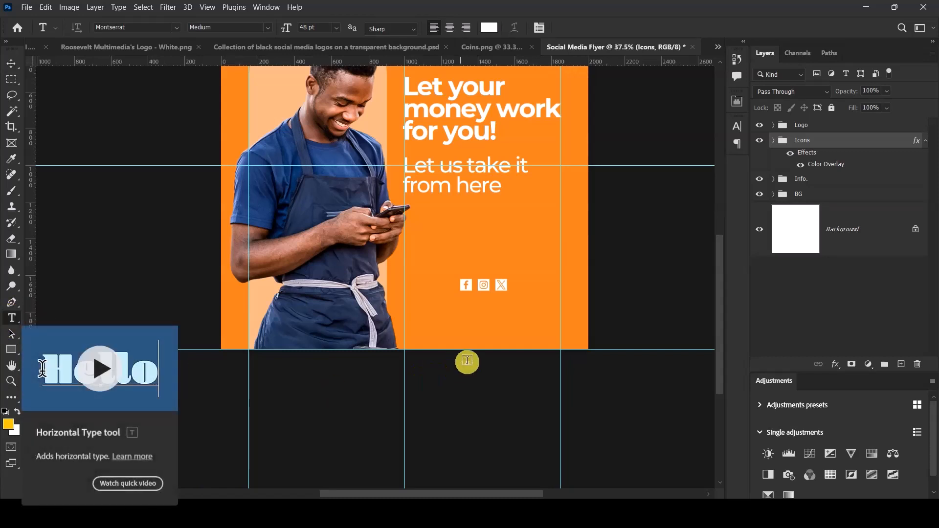
scroll(498, 304, up, 3)
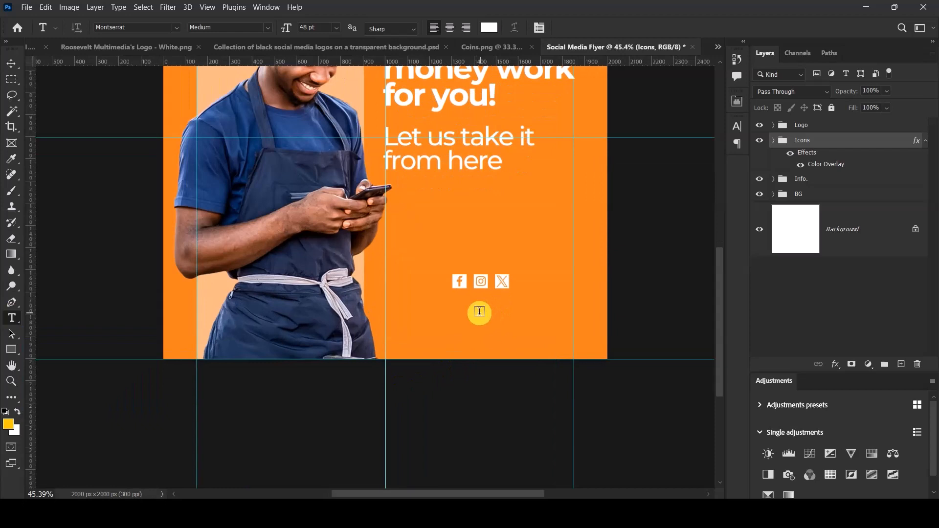
click(433, 306)
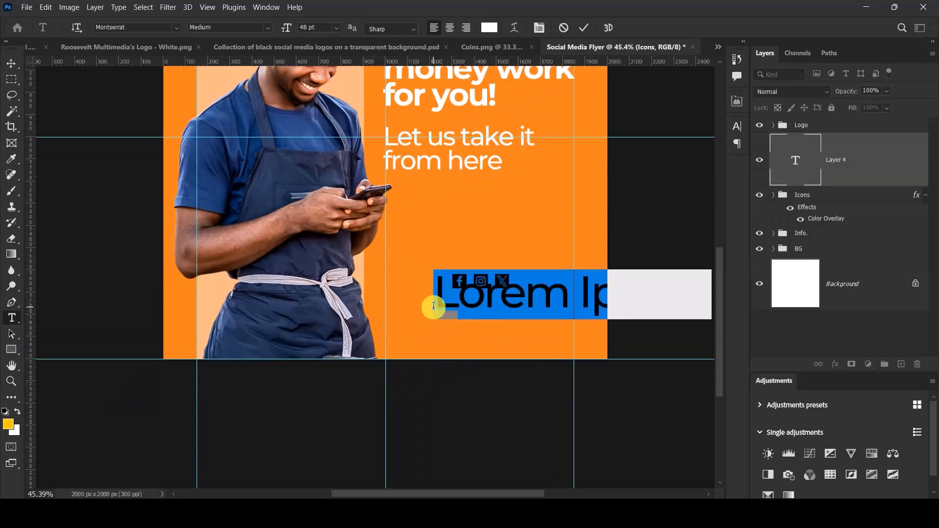
text(Socia)
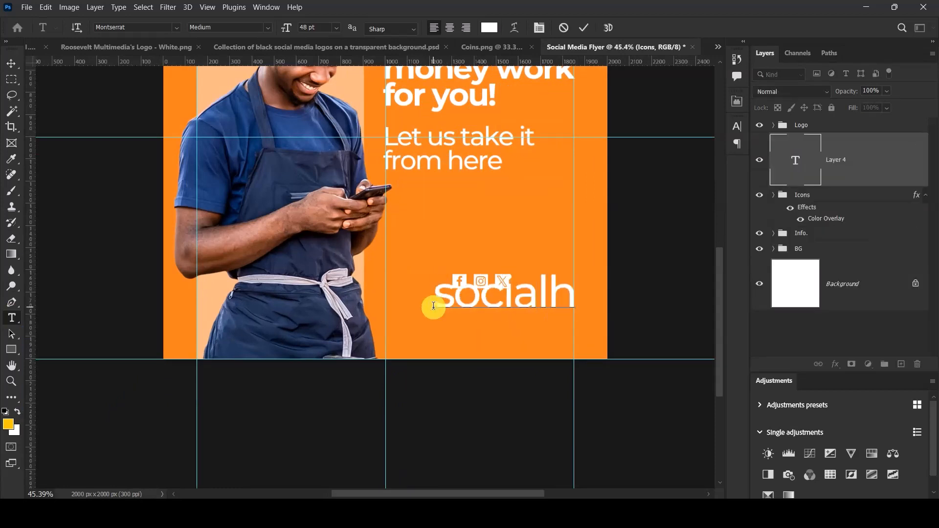
text(lme)
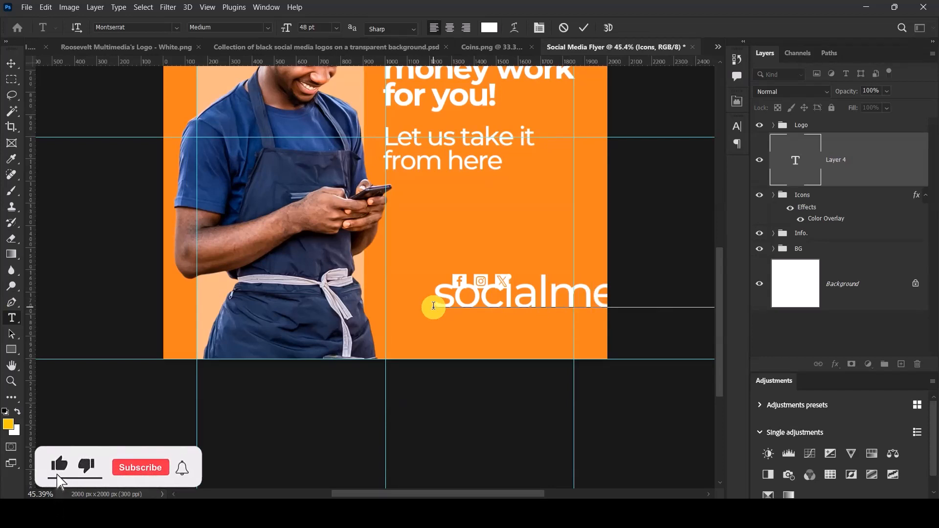
click(583, 27)
Scale the "socialmediahandles" text down to about 24% and place it beneath the social media icons
click(11, 64)
scroll(452, 279, down, 3)
scroll(495, 300, up, 5)
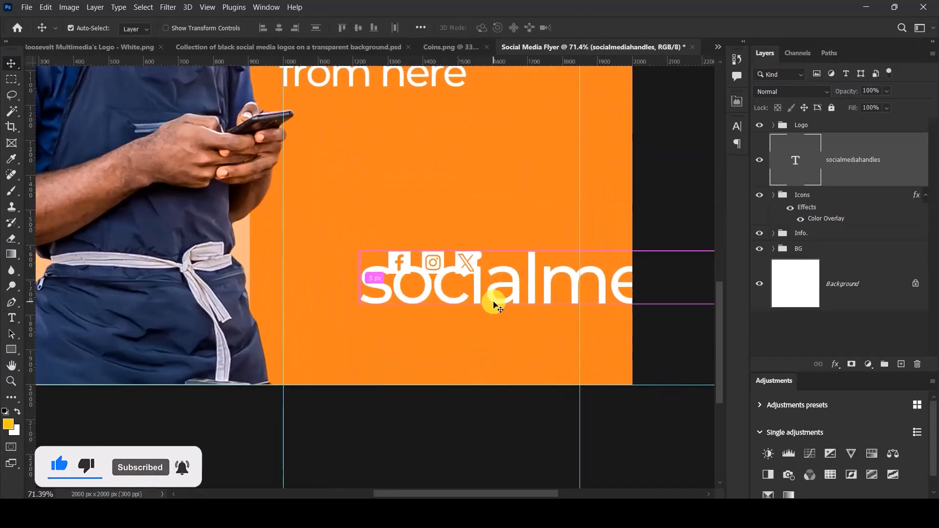
key(ctrl+t)
drag(677, 252, 424, 293)
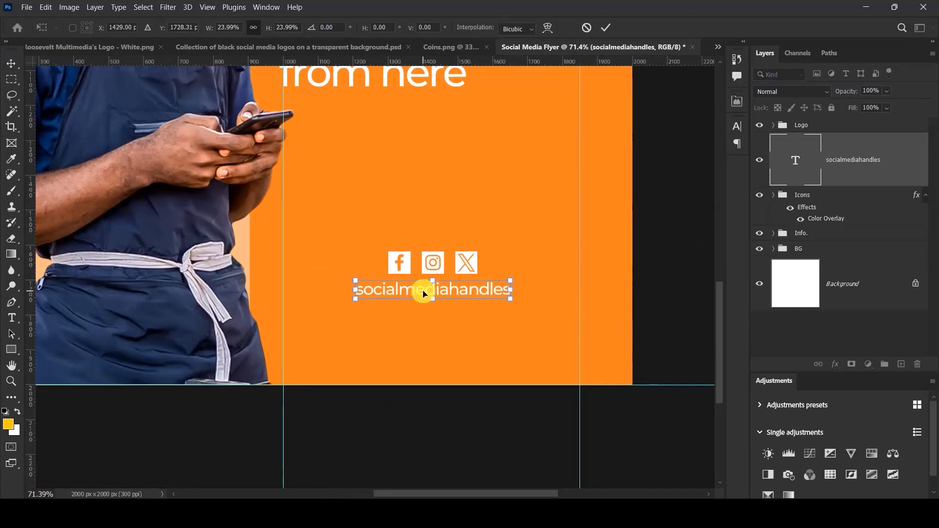
click(605, 26)
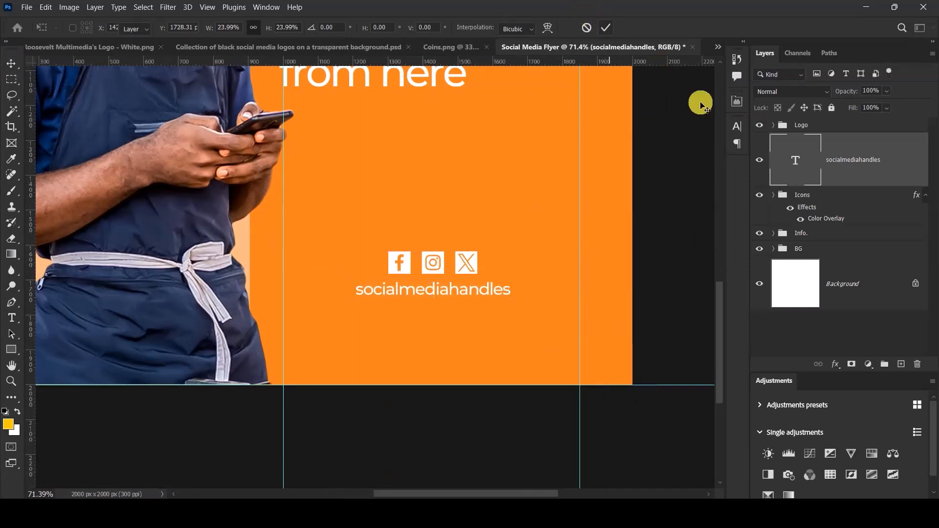
Set the font size of the "socialmediahandles" text to 15 pt
click(733, 125)
click(650, 158)
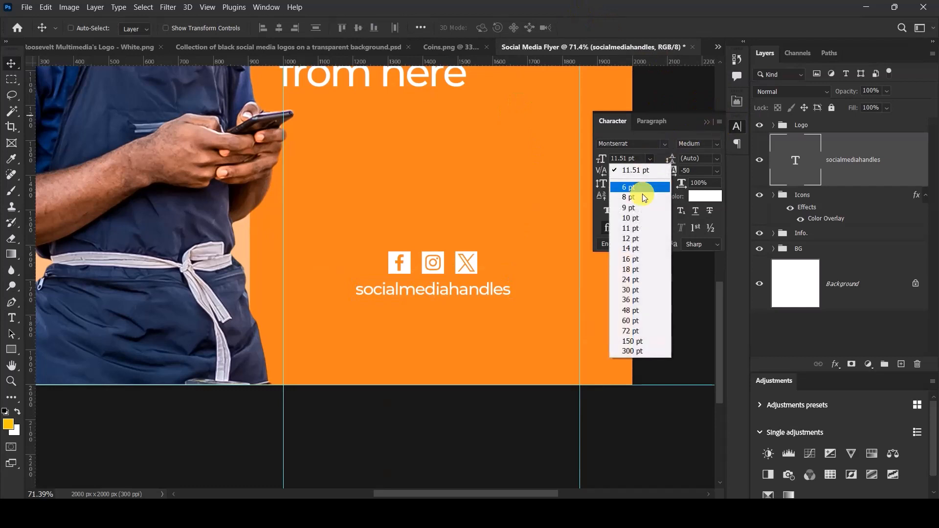
click(629, 250)
scroll(384, 261, down, 6)
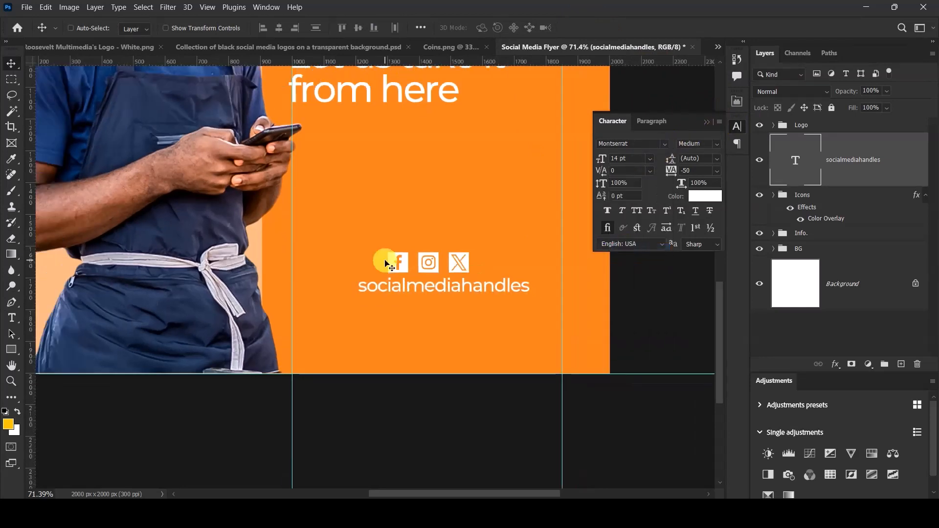
drag(633, 158, 598, 162)
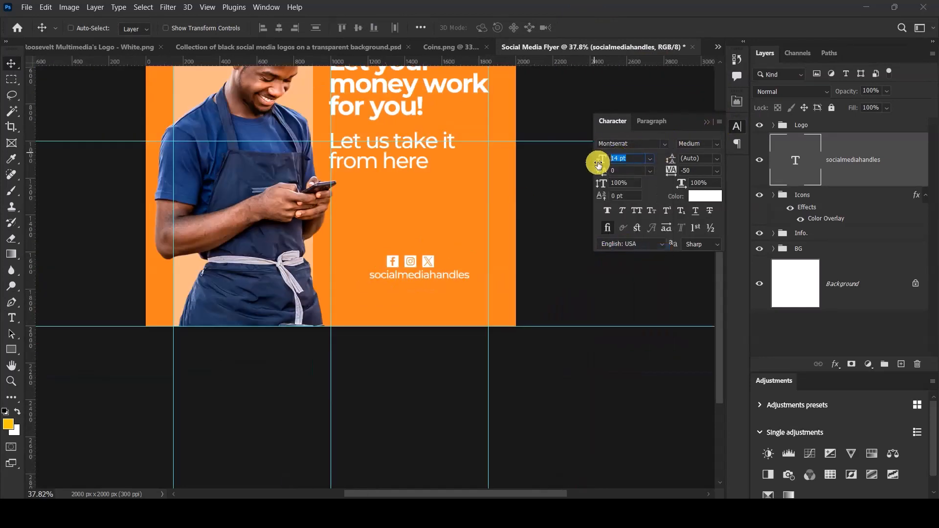
key(Return)
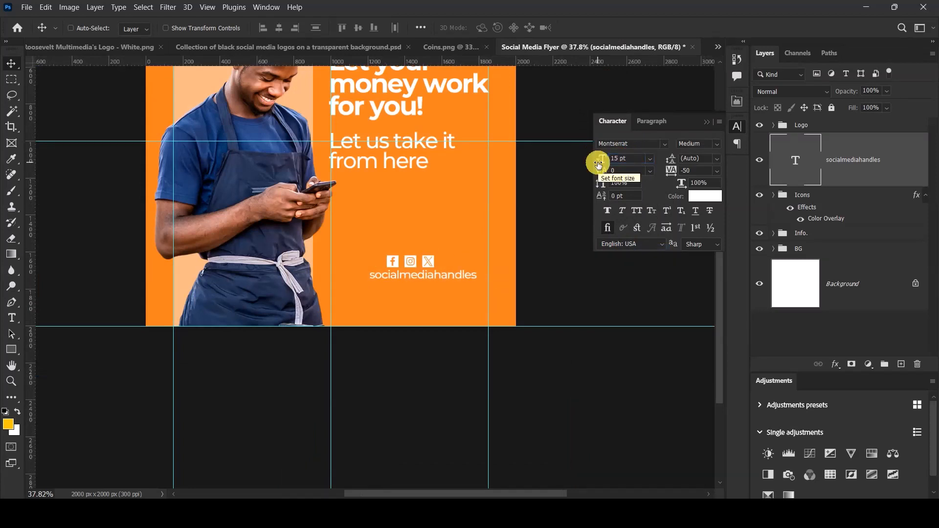
Center the handle text horizontally under the social media icons, leaving a small gap below them
scroll(434, 256, up, 5)
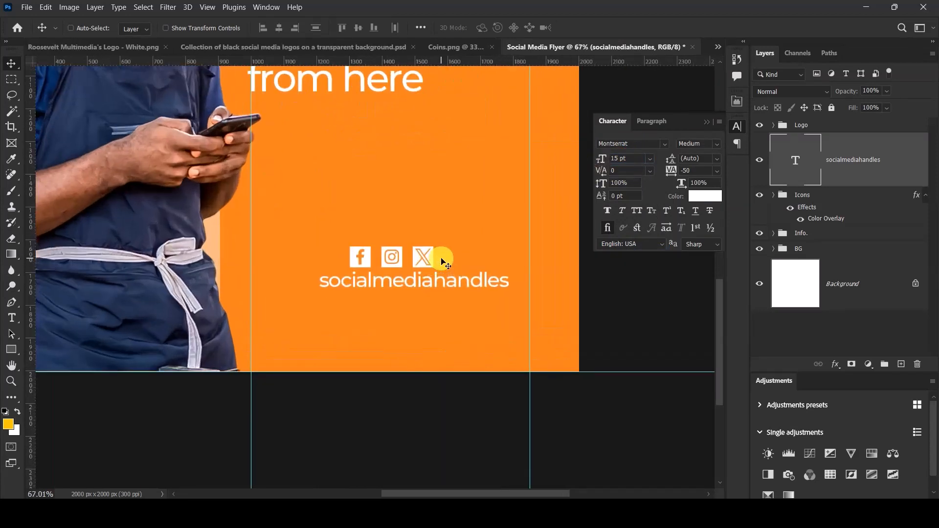
drag(419, 279, 394, 288)
scroll(394, 288, down, 5)
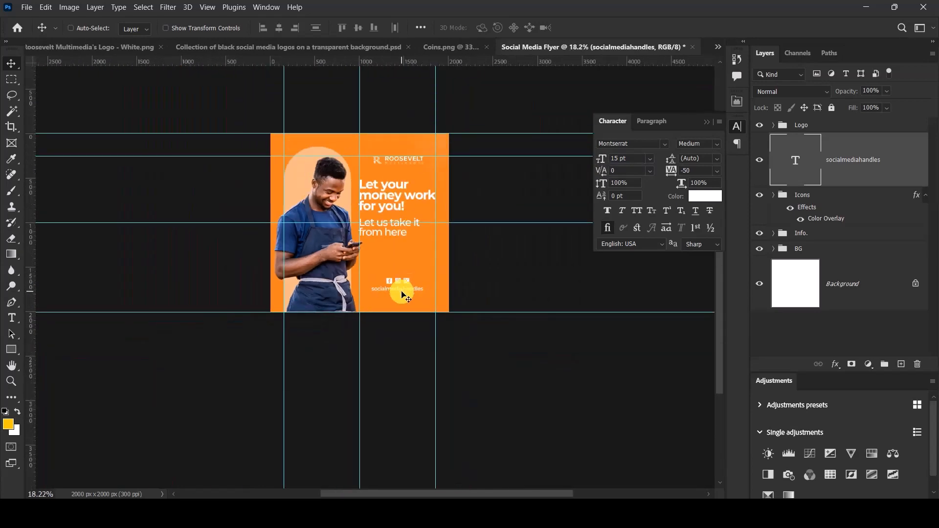
scroll(414, 396, down, 1)
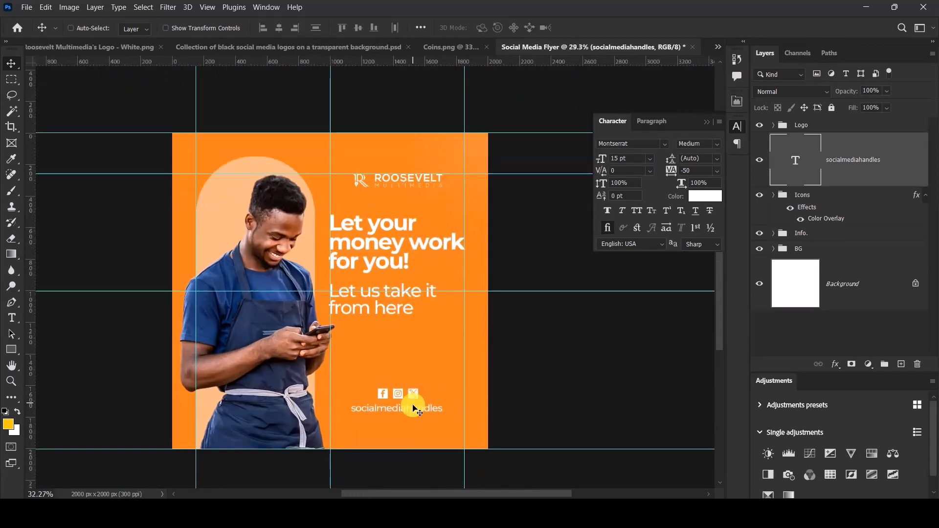
scroll(410, 401, up, 3)
drag(392, 413, 394, 409)
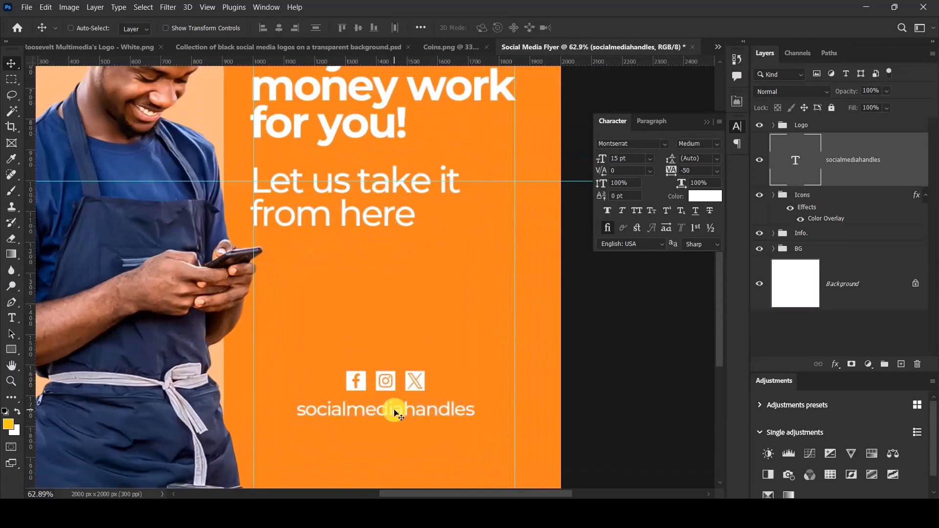
scroll(391, 406, down, 3)
scroll(389, 402, up, 2)
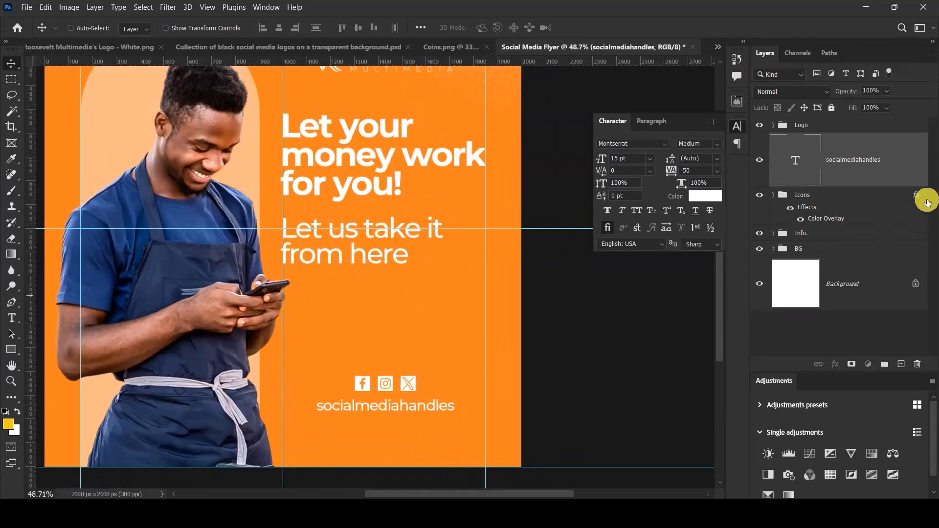
Group the handle text layer with the Icons group and name the new group "SM"
click(924, 196)
ctrl+click(853, 196)
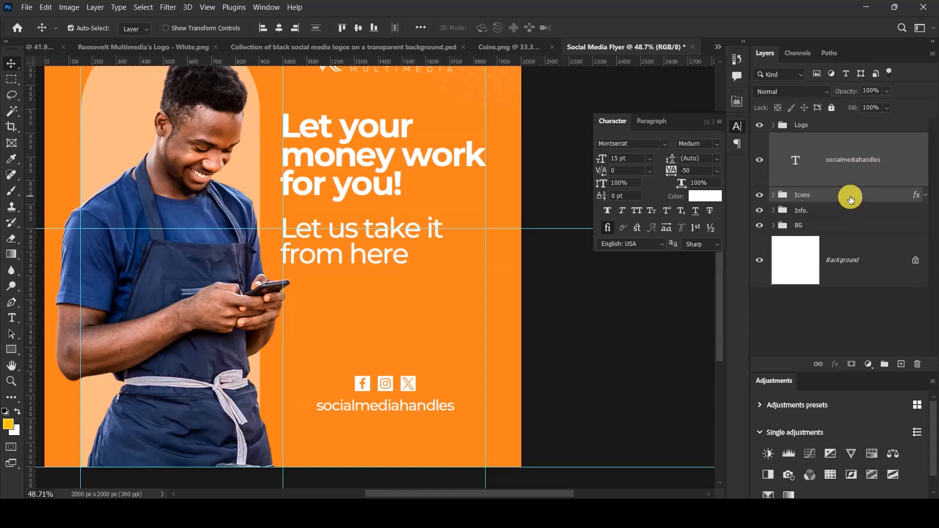
ctrl+click(851, 199)
key(ctrl+g)
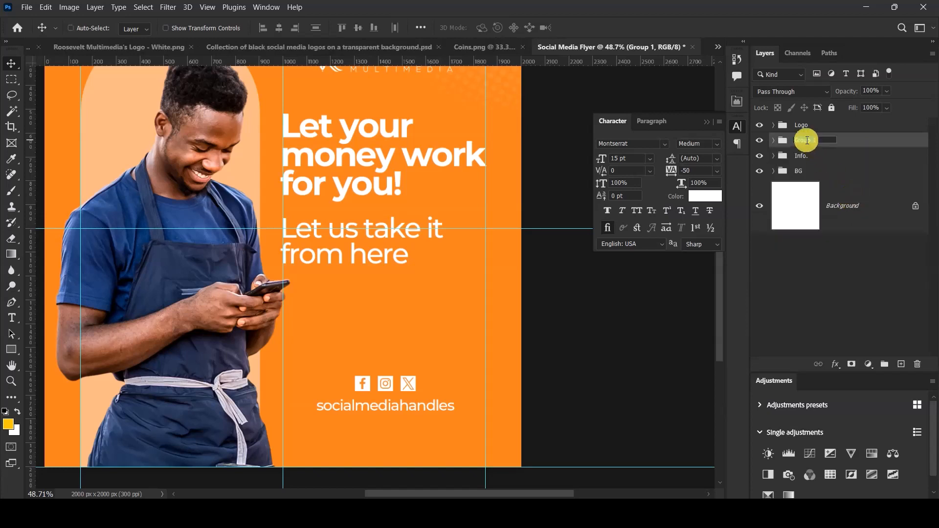
text(SM)
key(Return)
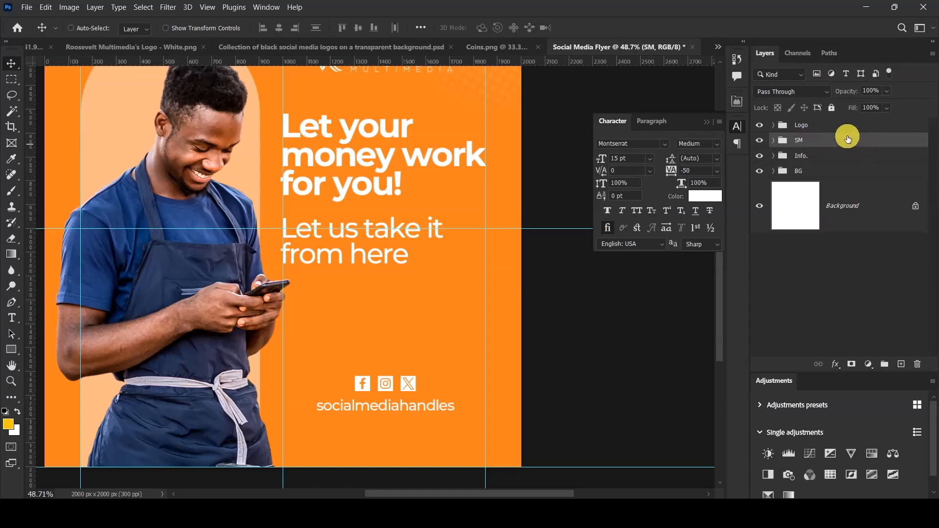
Move the SM group between the Info. and BG groups and collapse the character settings
drag(821, 141, 810, 165)
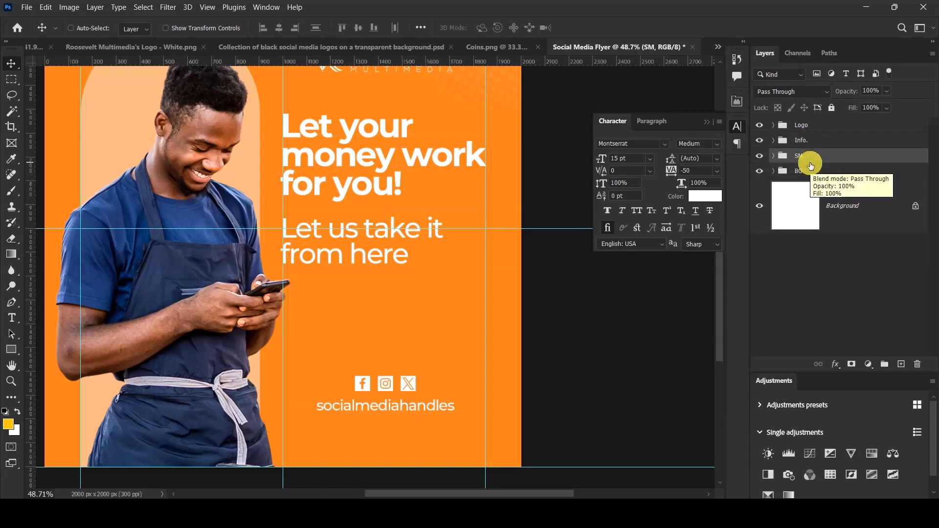
scroll(377, 304, down, 3)
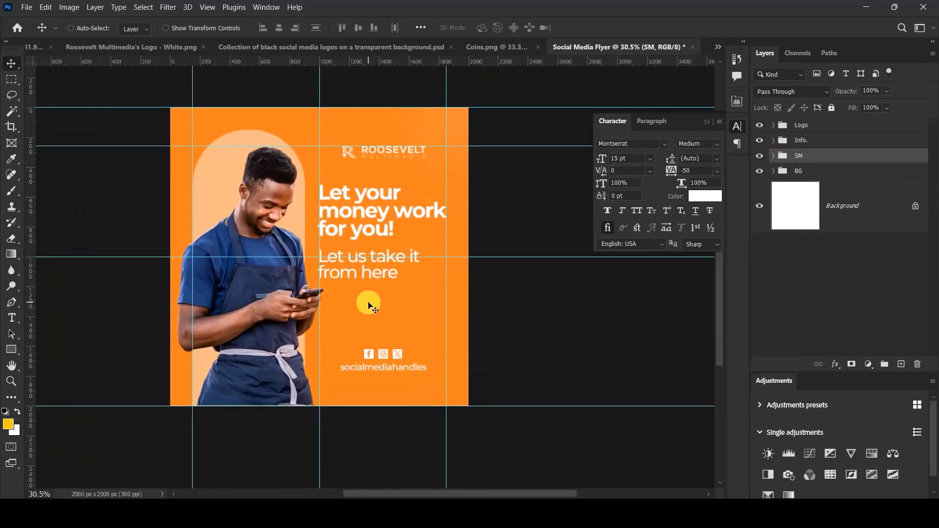
scroll(370, 306, up, 1)
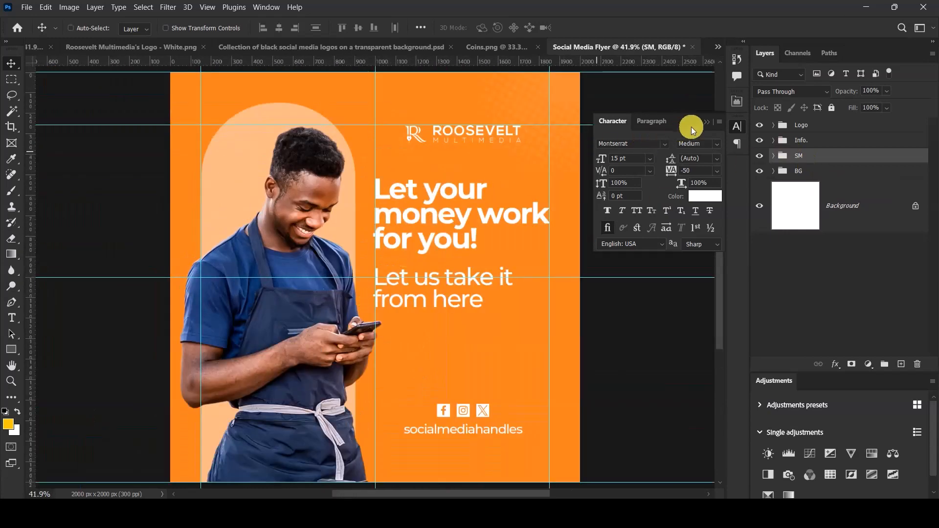
click(706, 122)
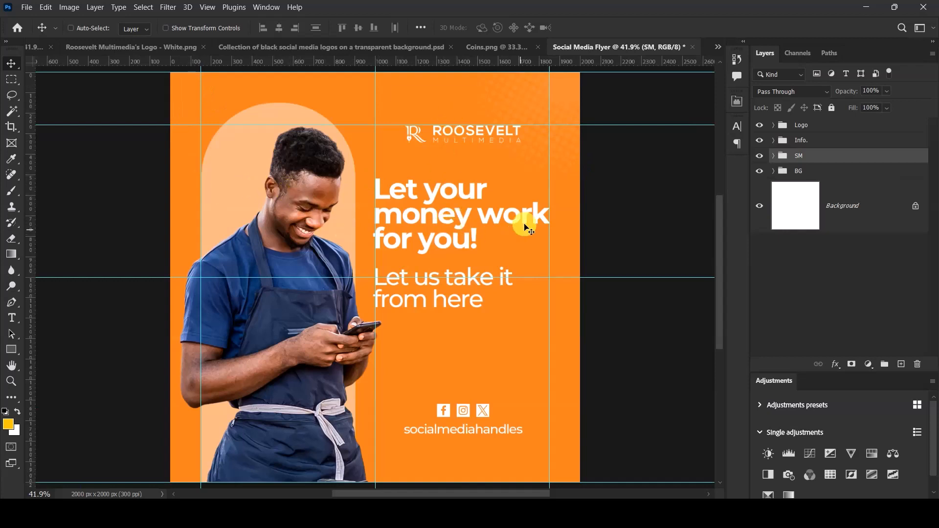
Copy the coins layer from Coins.png and paste it into the Social Media Flyer document above the SM group
click(497, 46)
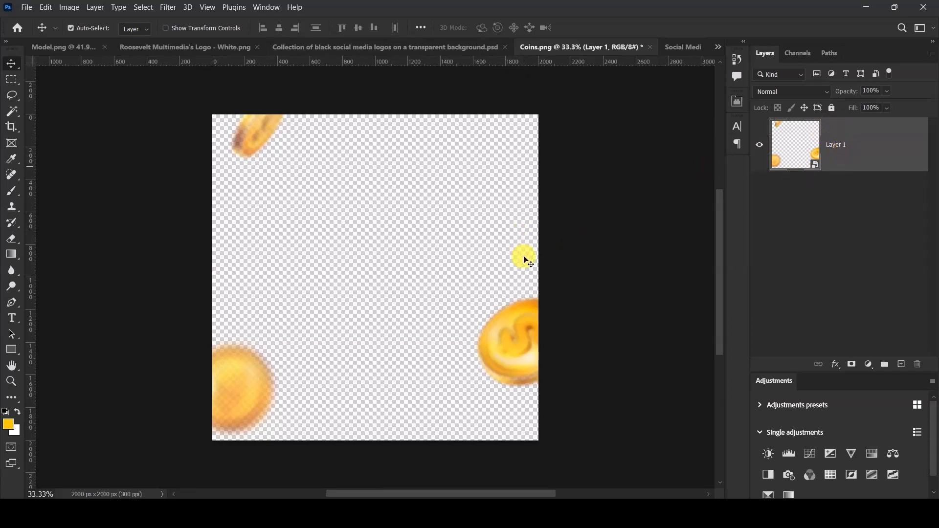
key(ctrl+c)
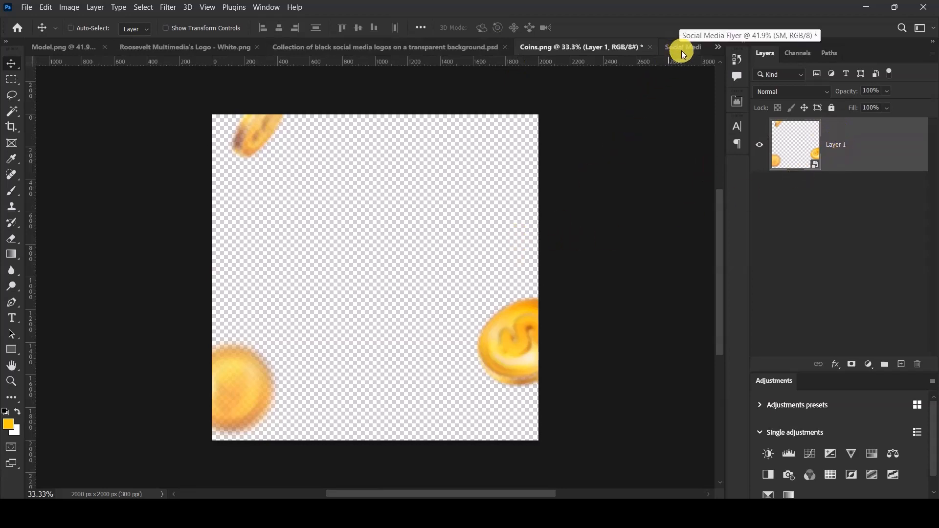
click(682, 45)
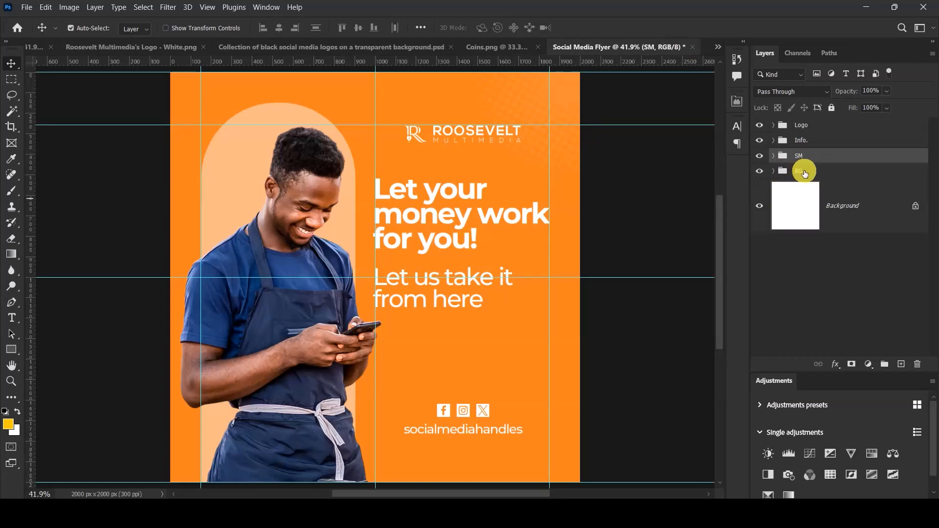
drag(804, 173, 805, 176)
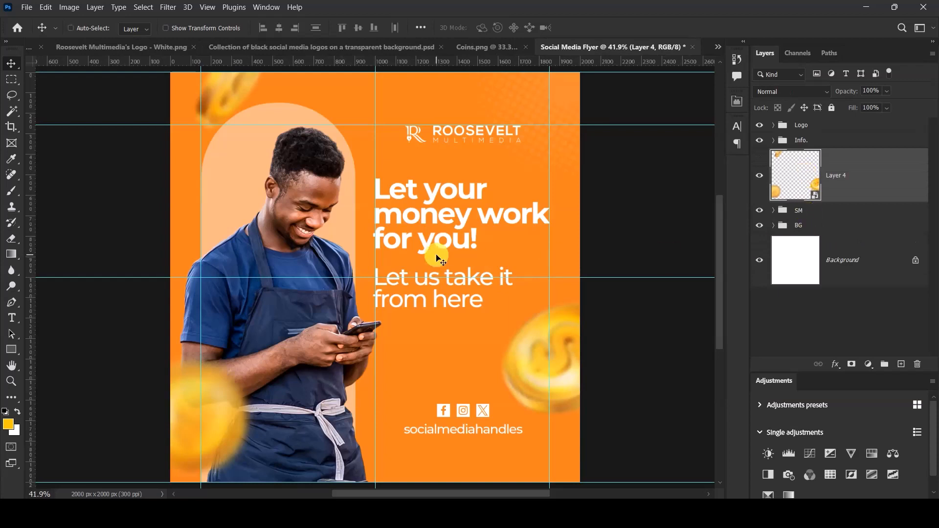
Move the coins layer into the BG group directly above the model layer, collapse the group and deselect all layers
click(773, 225)
scroll(827, 215, down, 1)
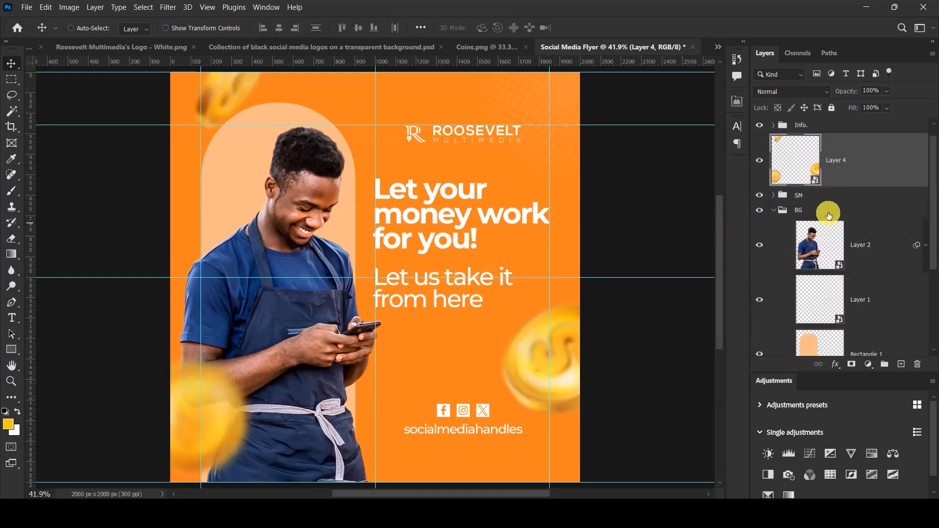
drag(870, 174, 866, 226)
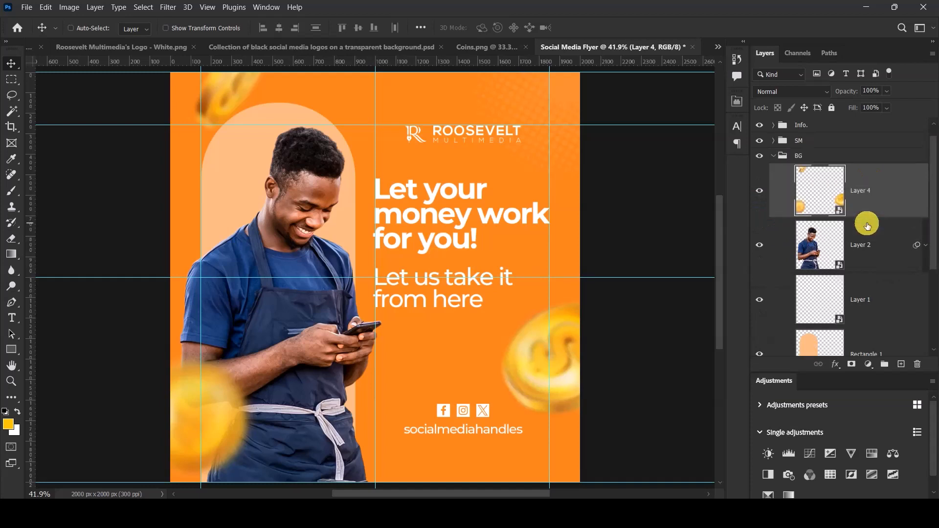
click(774, 157)
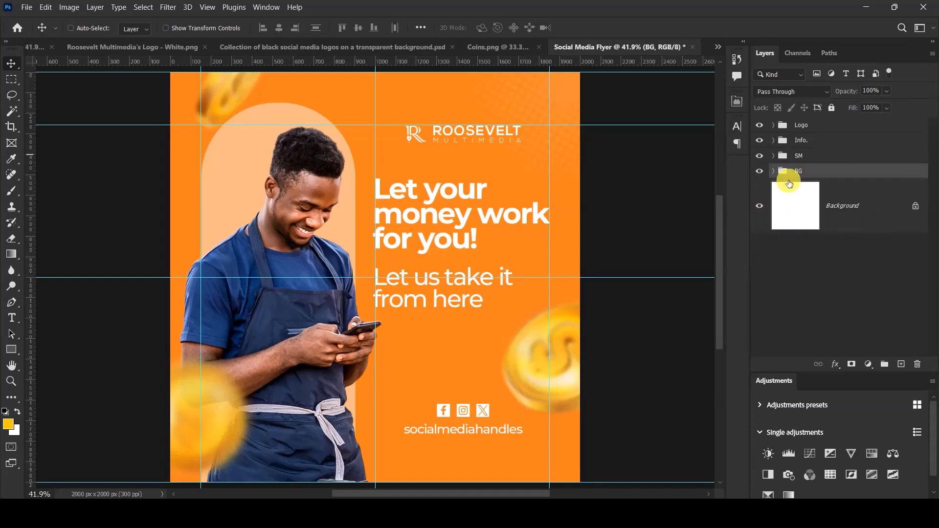
click(836, 278)
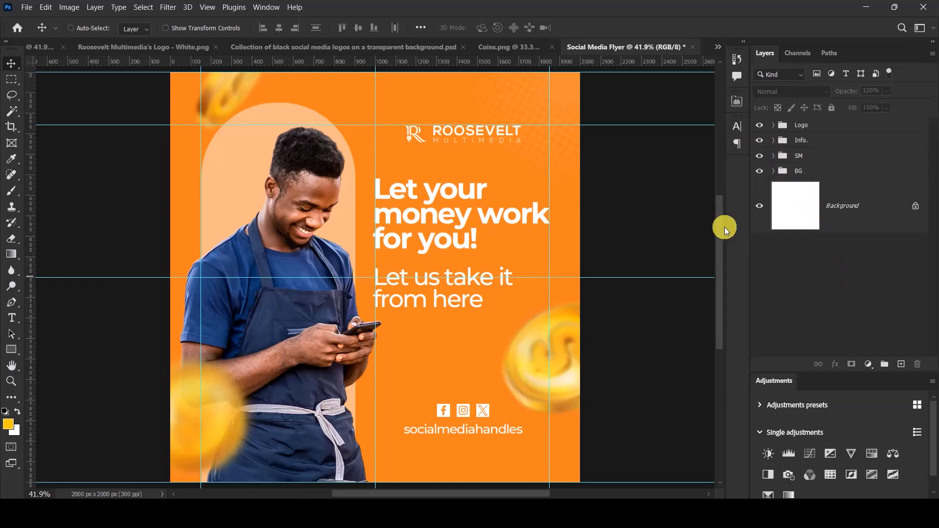
scroll(419, 266, down, 5)
scroll(354, 297, up, 6)
scroll(354, 297, down, 1)
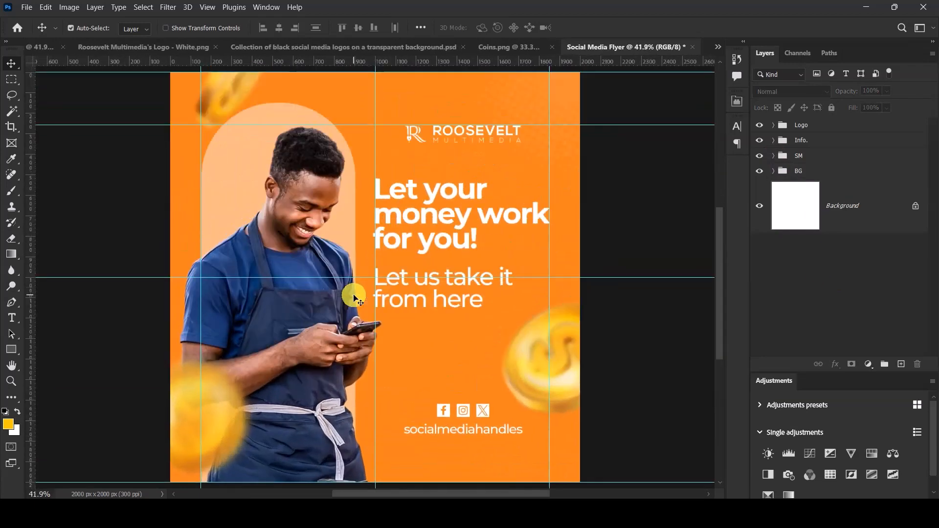